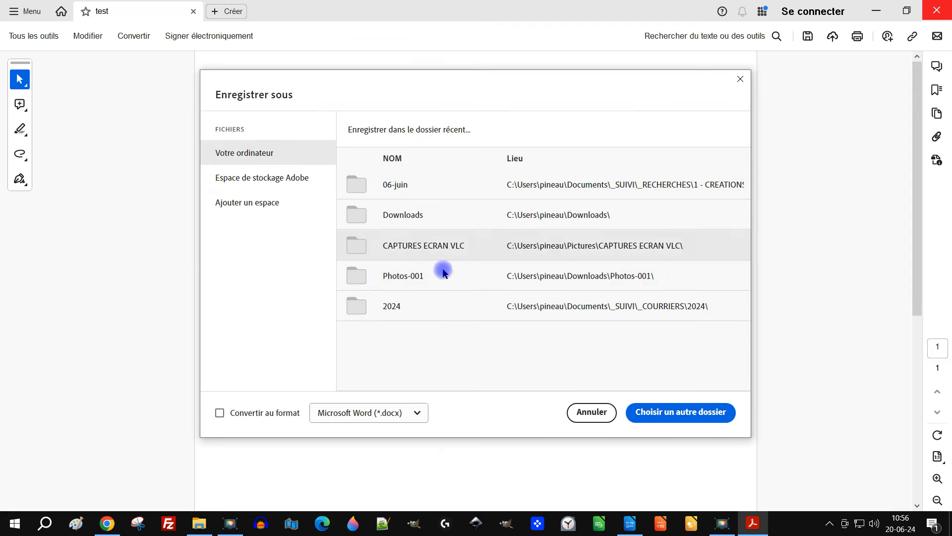
- Save the filled-in form as formulaire ultime.pdf in the 06-juin folder, replacing the existing file, and close the PDF reader
left_click(419, 191)
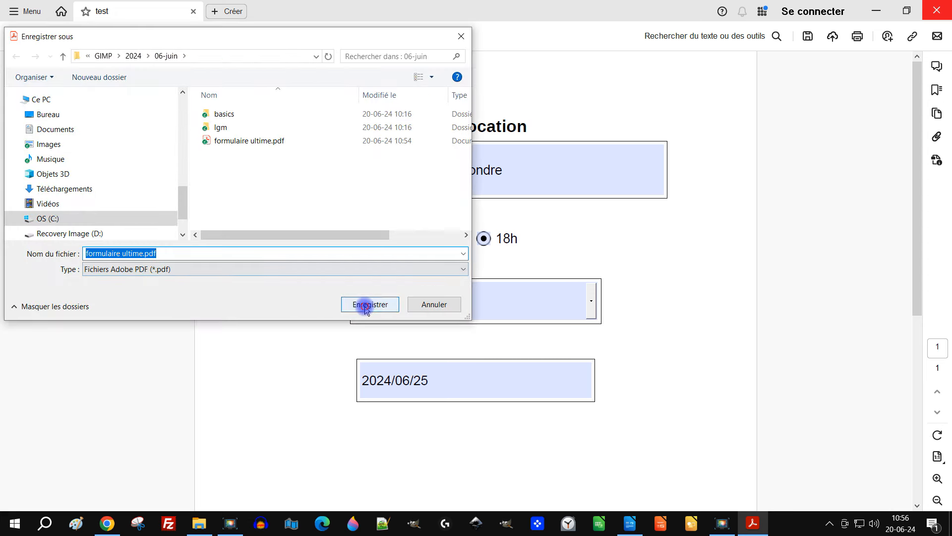
left_click(365, 304)
left_click(502, 264)
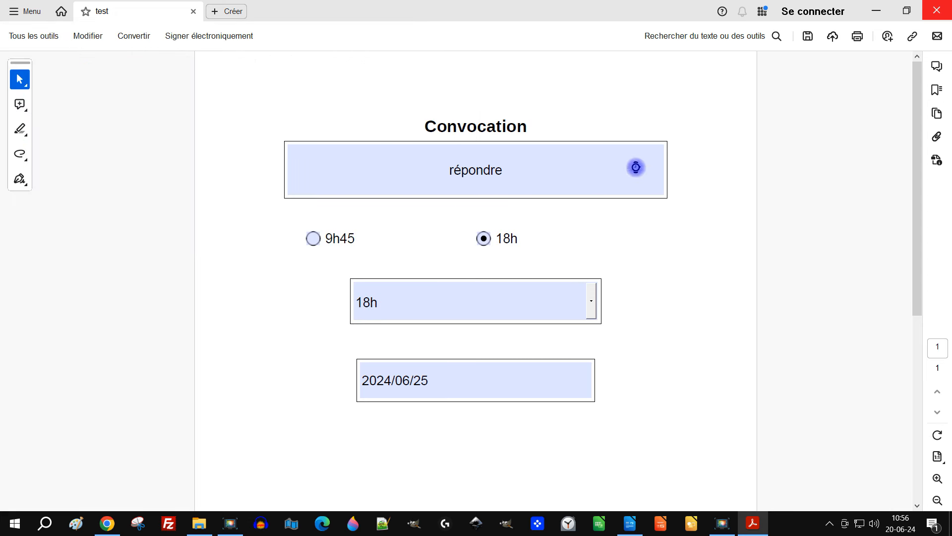
left_click(931, 12)
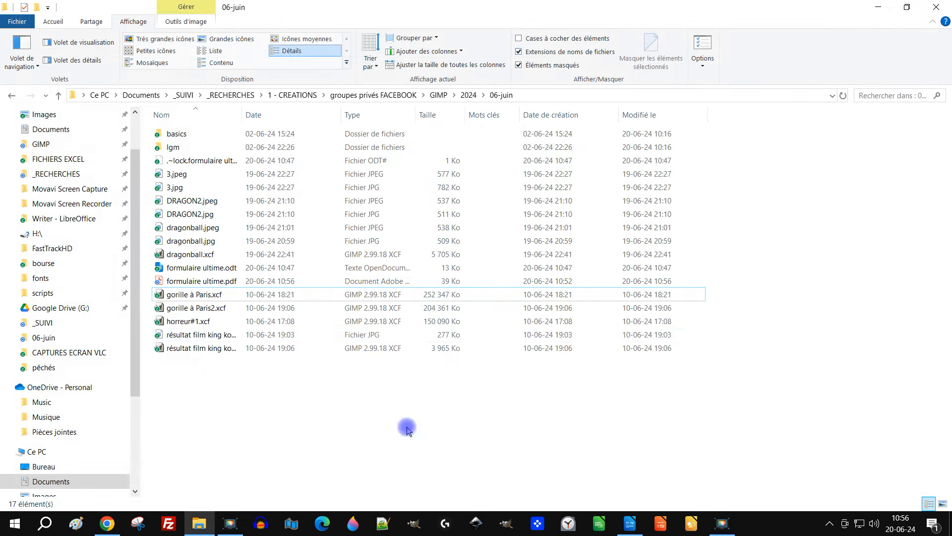
- Reopen formulaire ultime.pdf from the 06-juin folder and hide the tools and bookmarks panes to view the saved form
left_click(207, 279)
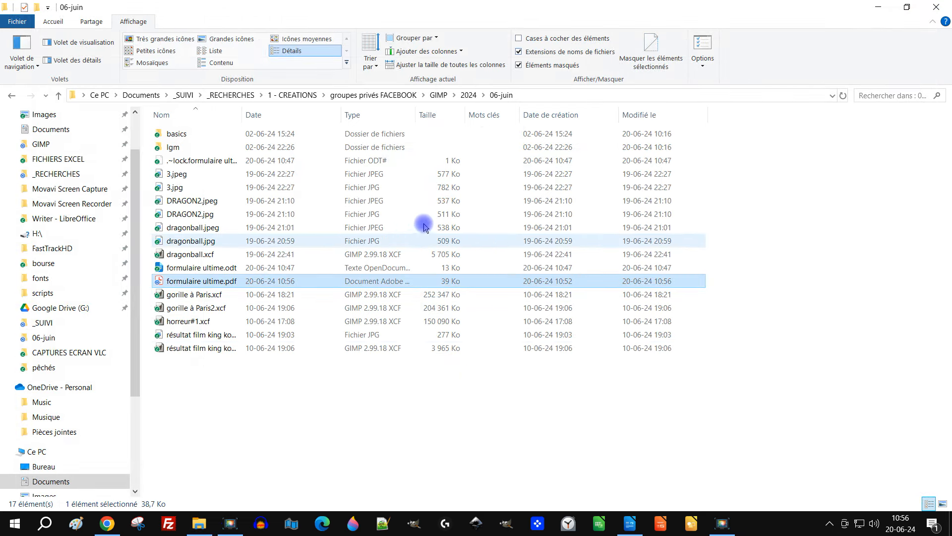
key("Return")
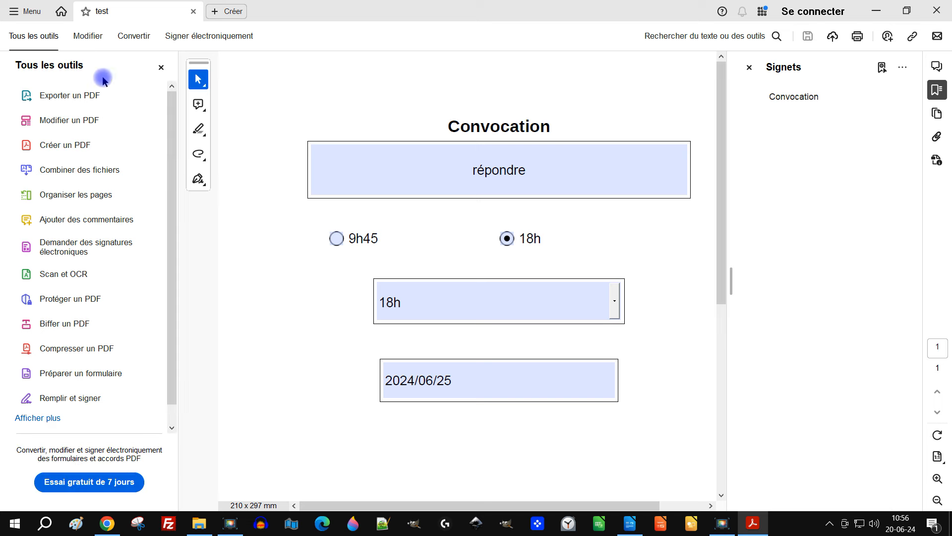
left_click(158, 66)
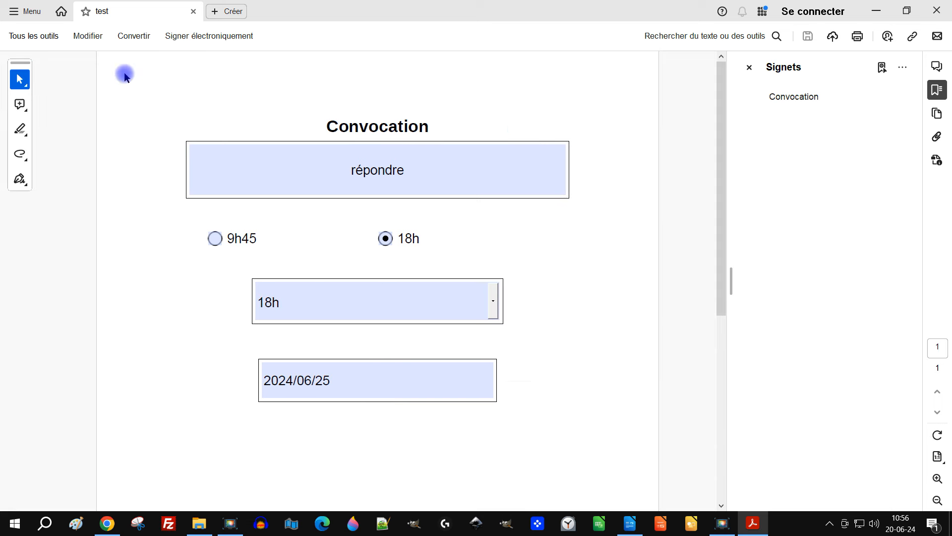
left_click(750, 67)
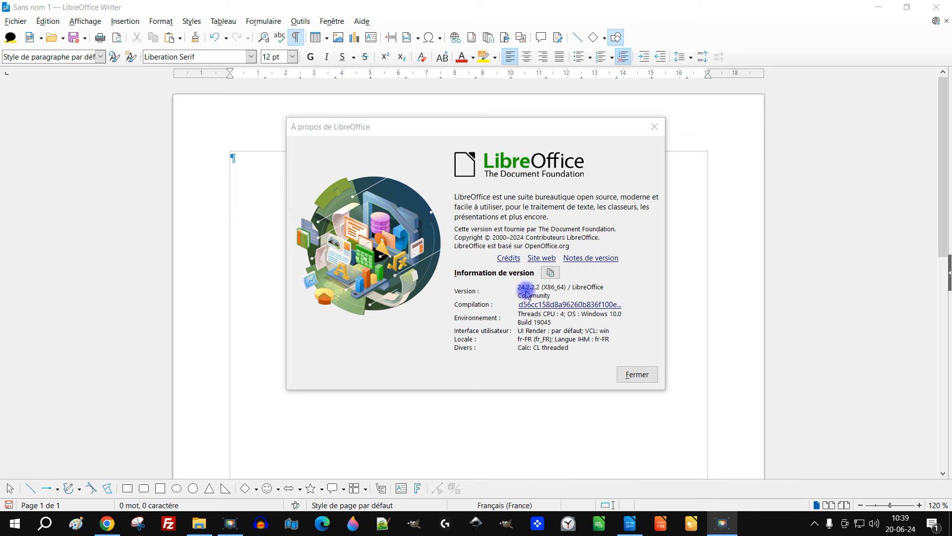
- Dismiss the LibreOffice version information, write "convocation" as the document's heading and apply the Titre 1 style to it
left_click(637, 373)
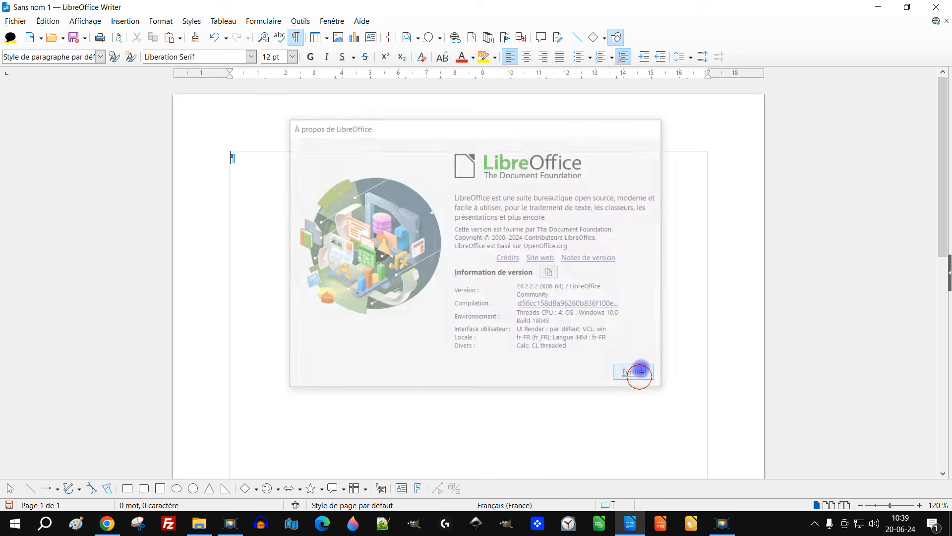
type("con")
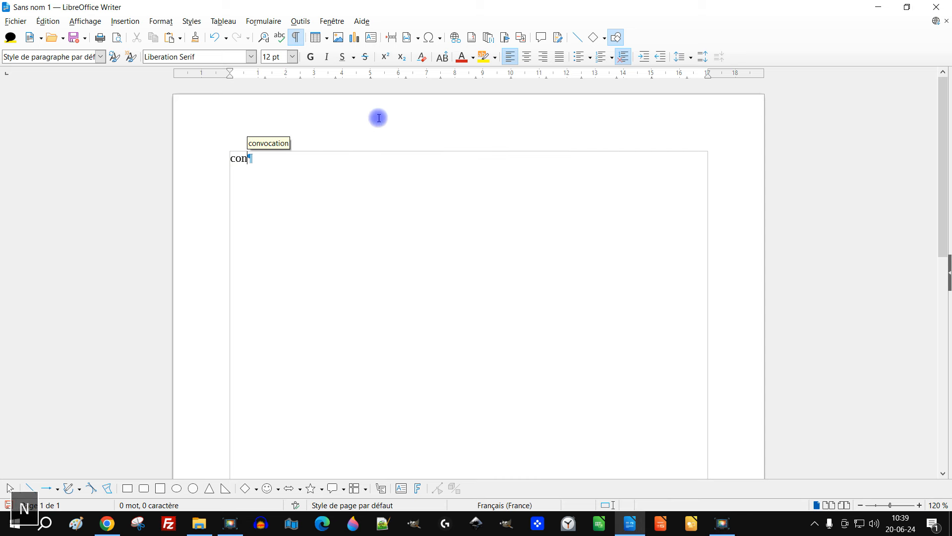
type("vocation")
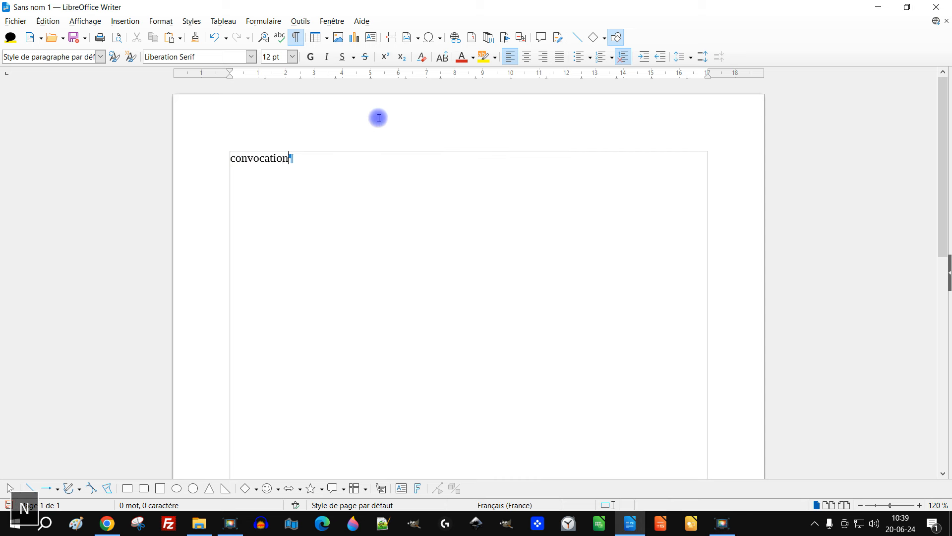
double_click(266, 158)
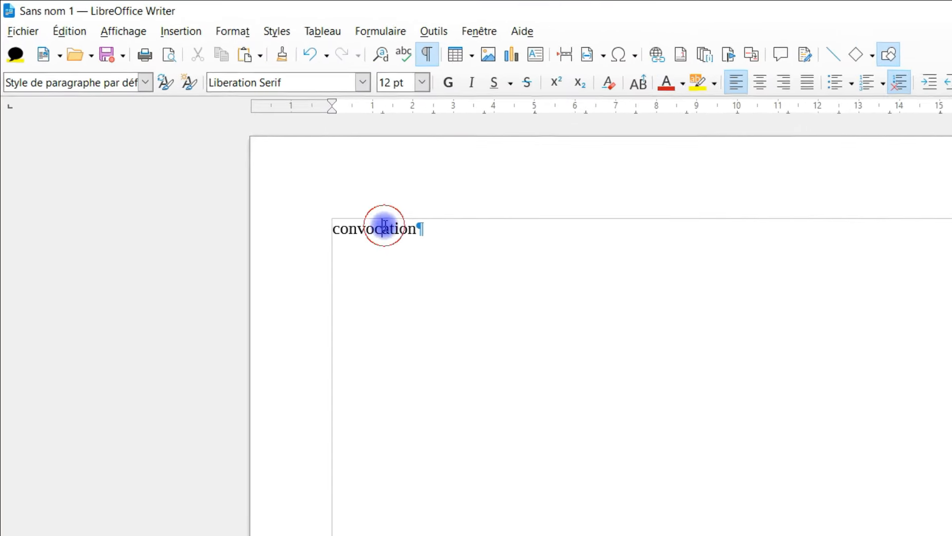
left_click(169, 95)
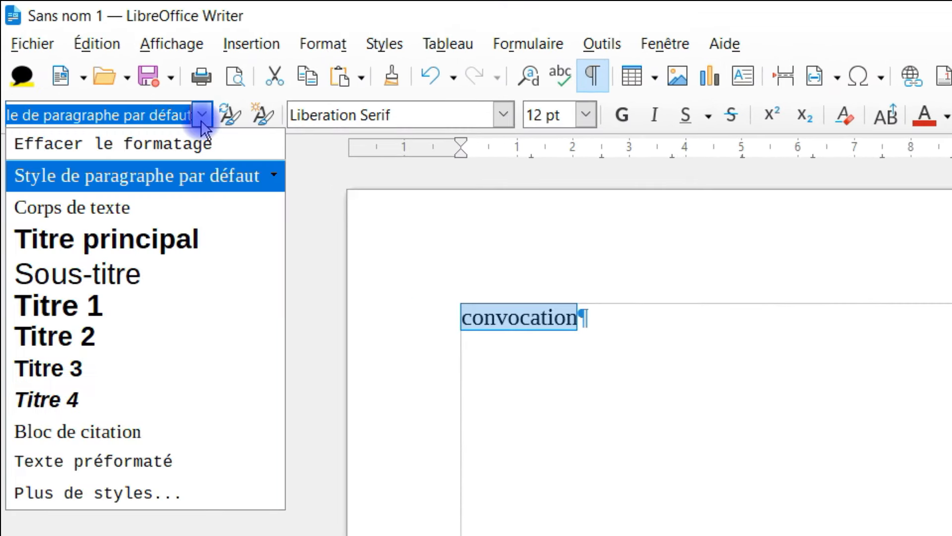
left_click(113, 308)
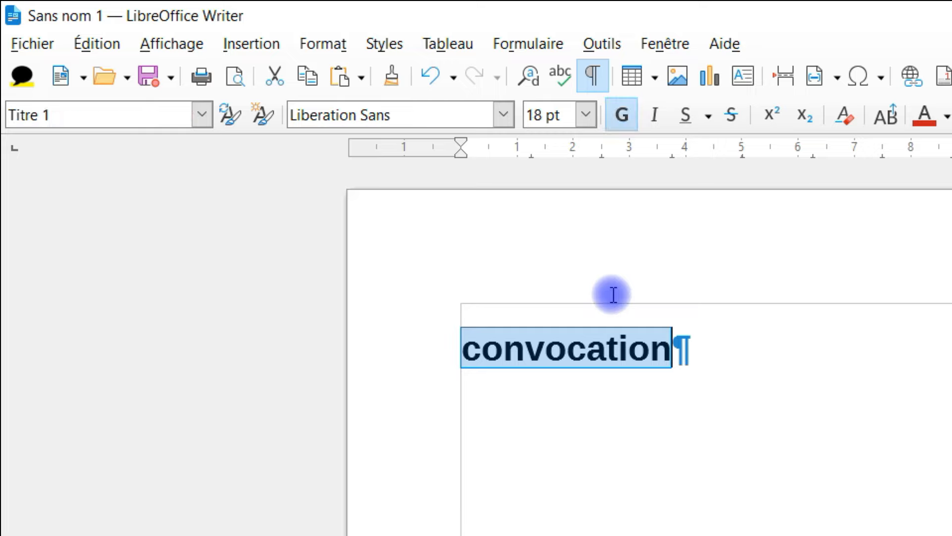
left_click(728, 359)
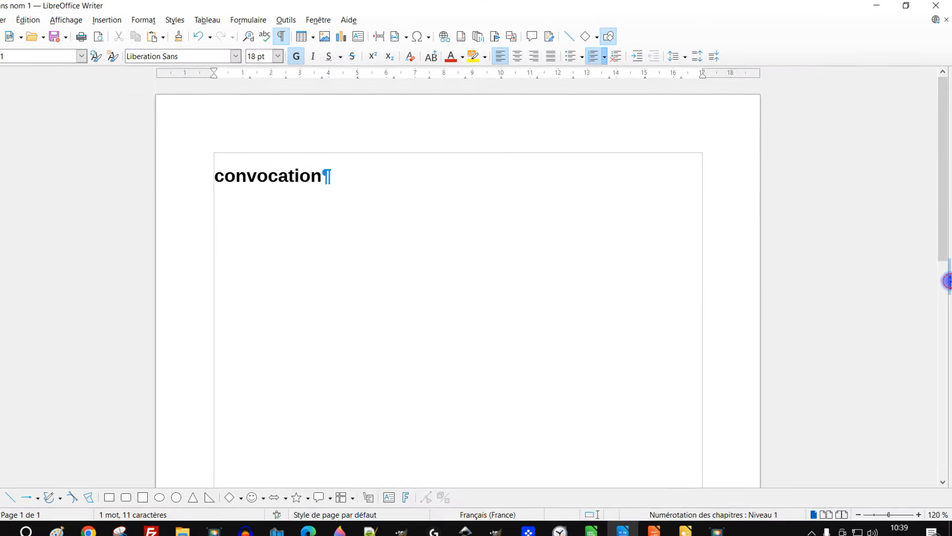
- Edit the Titre 1 paragraph style to use centred alignment and add a new paragraph below the heading
left_click(946, 279)
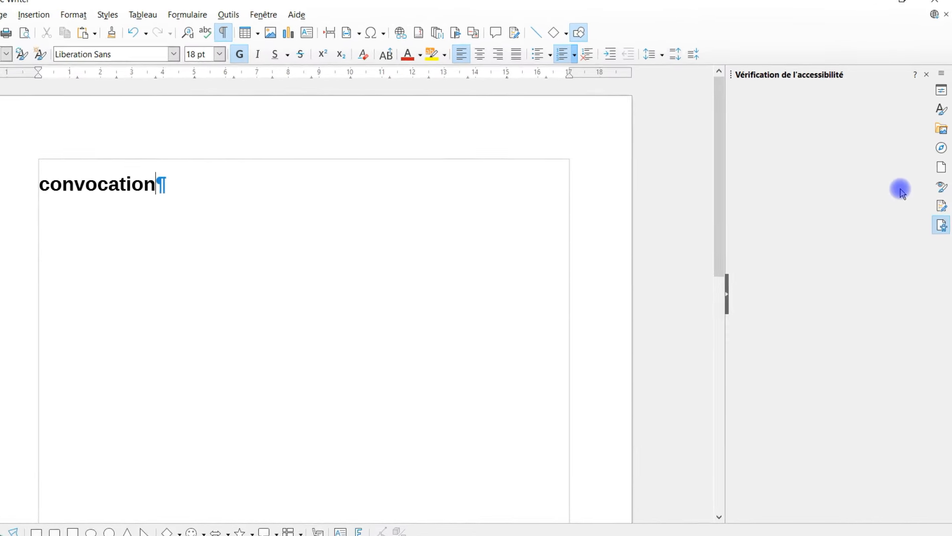
left_click(941, 110)
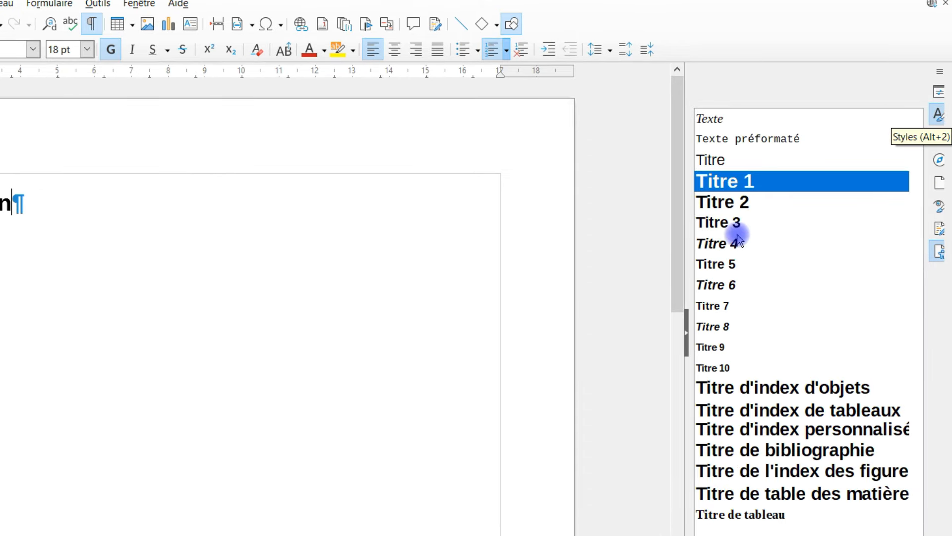
right_click(716, 182)
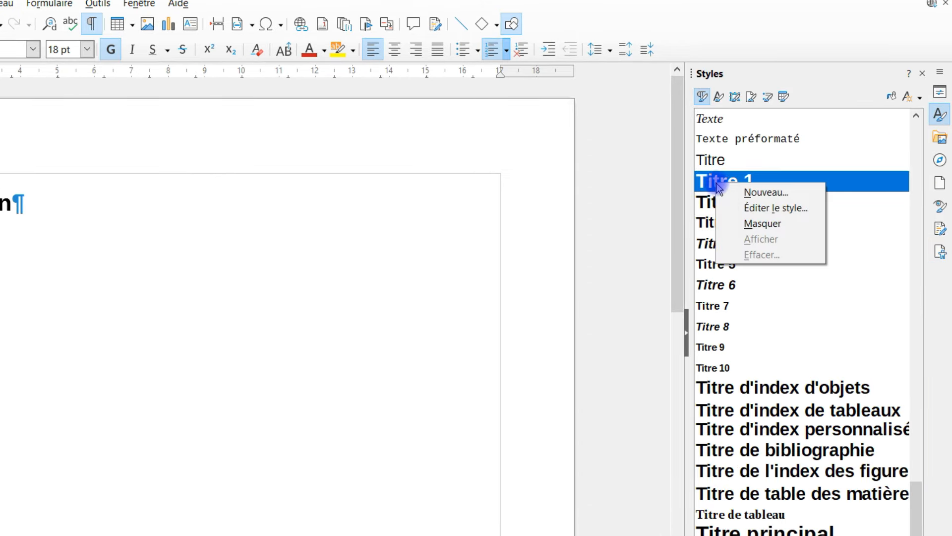
left_click(776, 208)
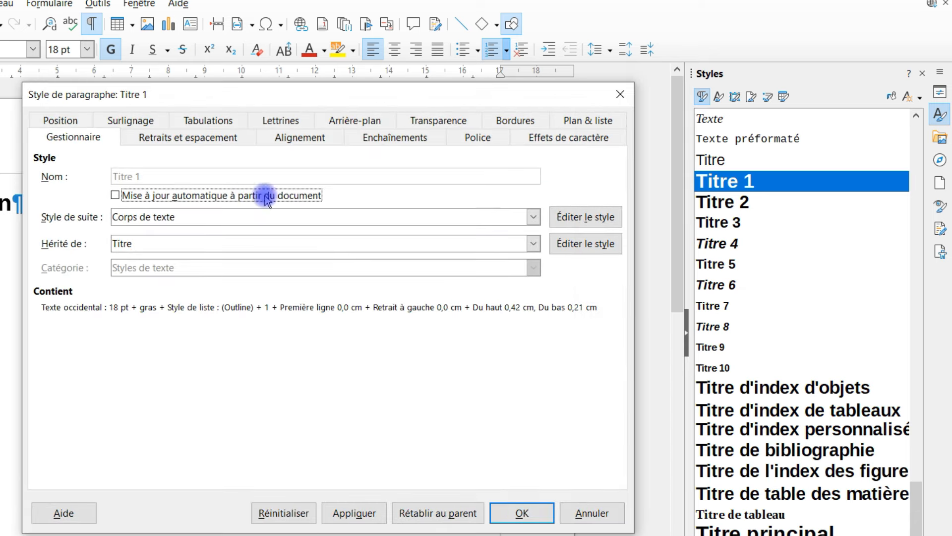
left_click(274, 138)
left_click(63, 192)
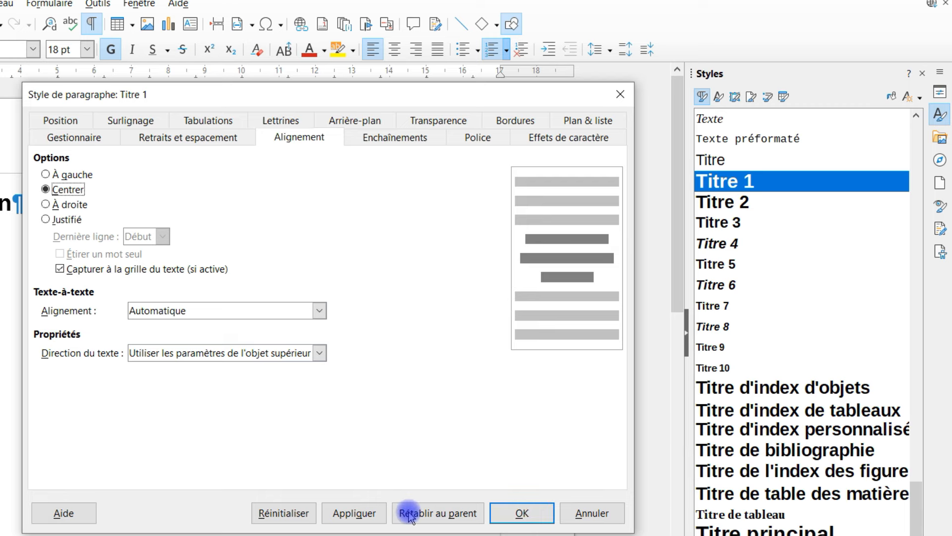
left_click(519, 512)
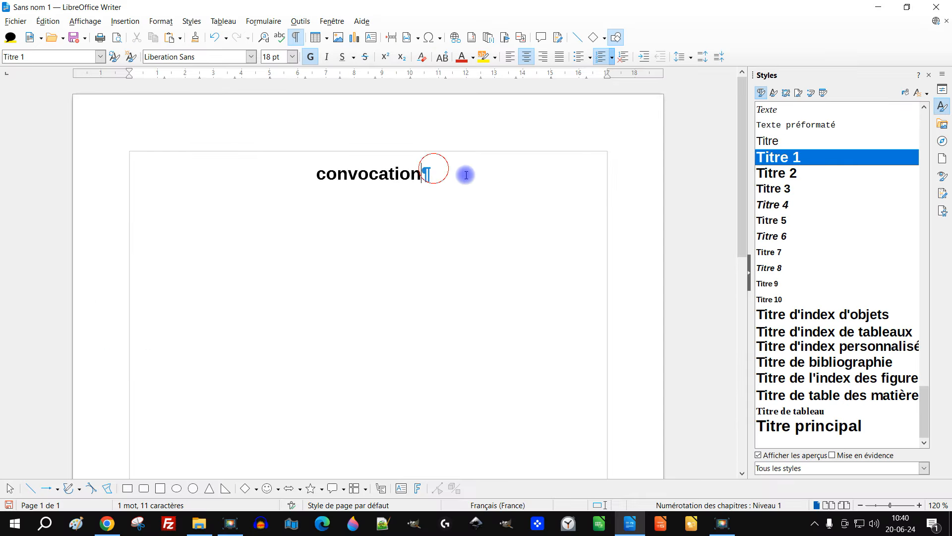
key("Return")
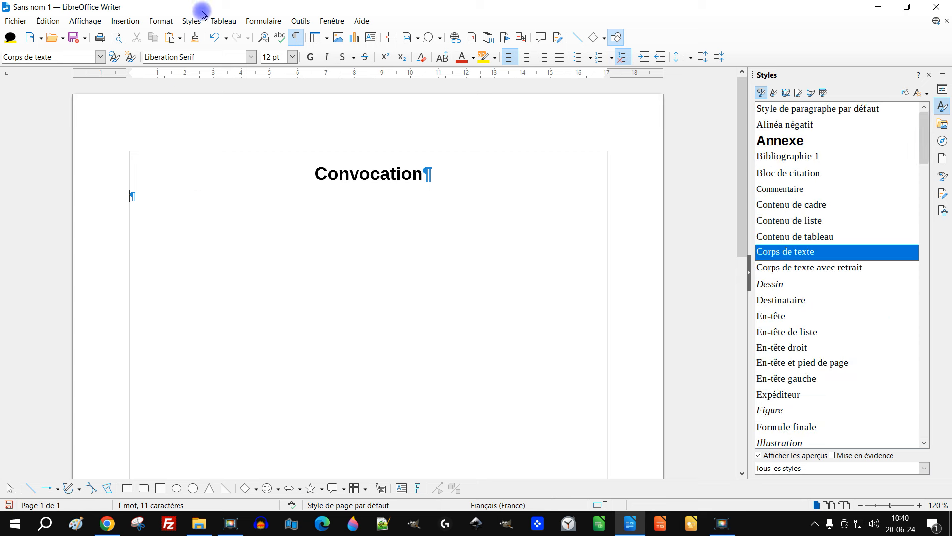
- Switch the form design mode off and back on to compare which form controls are available
left_click(126, 21)
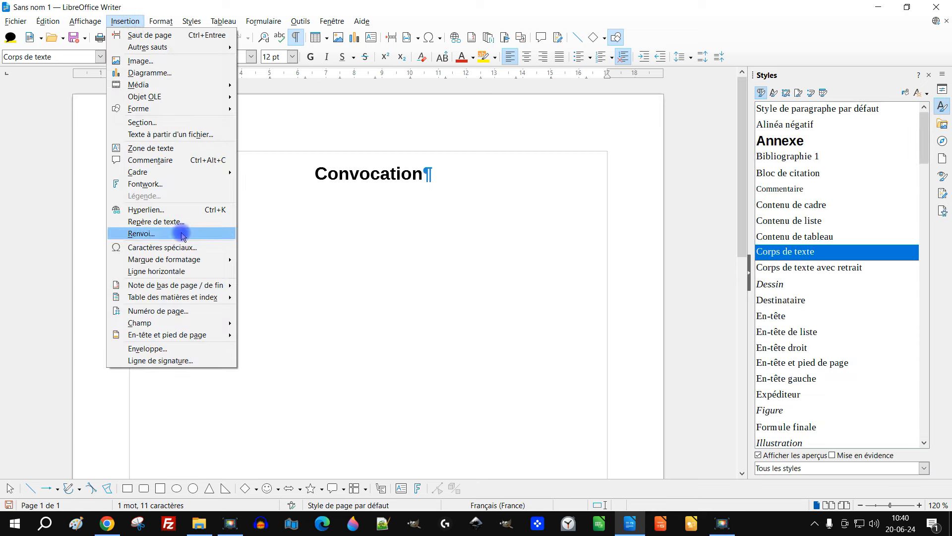
mouse_move(270, 22)
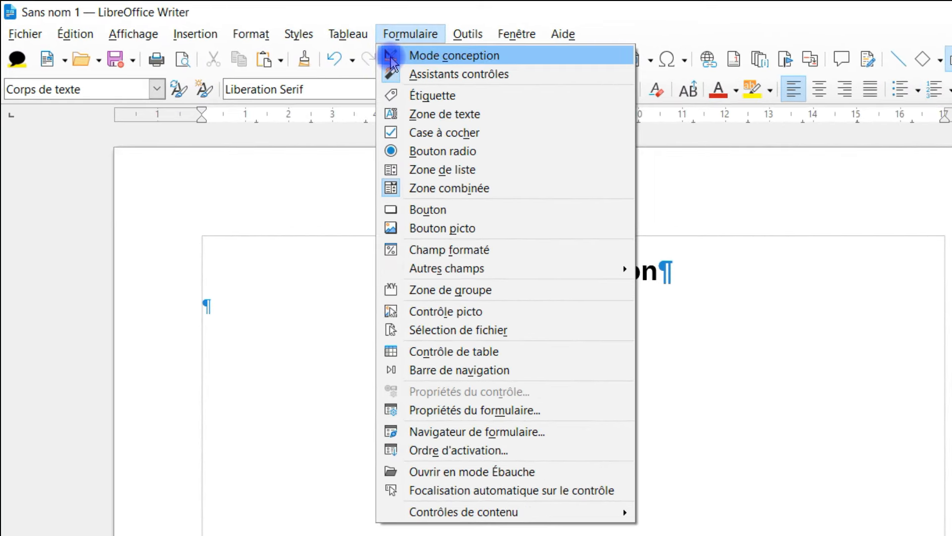
left_click(392, 57)
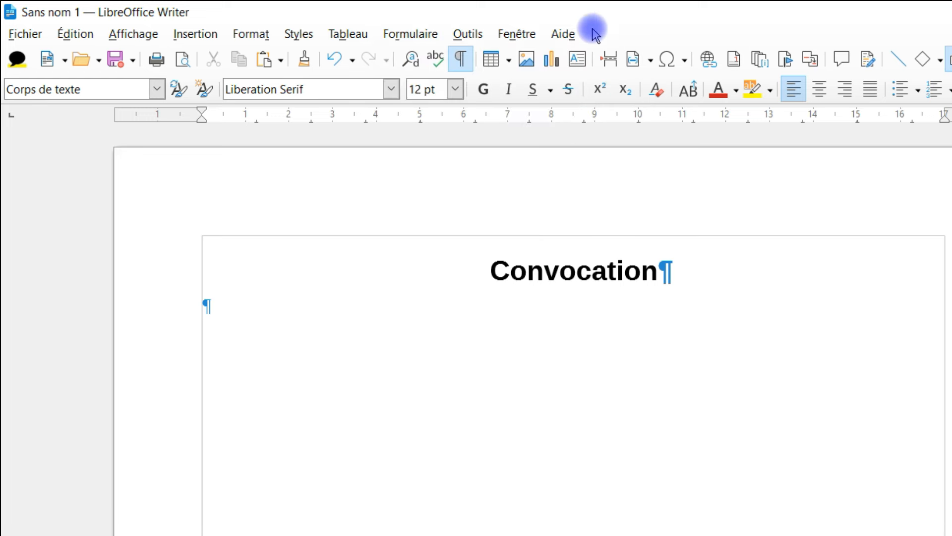
left_click(396, 36)
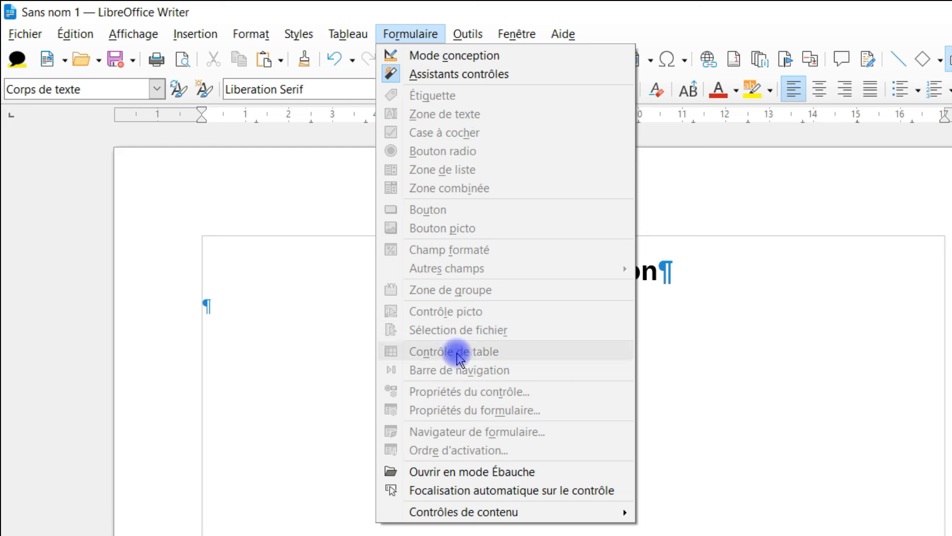
left_click(391, 60)
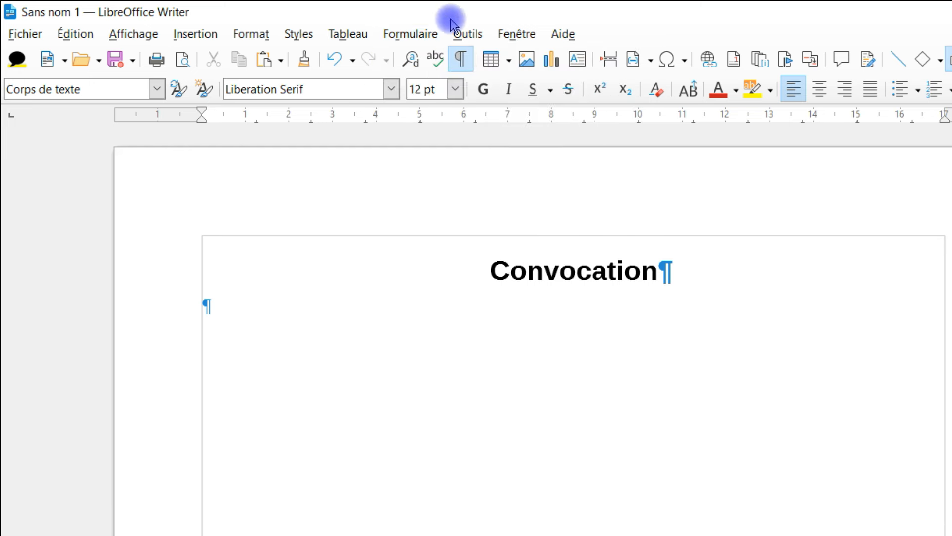
- Draw a text box form control about 14.3 by 2.1 cm directly below the Convocation heading
left_click(427, 37)
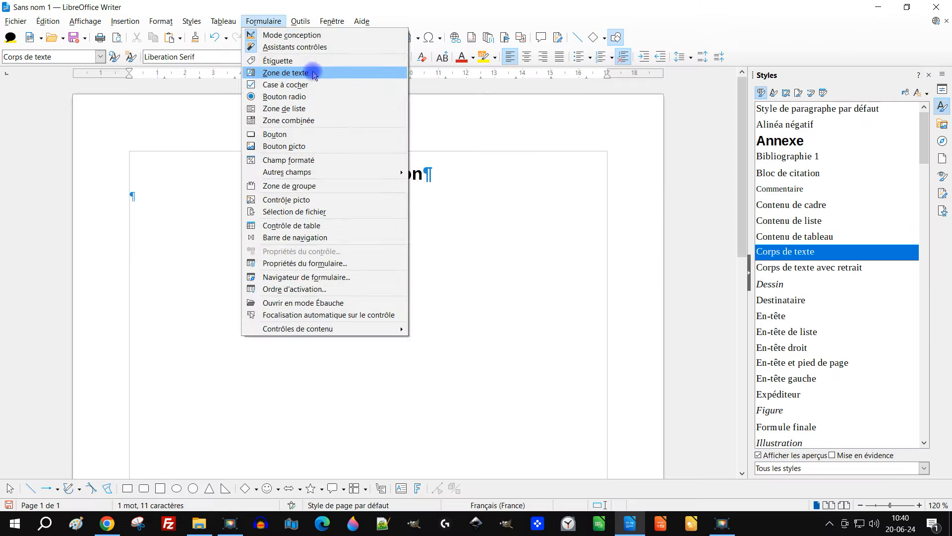
left_click(490, 117)
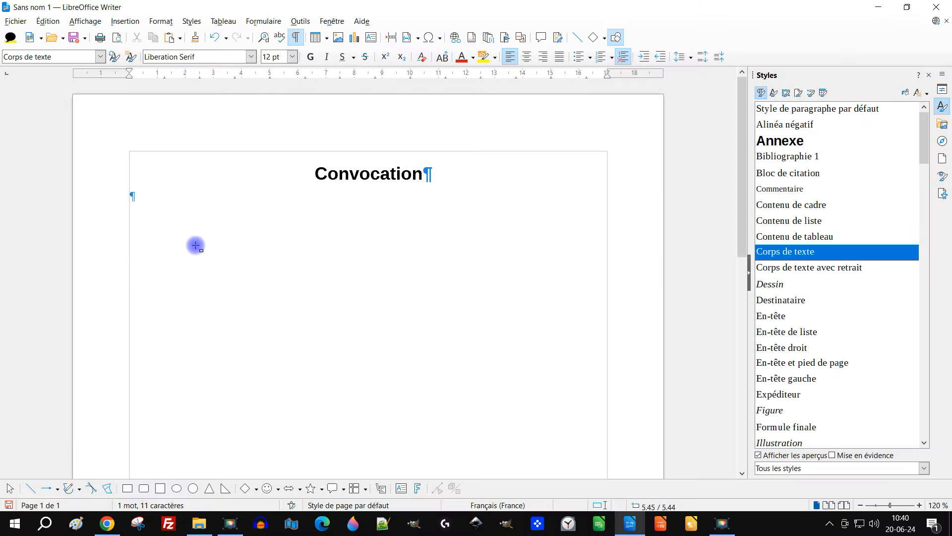
left_click_drag(213, 302, 402, 368)
left_click_drag(258, 237, 532, 249)
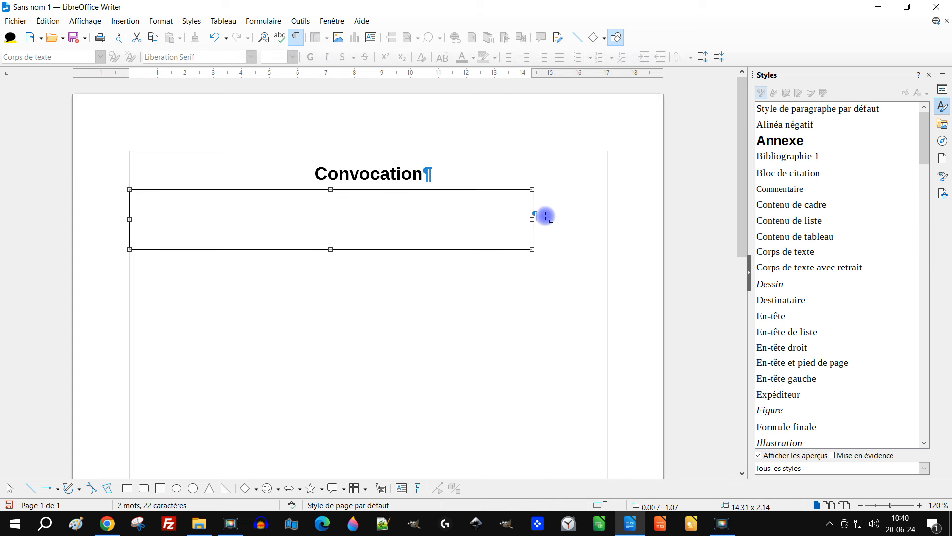
- Set the text box control's name to "blabla" in its control properties and check its data settings
right_click(422, 217)
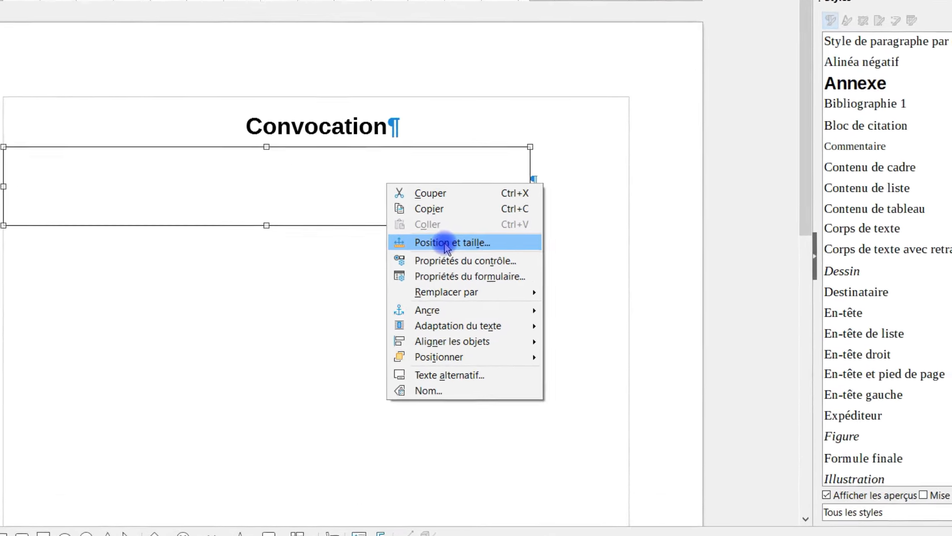
left_click(446, 260)
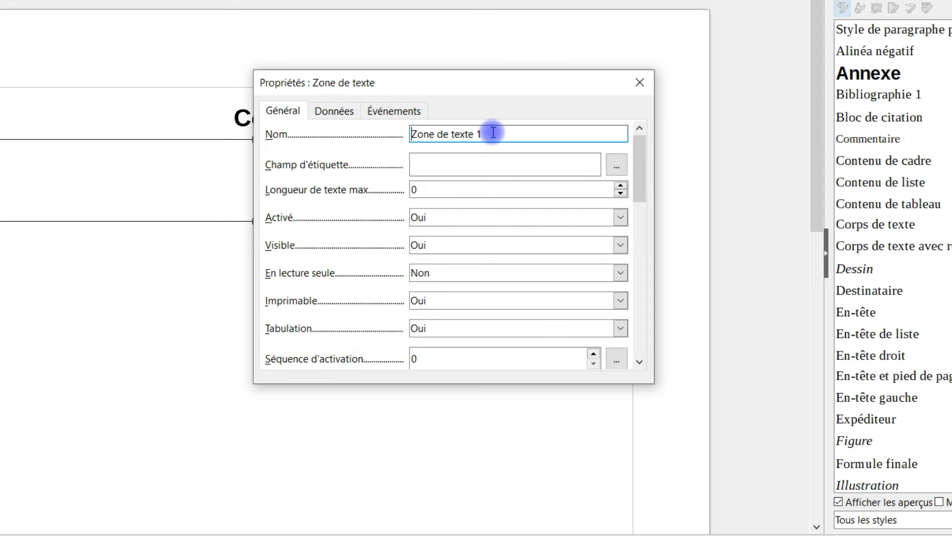
left_click_drag(515, 132, 308, 123)
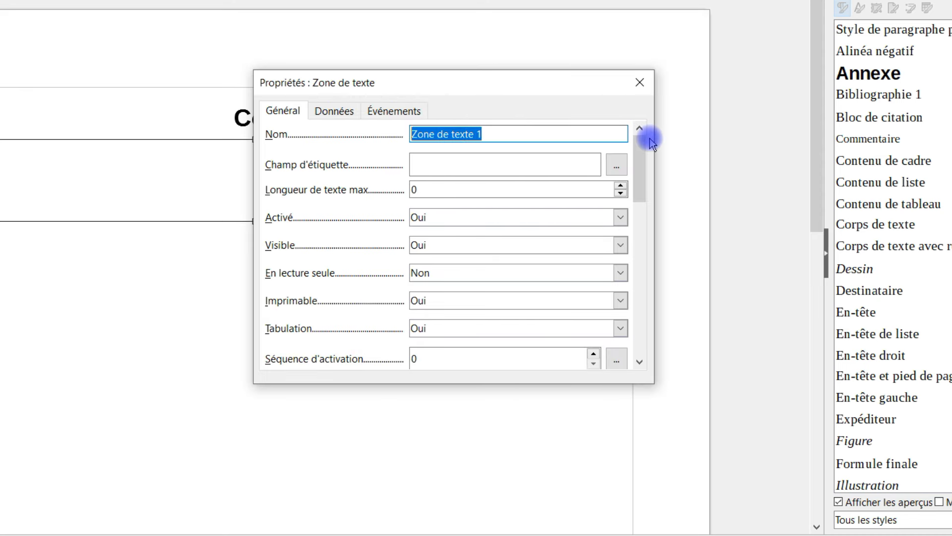
type("blabla")
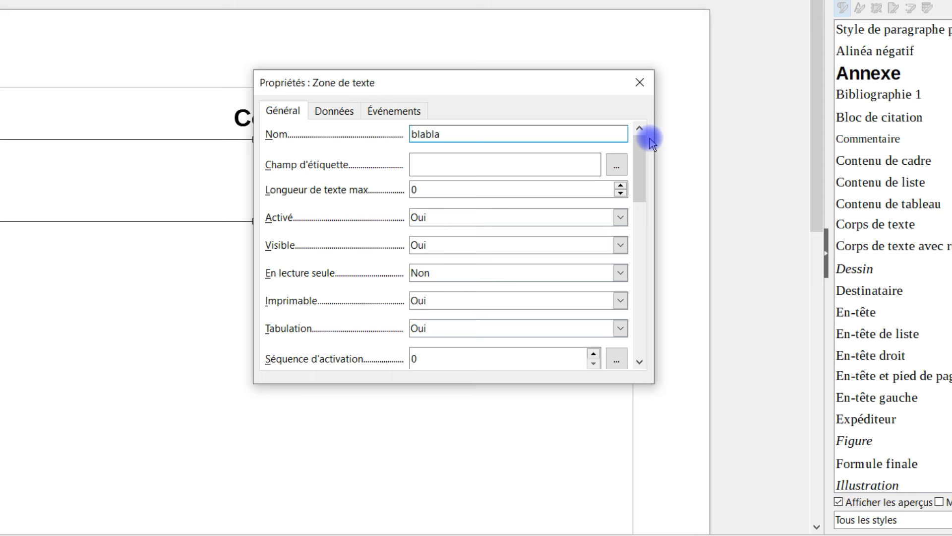
left_click(333, 112)
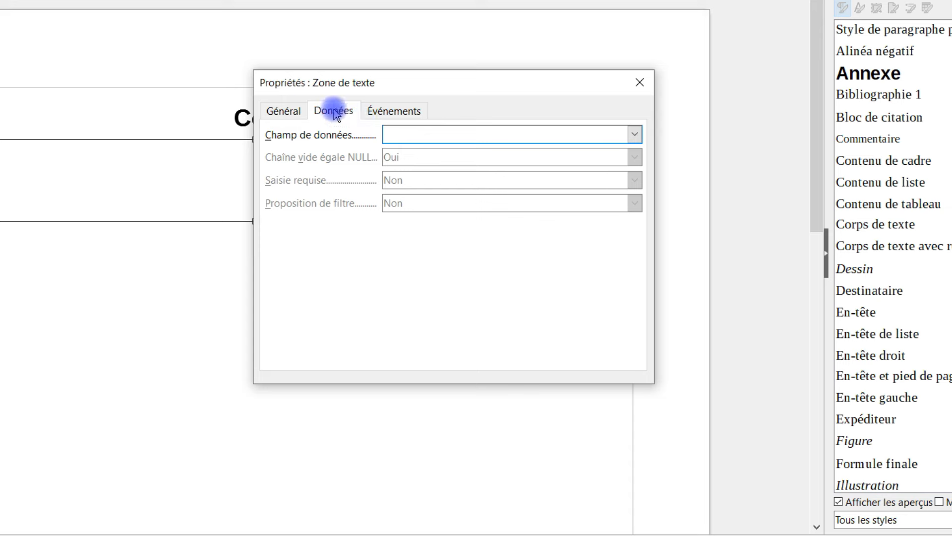
left_click(279, 110)
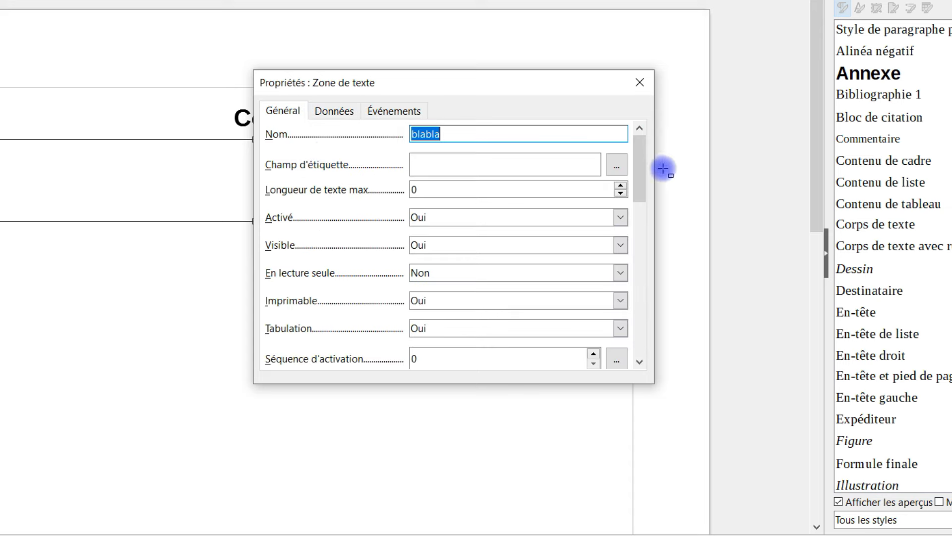
- Set the text box control's font to Arial at 14 pt in its properties
left_click_drag(642, 177, 642, 280)
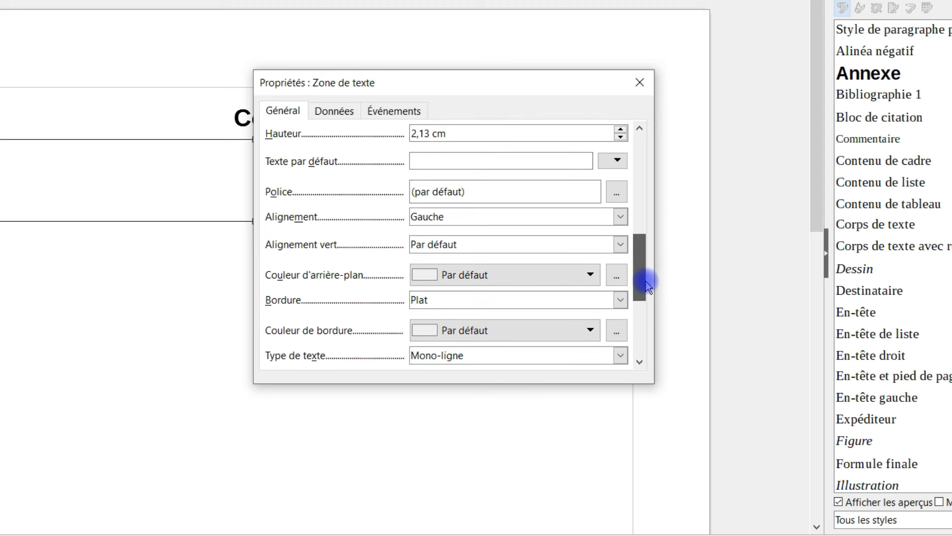
left_click(617, 193)
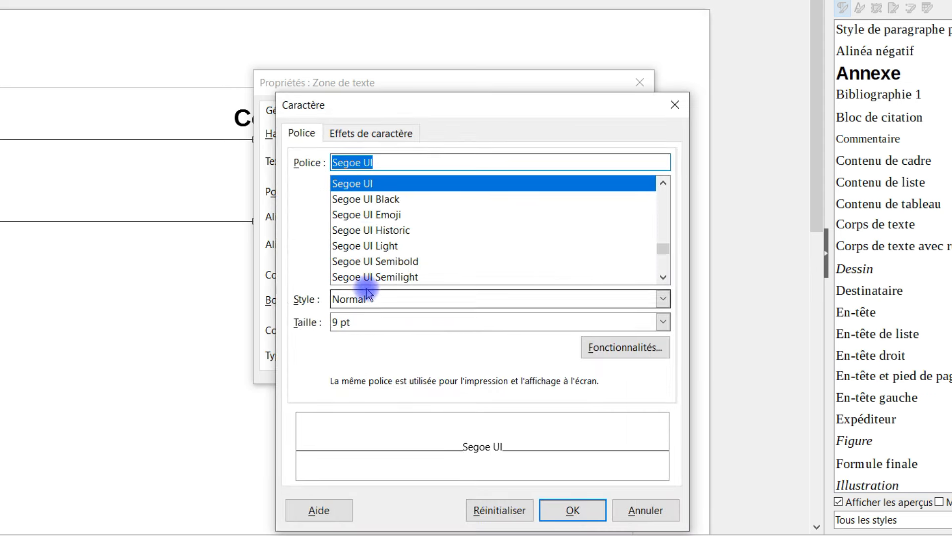
left_click_drag(666, 251, 671, 189)
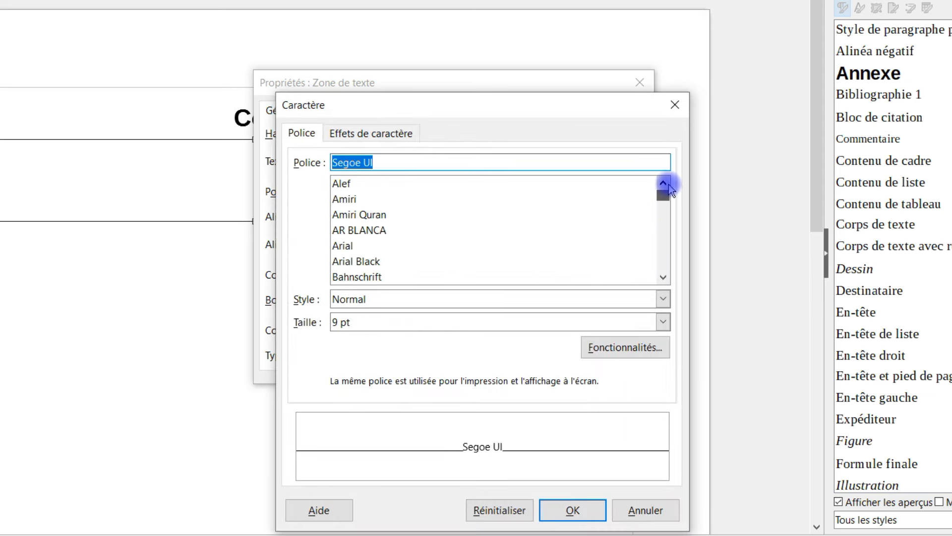
left_click(396, 246)
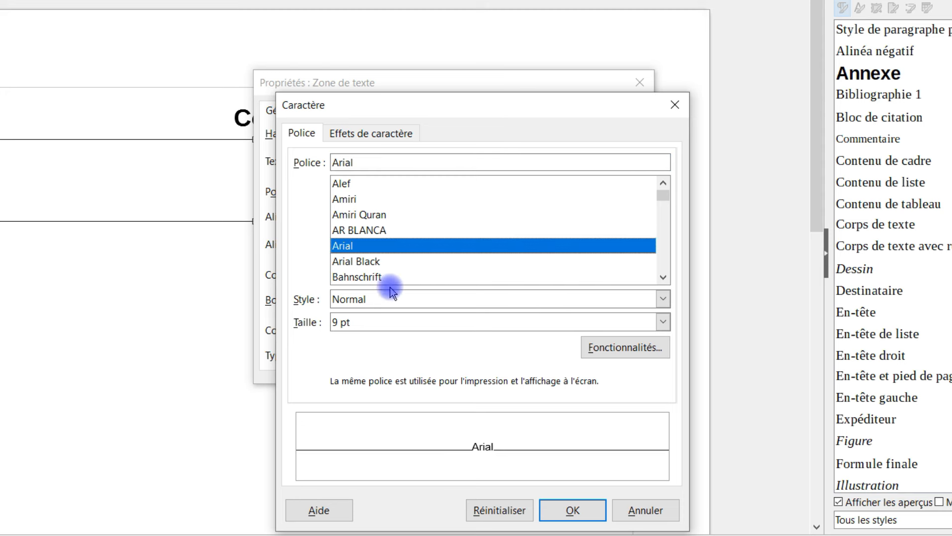
left_click(663, 321)
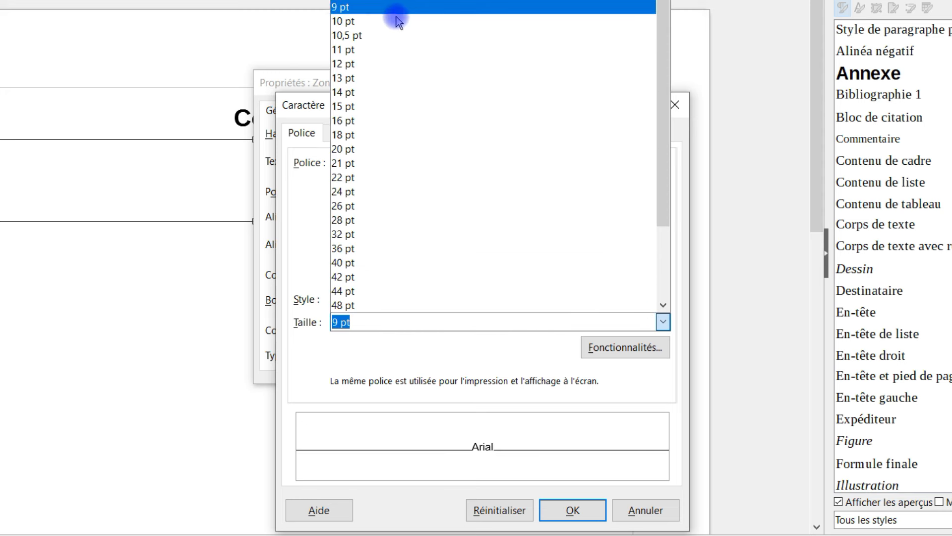
left_click(372, 92)
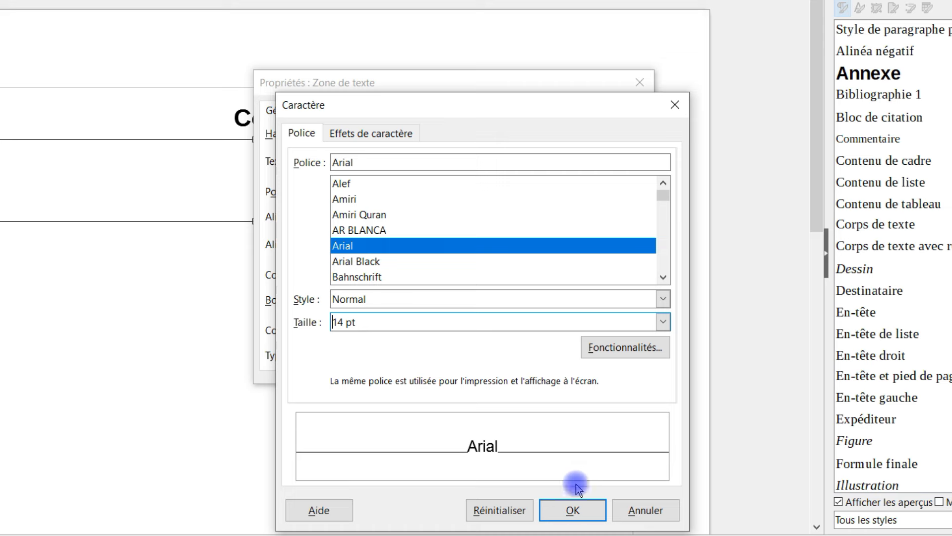
left_click(574, 510)
- Set the text box control's horizontal alignment to Centre and close its properties
left_click(621, 217)
left_click_drag(637, 266, 638, 293)
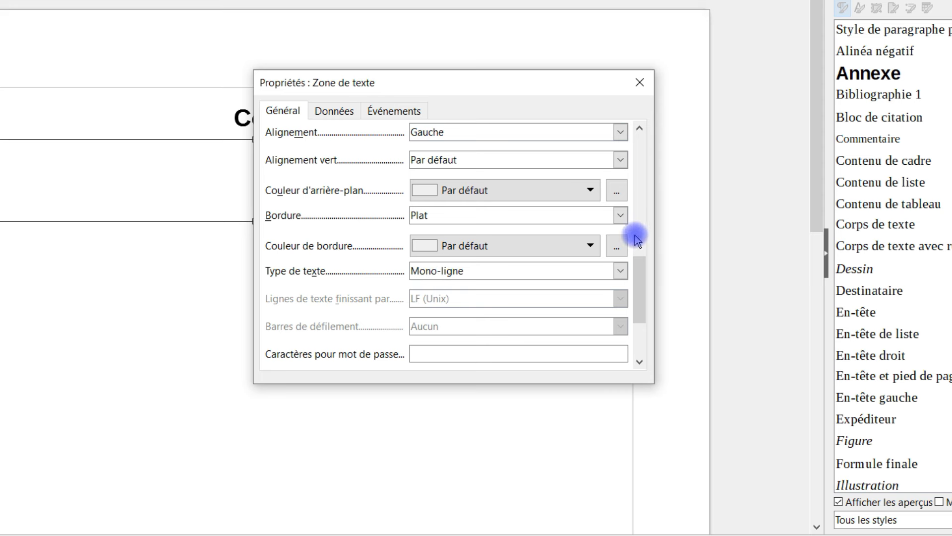
scroll(640, 270, "up", 2)
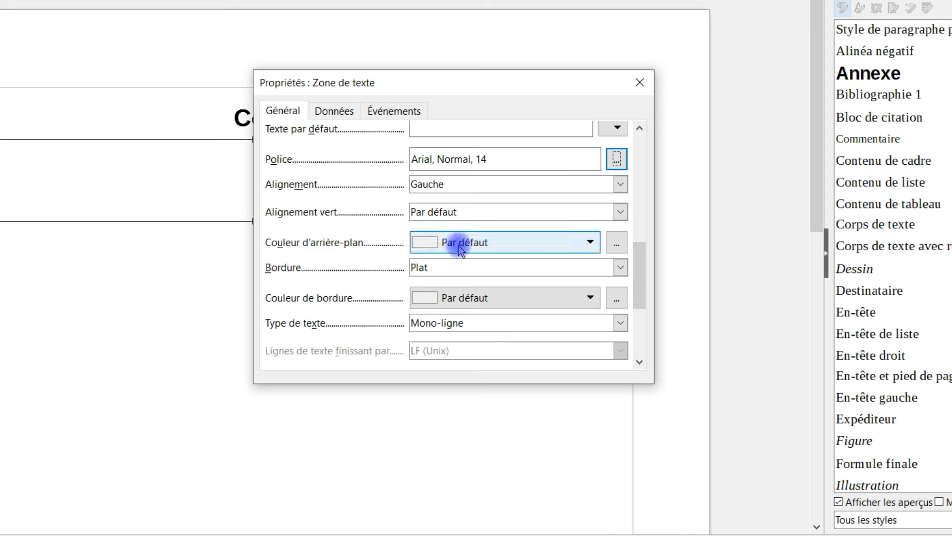
left_click(621, 185)
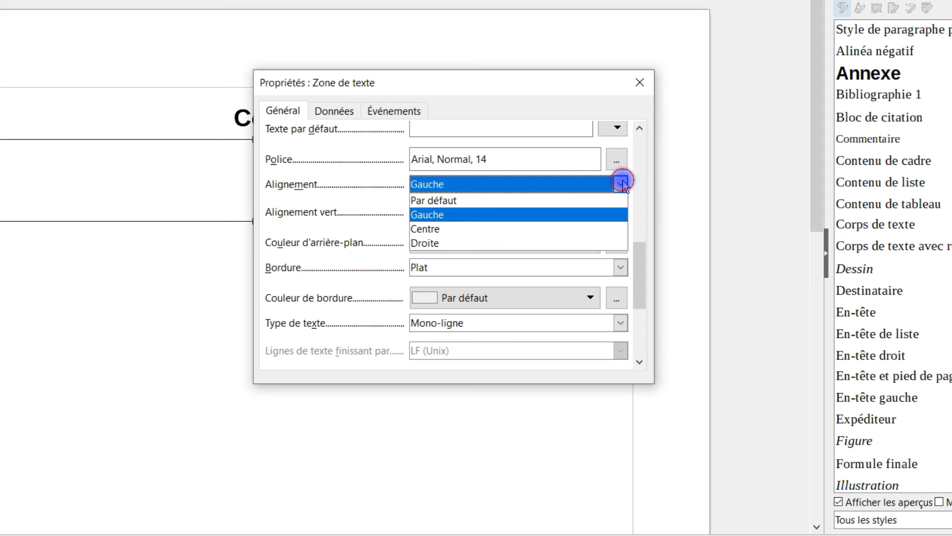
left_click(506, 229)
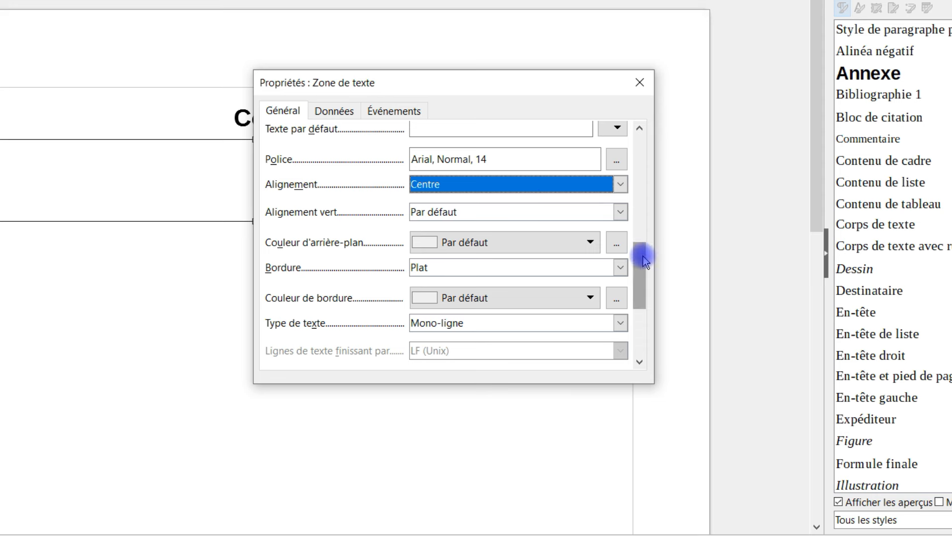
left_click(620, 184)
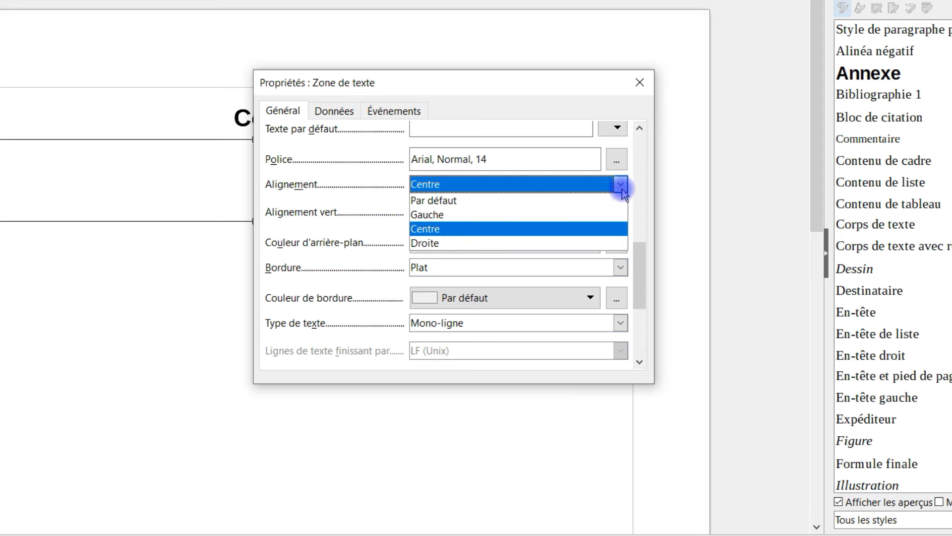
left_click(623, 191)
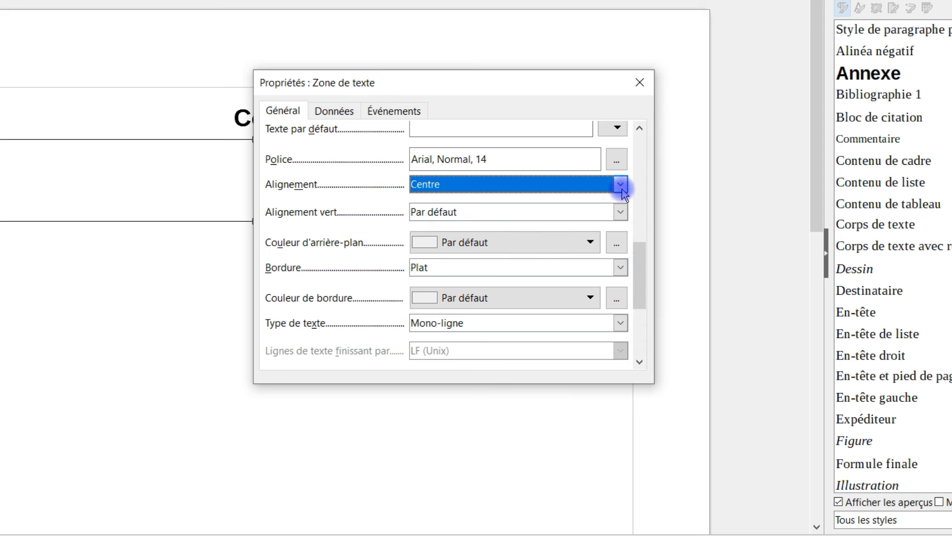
left_click(635, 79)
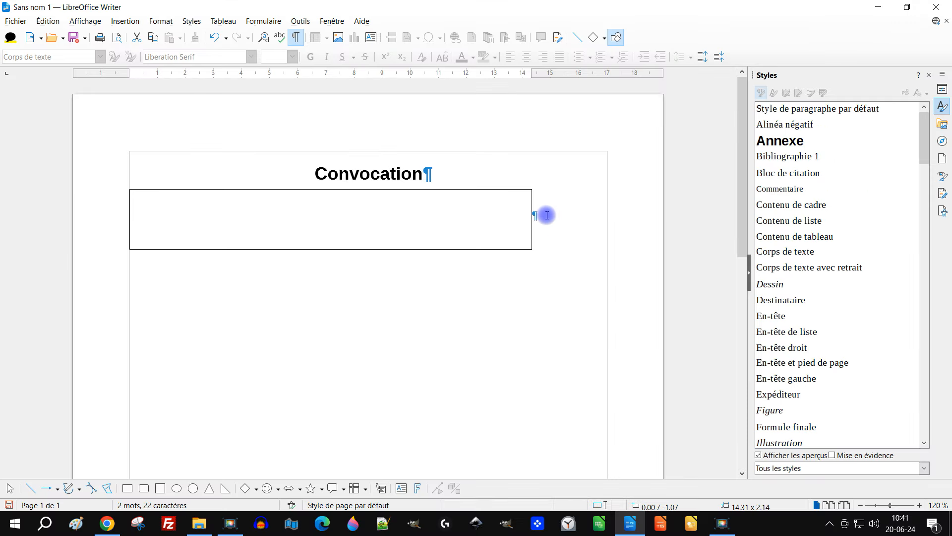
- Set the Corps de texte style's spacing below the paragraph to 0,80 cm and add a new paragraph after the text box
left_click(547, 215)
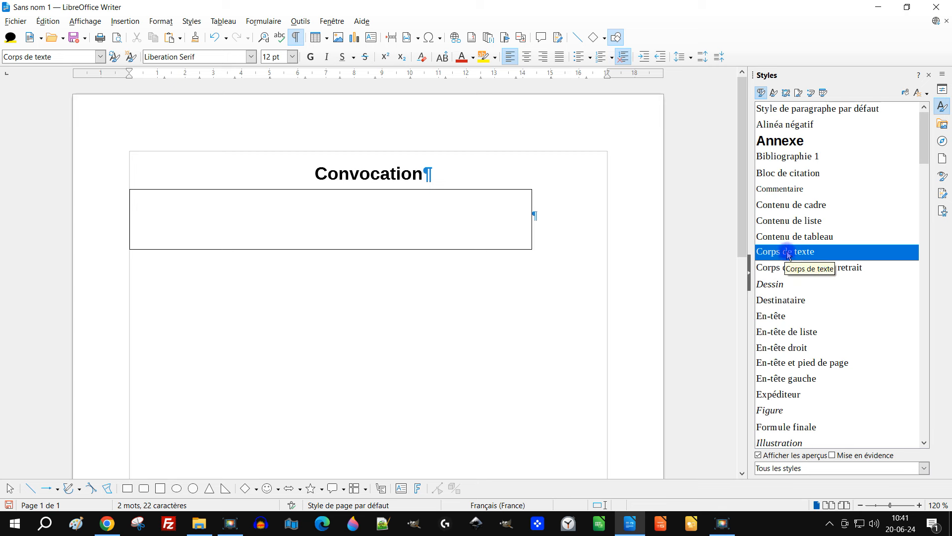
right_click(808, 254)
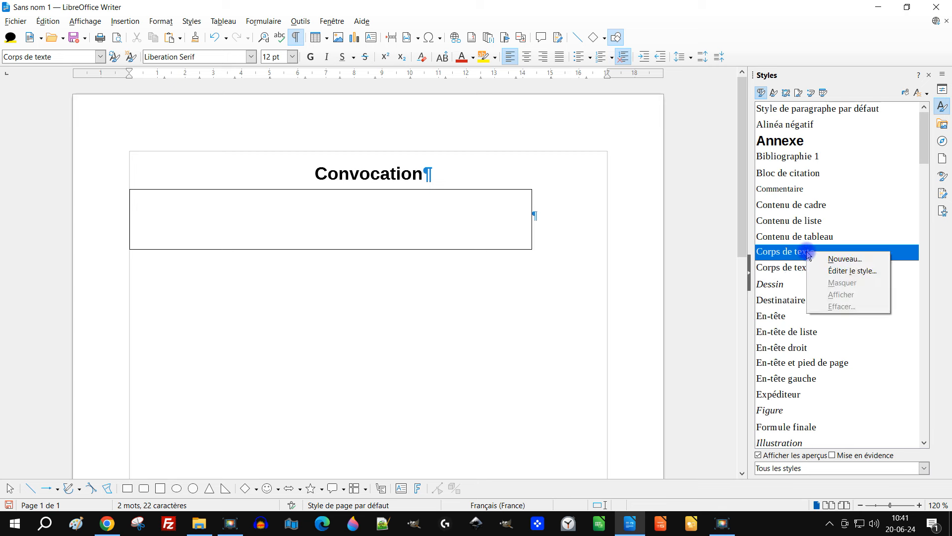
left_click(845, 276)
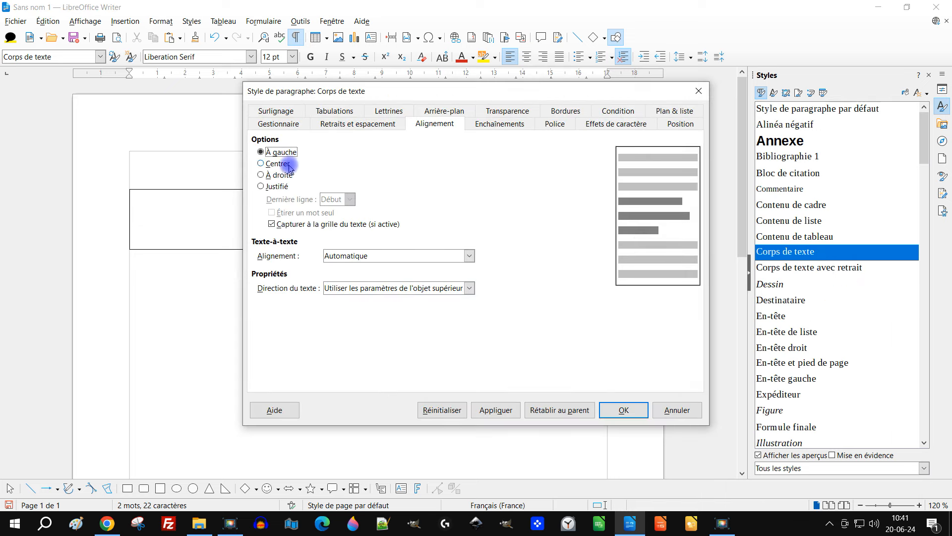
left_click(344, 124)
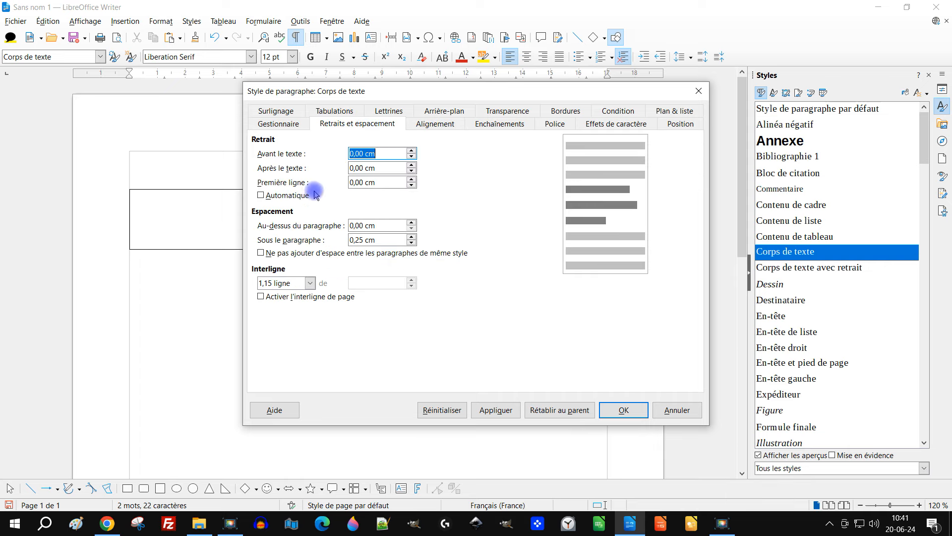
left_click(412, 236)
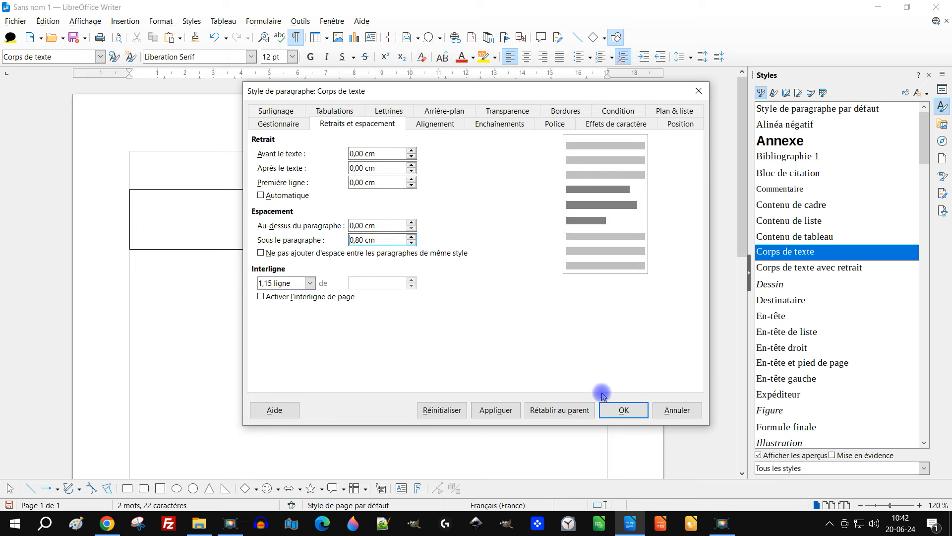
left_click(625, 412)
left_click(635, 415)
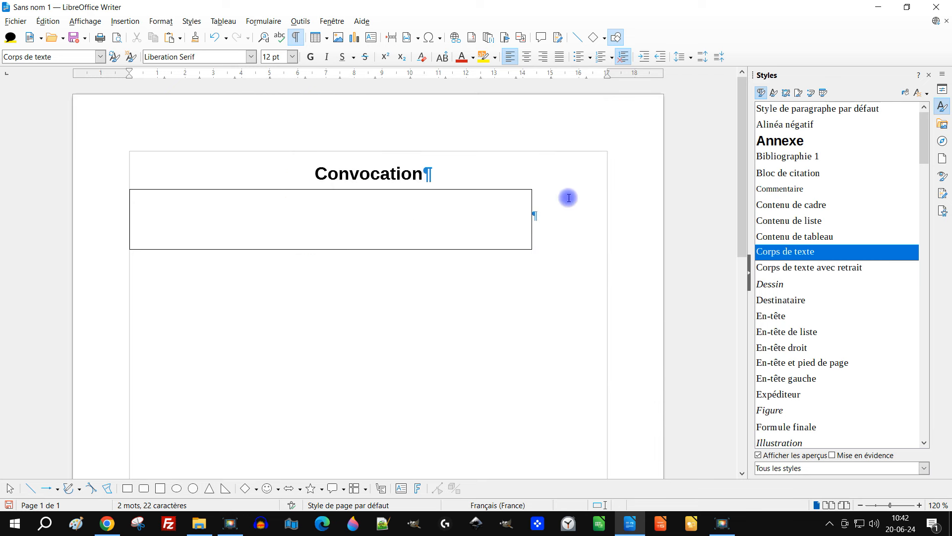
key("Return")
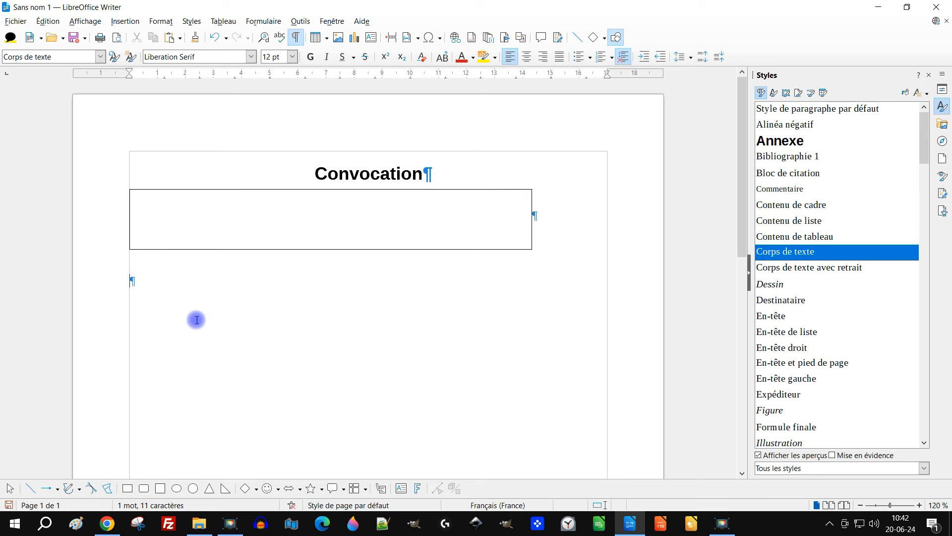
- Hide the formatting marks and draw a radio button control about 6.4 by 1.3 cm below the text box
left_click(296, 37)
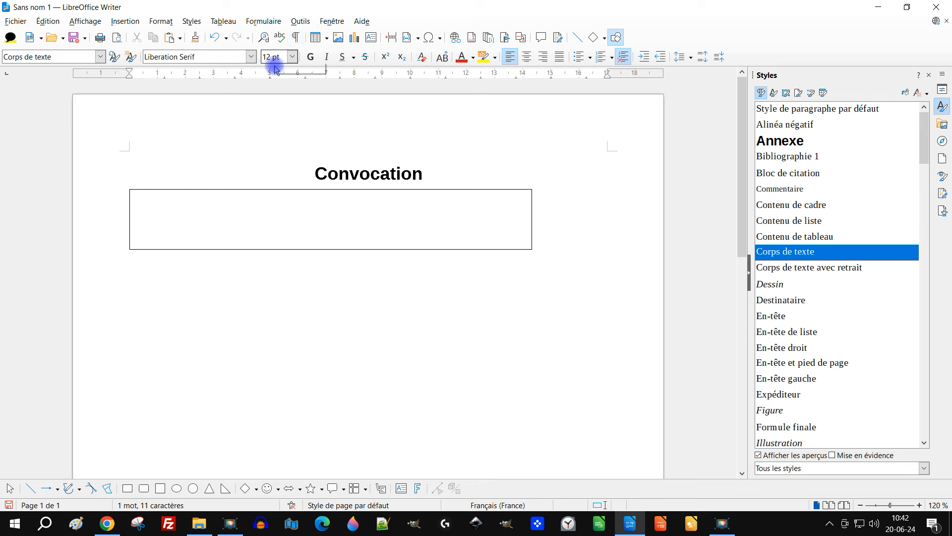
left_click(133, 22)
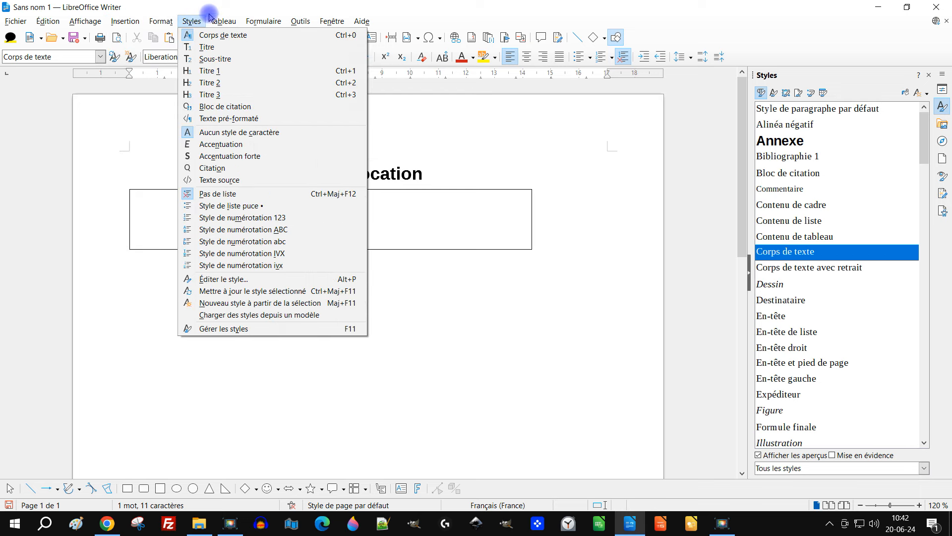
mouse_move(270, 24)
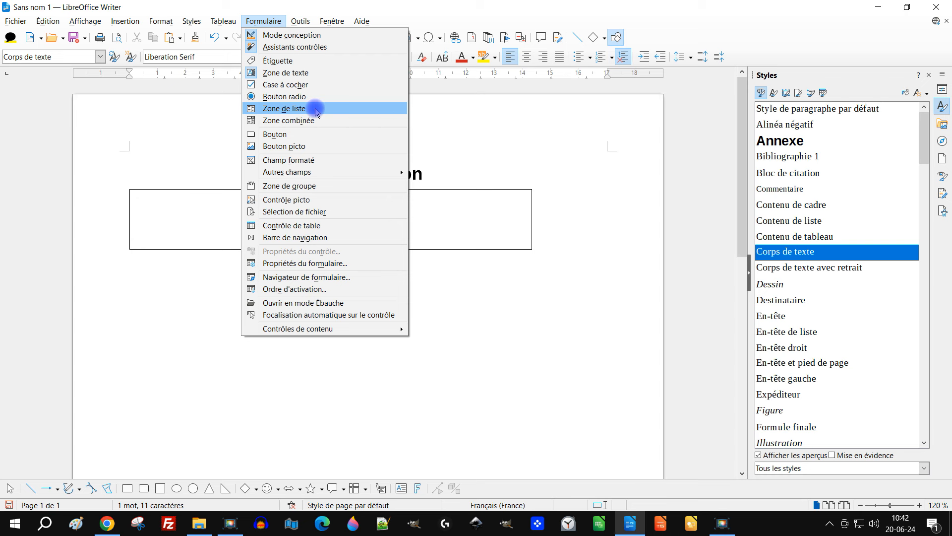
left_click(292, 99)
left_click_drag(131, 278, 309, 309)
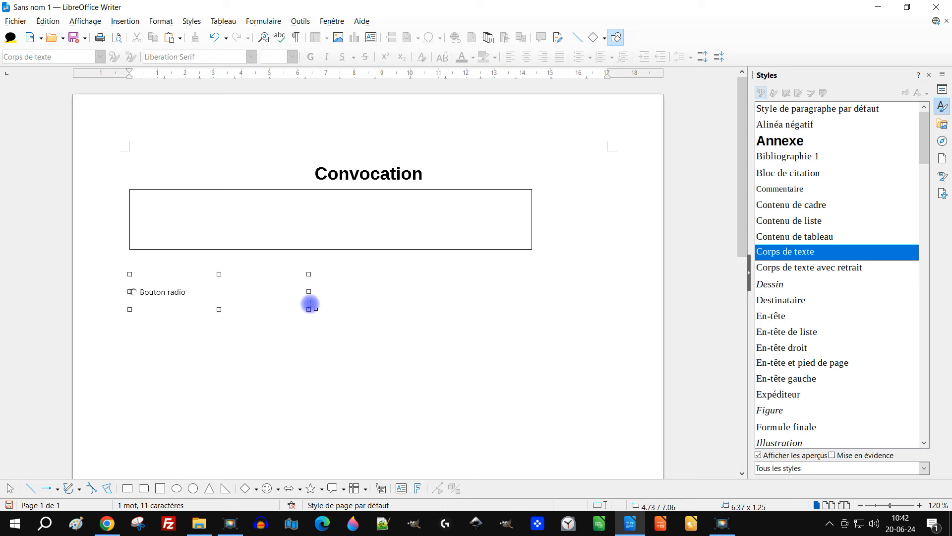
- Set the radio button control's name to "heure" in its control properties
right_click(189, 292)
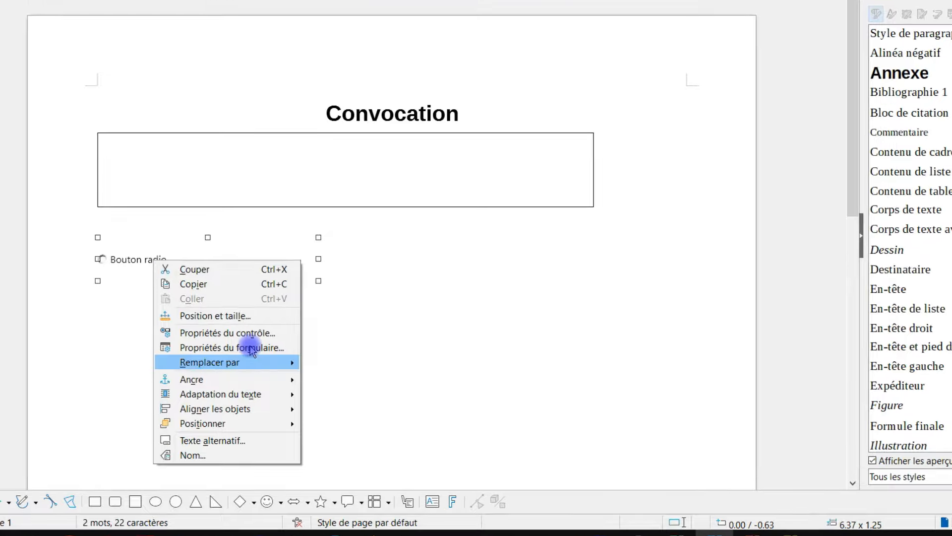
left_click(250, 333)
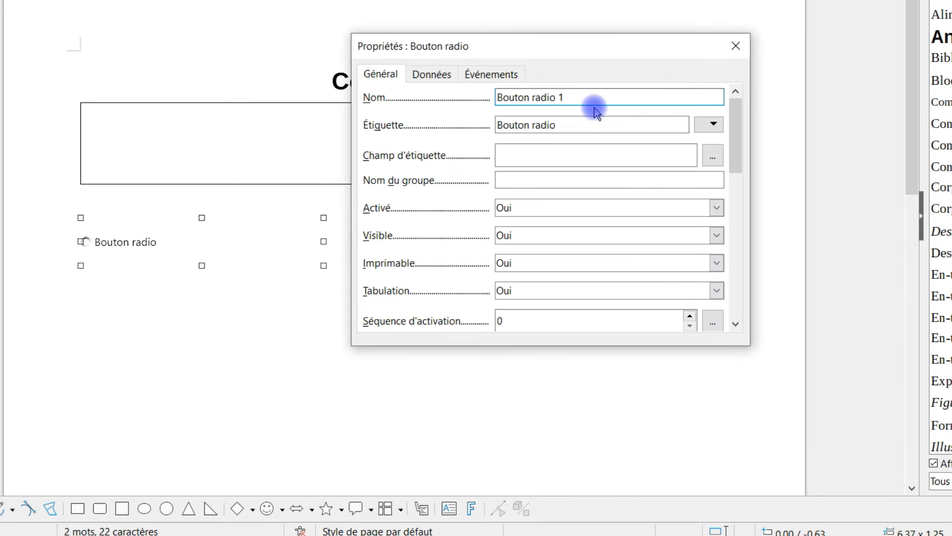
left_click_drag(582, 98, 419, 110)
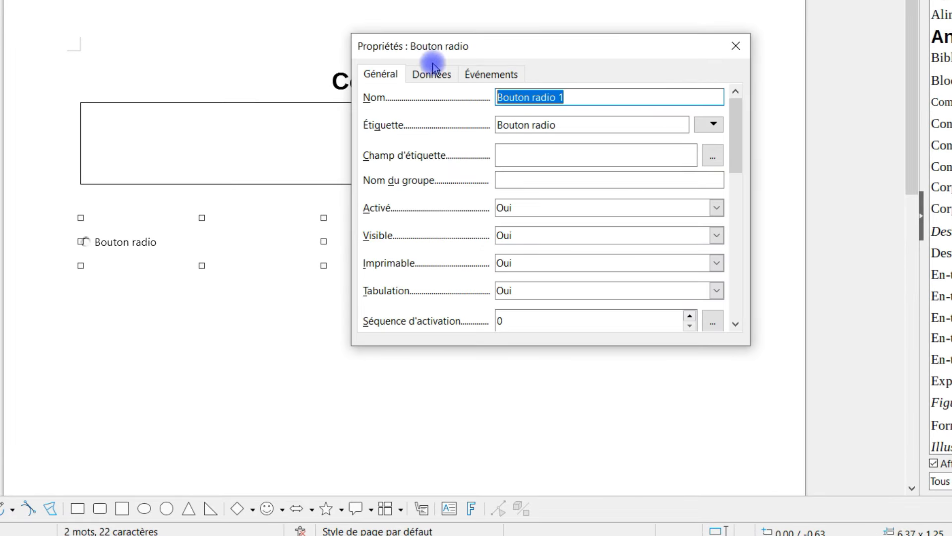
type("he")
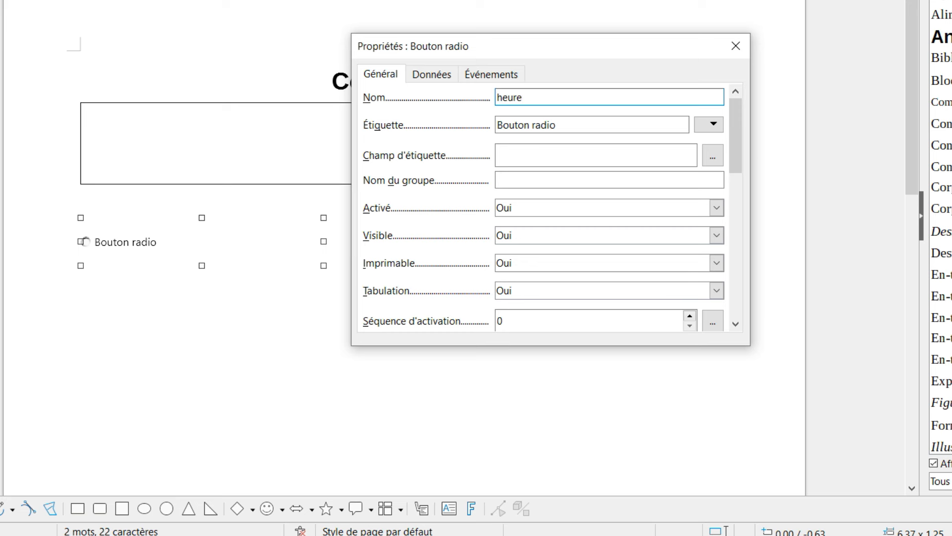
type("ure")
- Set the radio button's font to Arial at 14 pt and close its control properties
left_click_drag(737, 143, 748, 234)
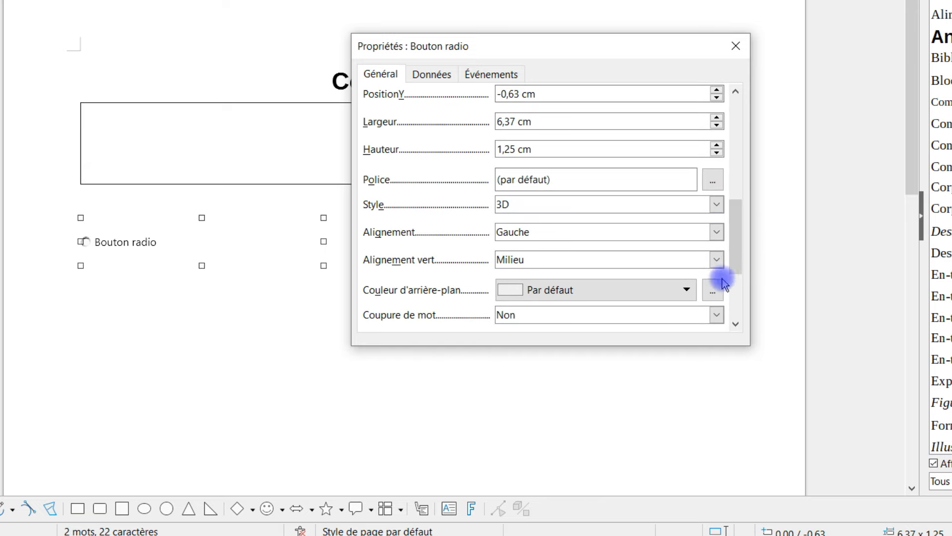
left_click(717, 179)
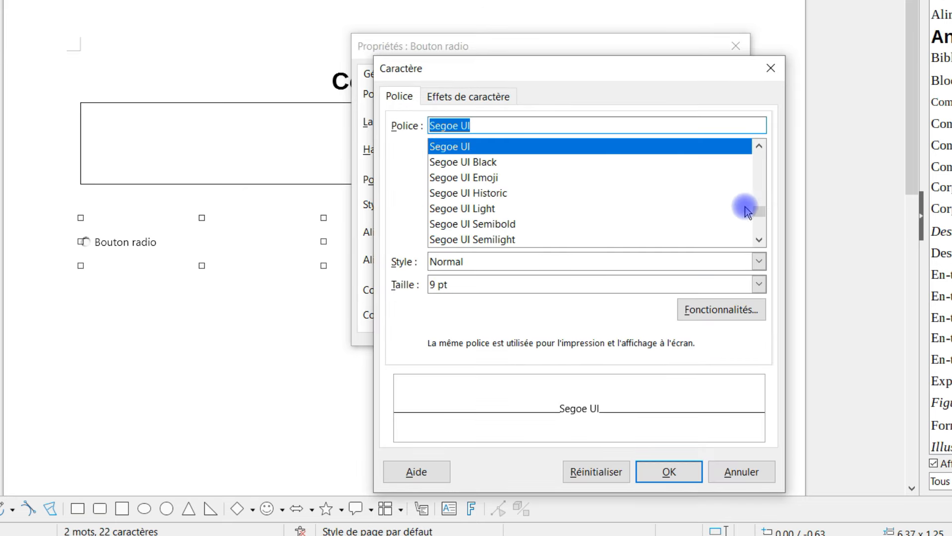
left_click_drag(758, 213, 749, 127)
left_click(437, 208)
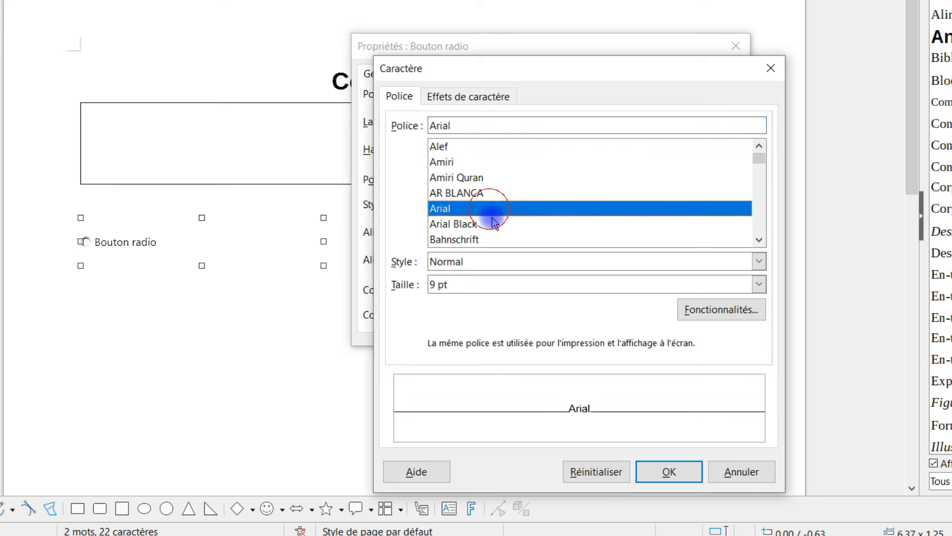
left_click(758, 284)
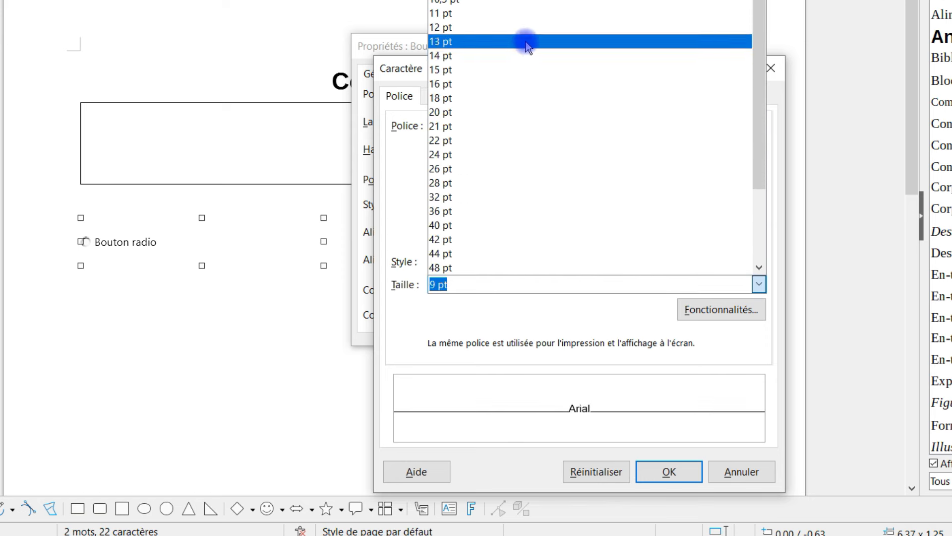
left_click(521, 56)
left_click(669, 472)
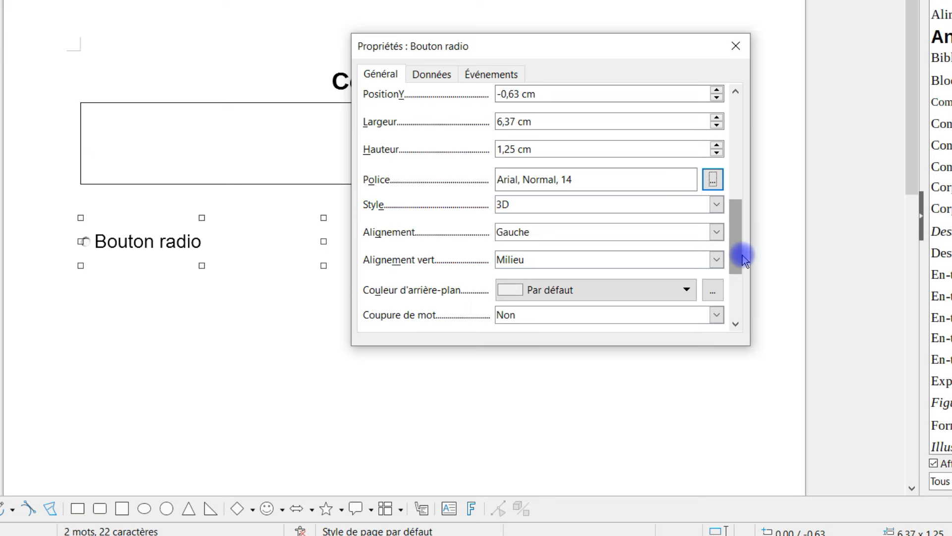
left_click_drag(740, 248, 746, 128)
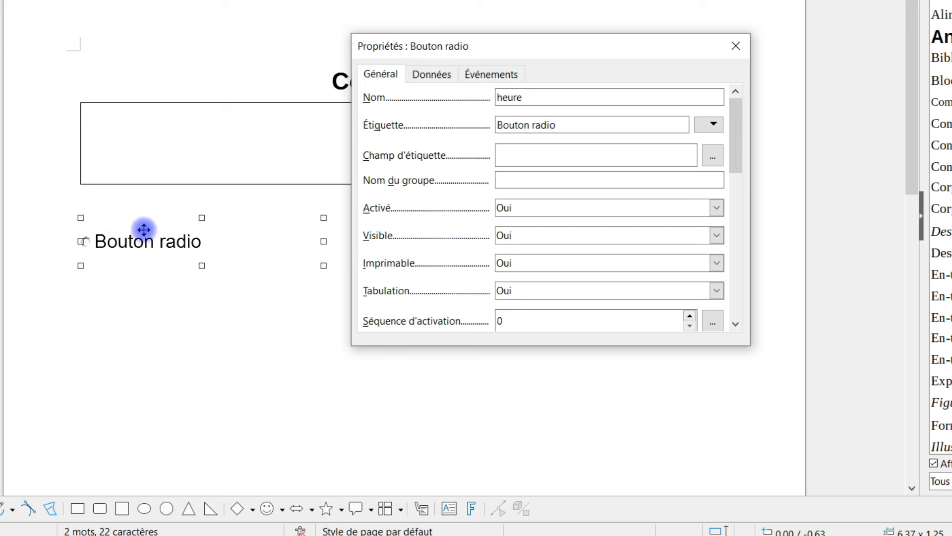
left_click(737, 46)
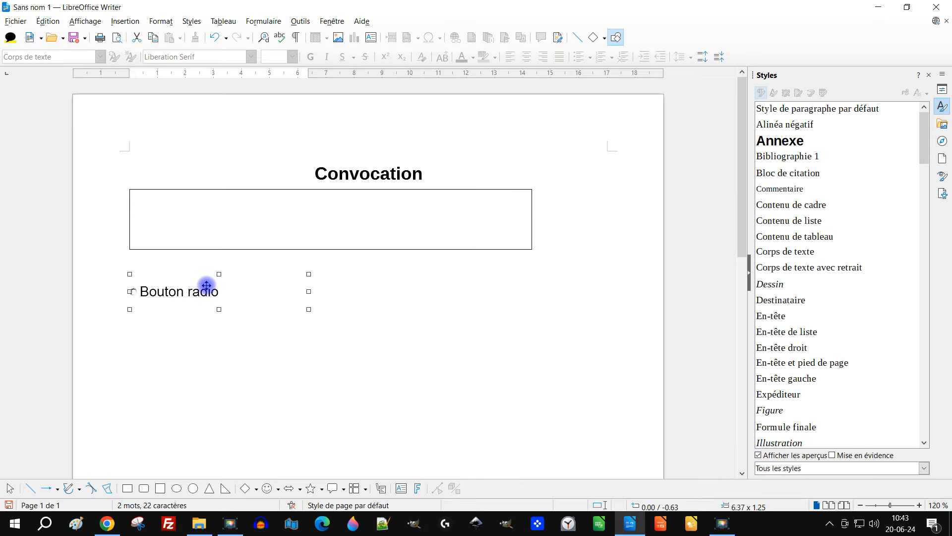
- Copy the radio button and paste the duplicate beside it on the same line
left_click(49, 20)
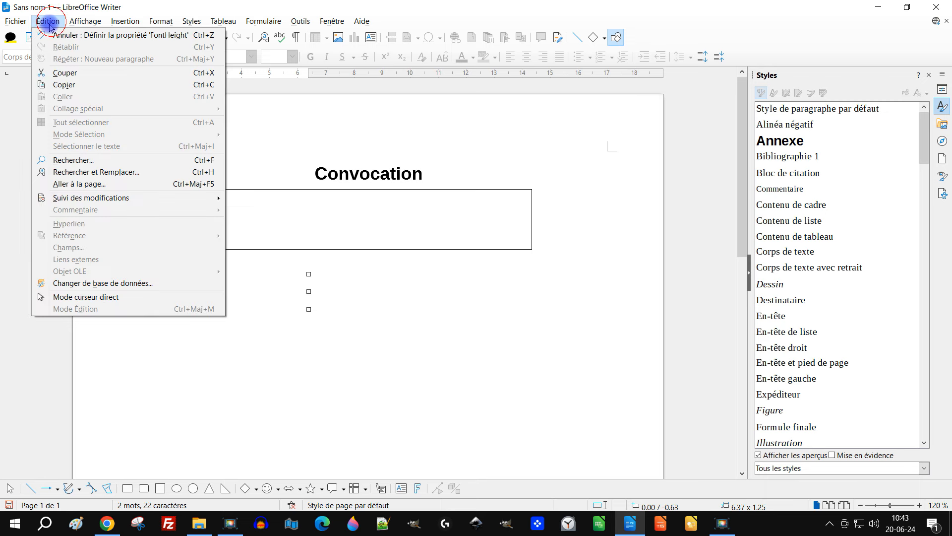
left_click(65, 85)
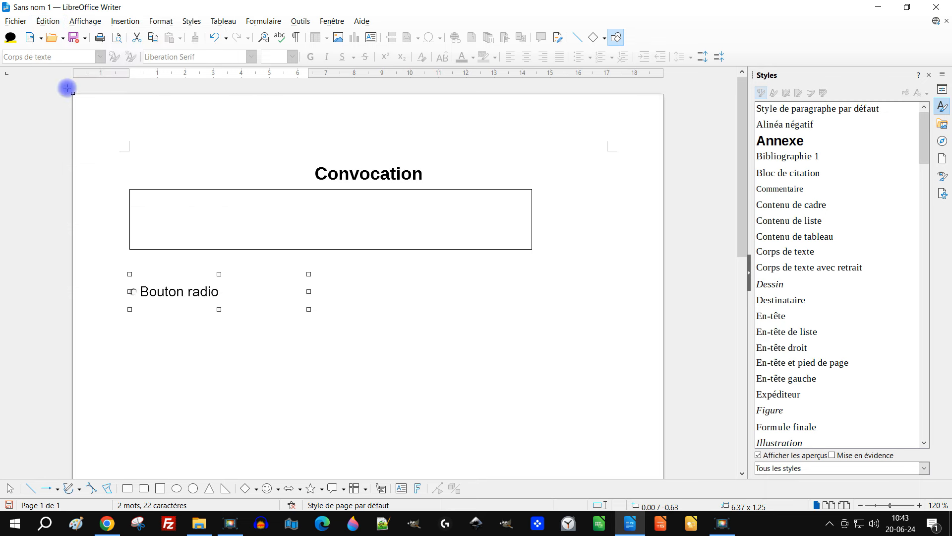
left_click(328, 284)
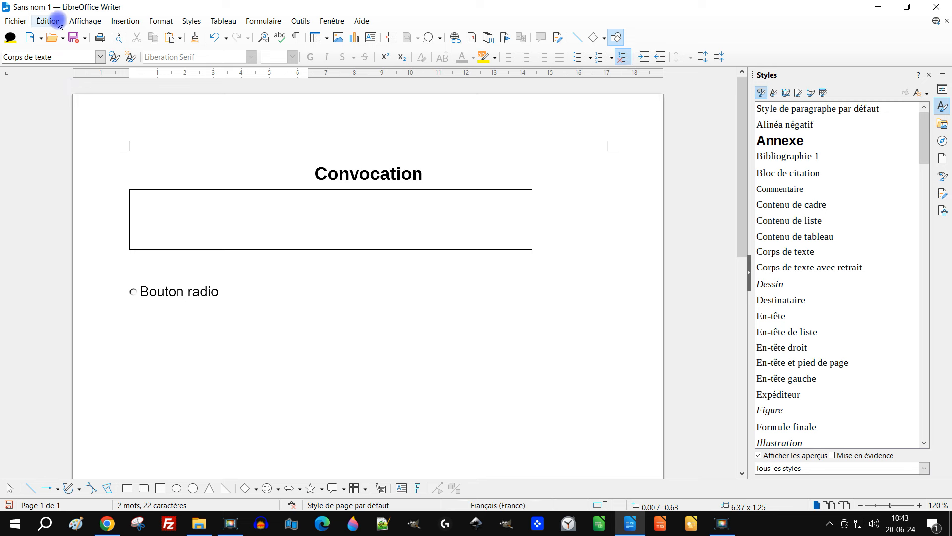
left_click(59, 24)
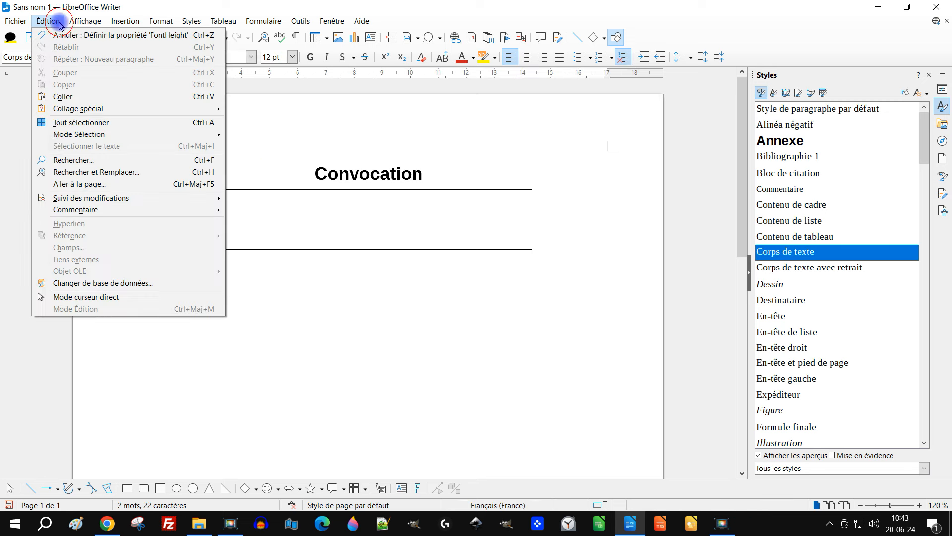
left_click(90, 102)
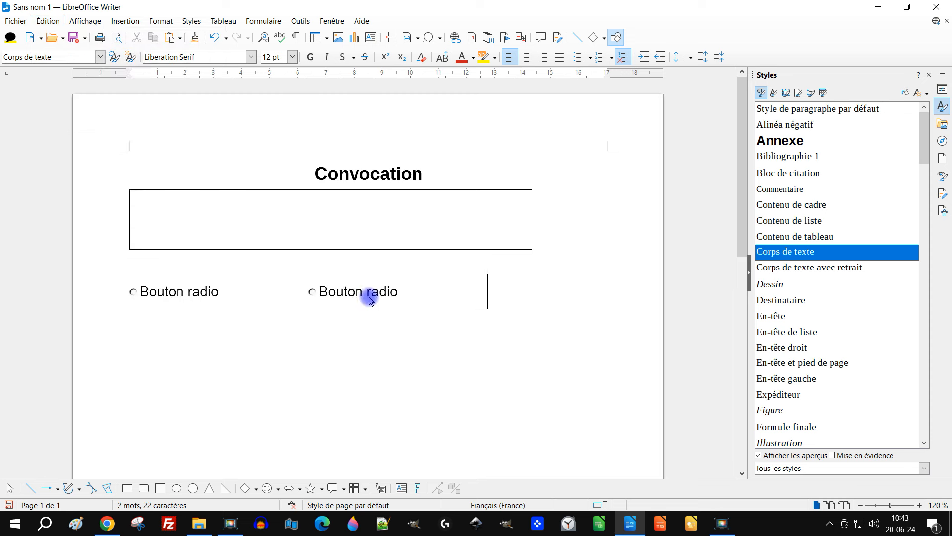
- Check the name of the duplicated radio button in its control properties
right_click(354, 295)
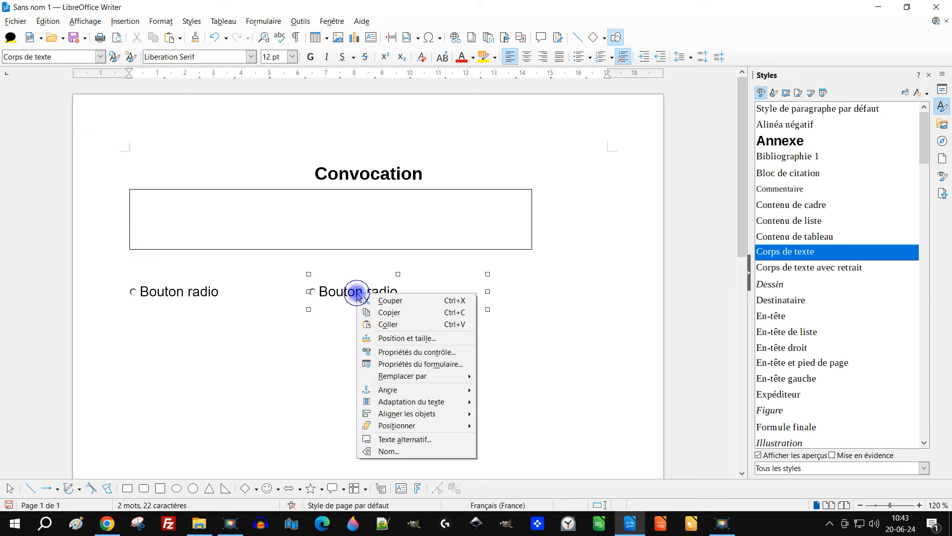
left_click(435, 352)
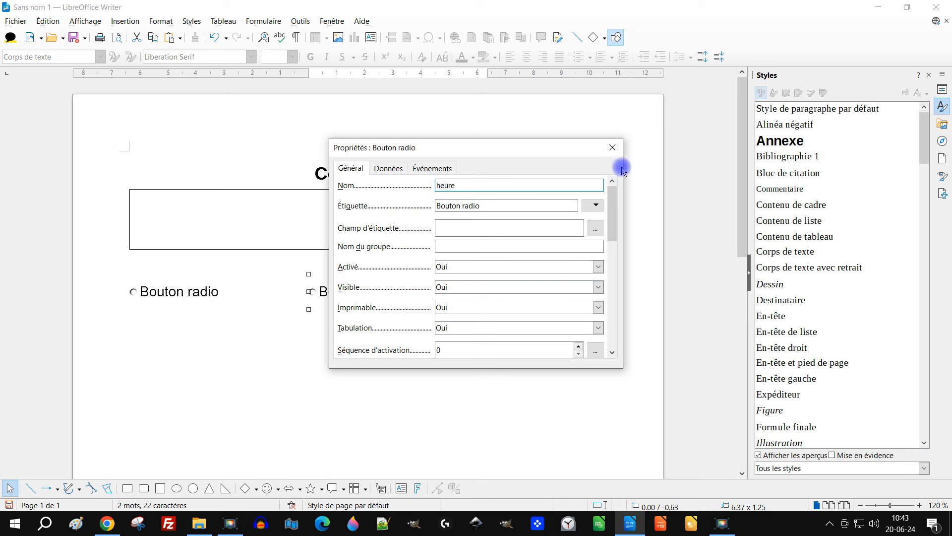
left_click(612, 148)
left_click(513, 284)
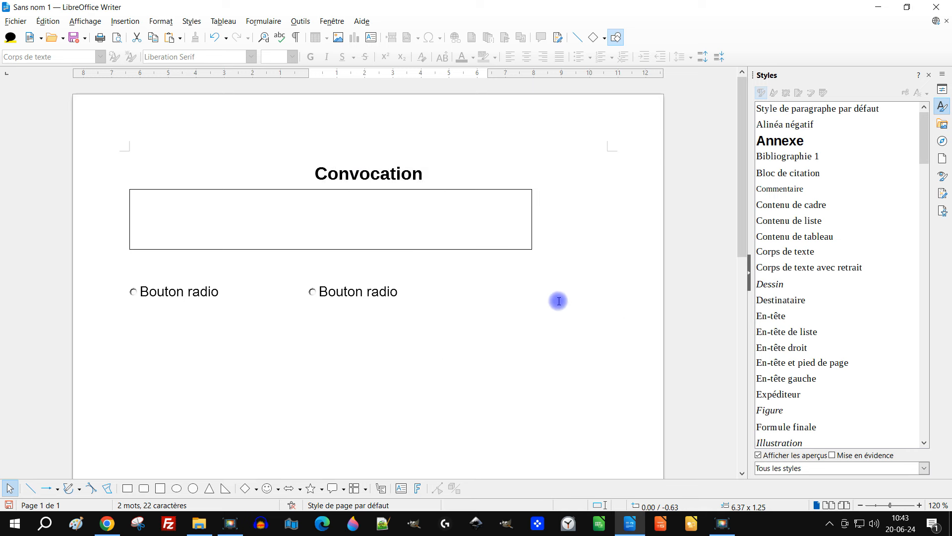
- Set the first radio button's label to "9h45" in its control properties
right_click(149, 292)
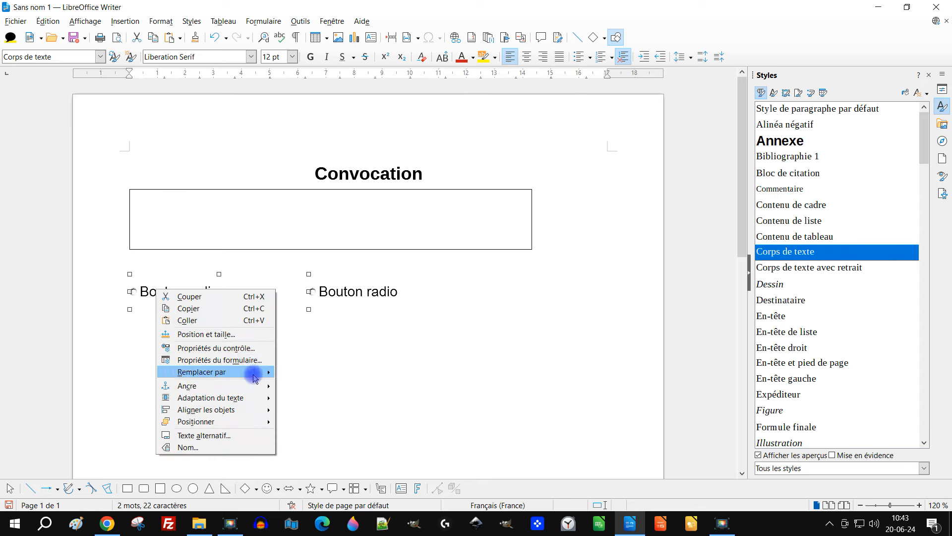
left_click(248, 348)
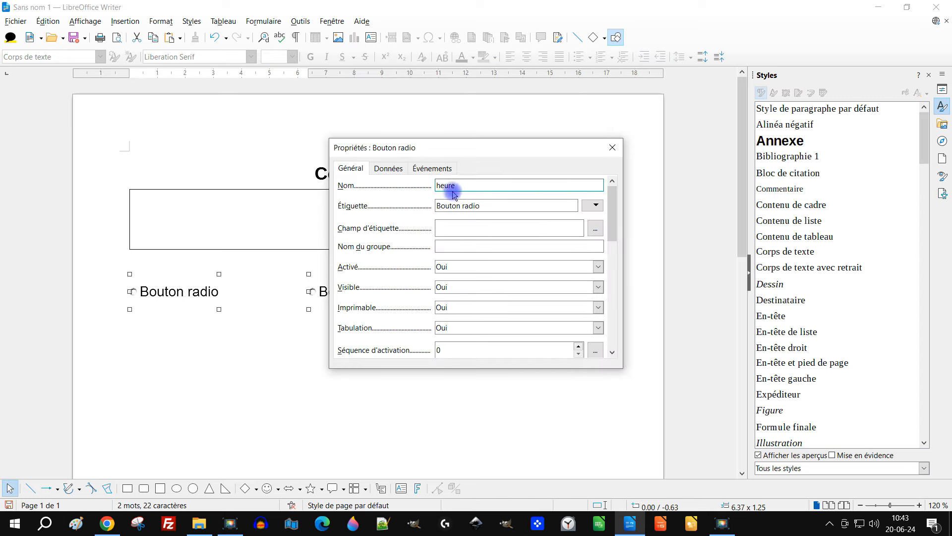
left_click_drag(494, 207, 402, 210)
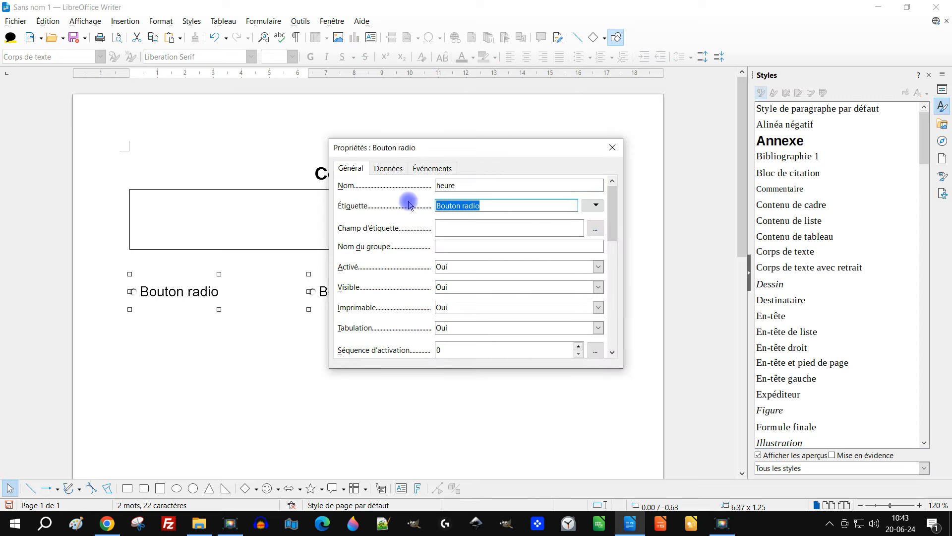
type("9h45")
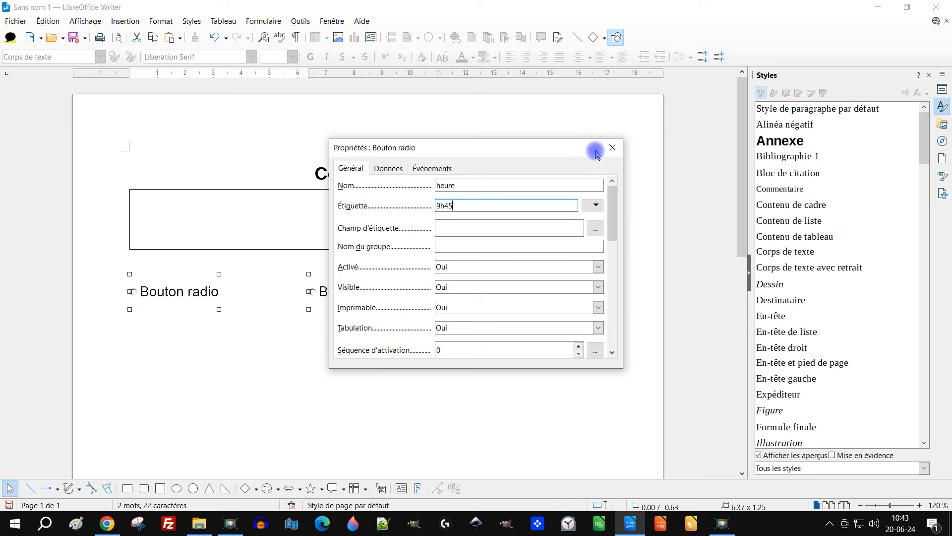
left_click(612, 147)
- Set the second radio button's label to "18h" in its control properties
right_click(402, 296)
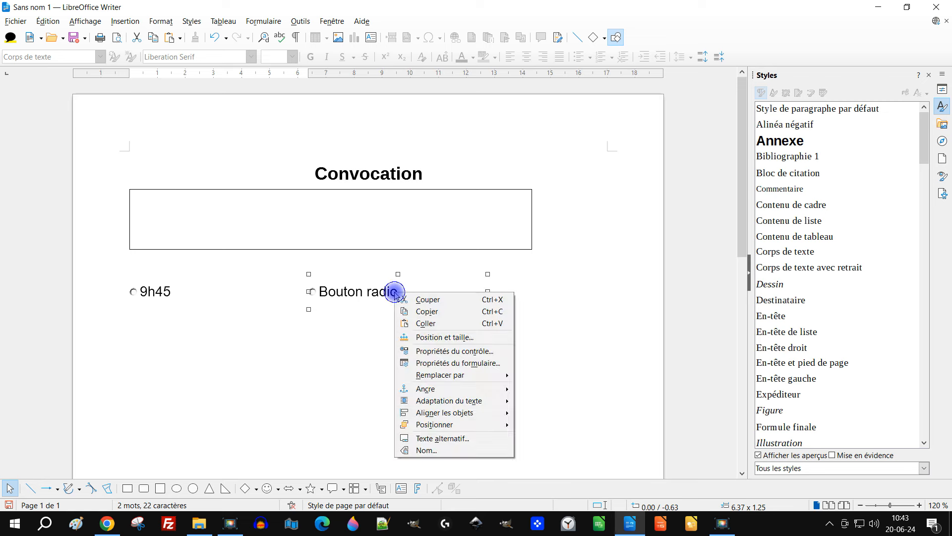
left_click(491, 351)
left_click_drag(491, 207, 339, 207)
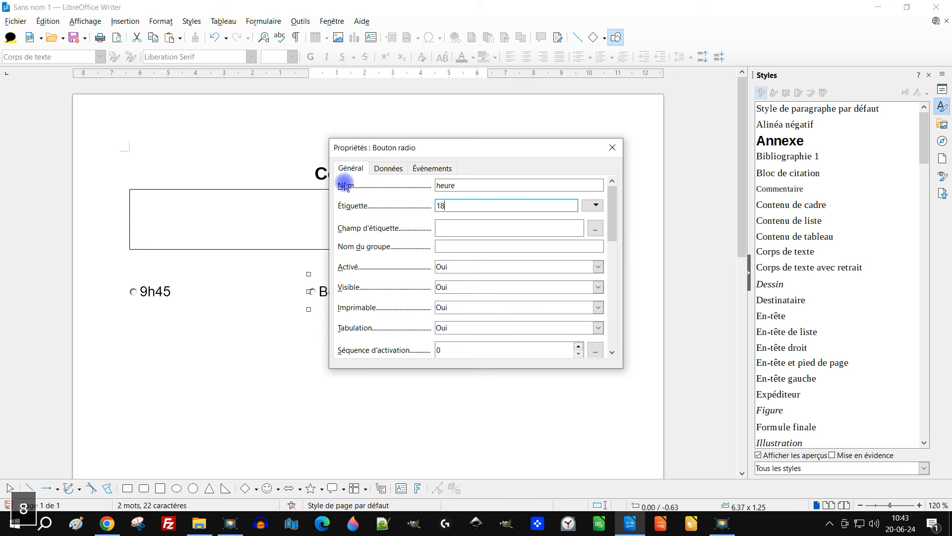
left_click(613, 147)
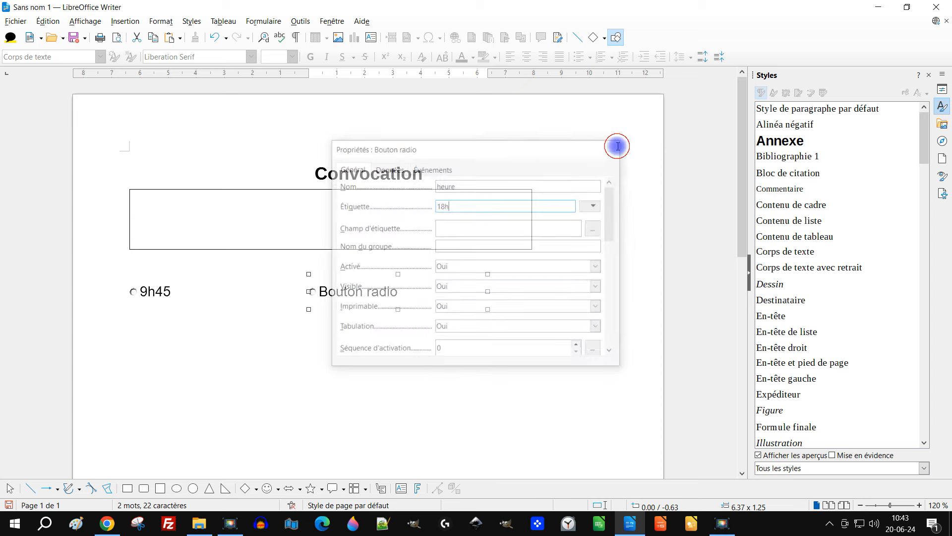
- Add a new paragraph after the radio buttons and draw a list box about 9.4 by 1.7 cm there, dismissing its wizard
left_click(562, 291)
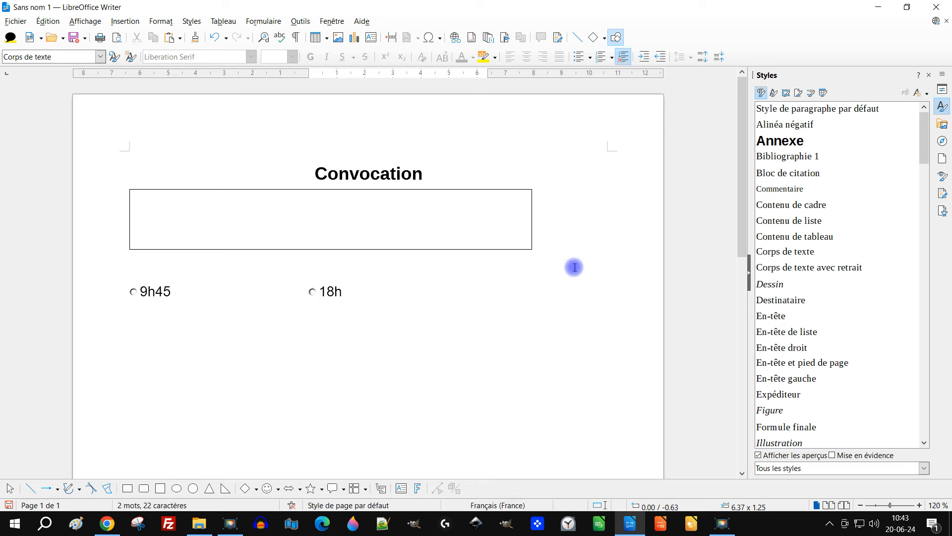
key("Return")
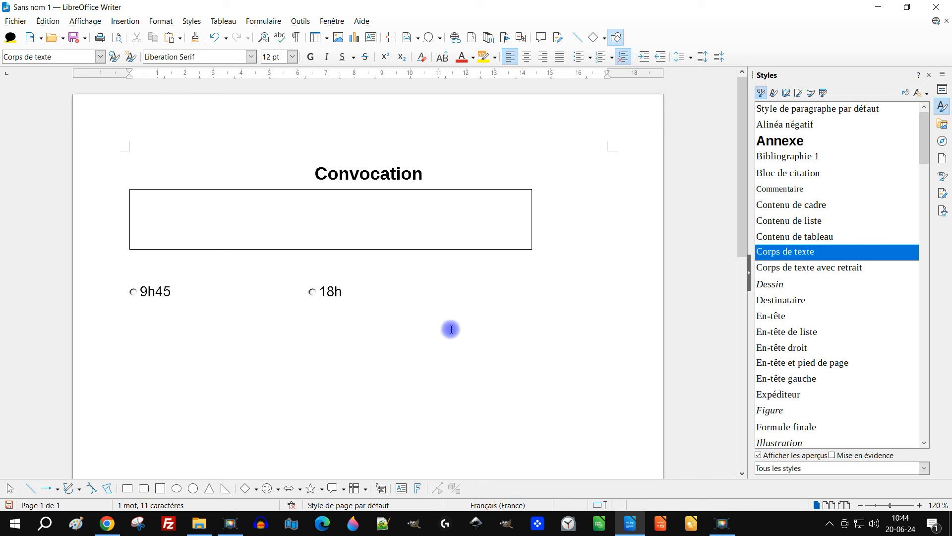
left_click(527, 288)
key("Return")
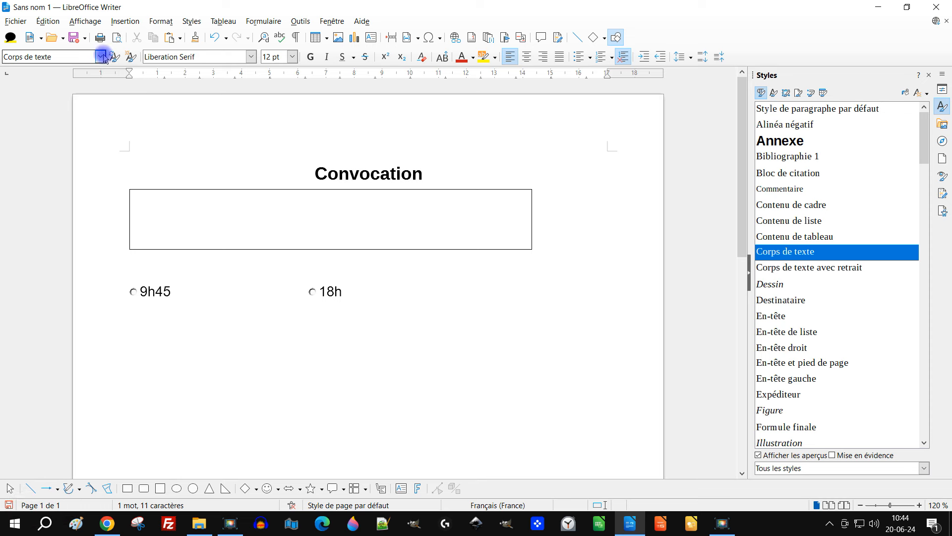
left_click(262, 20)
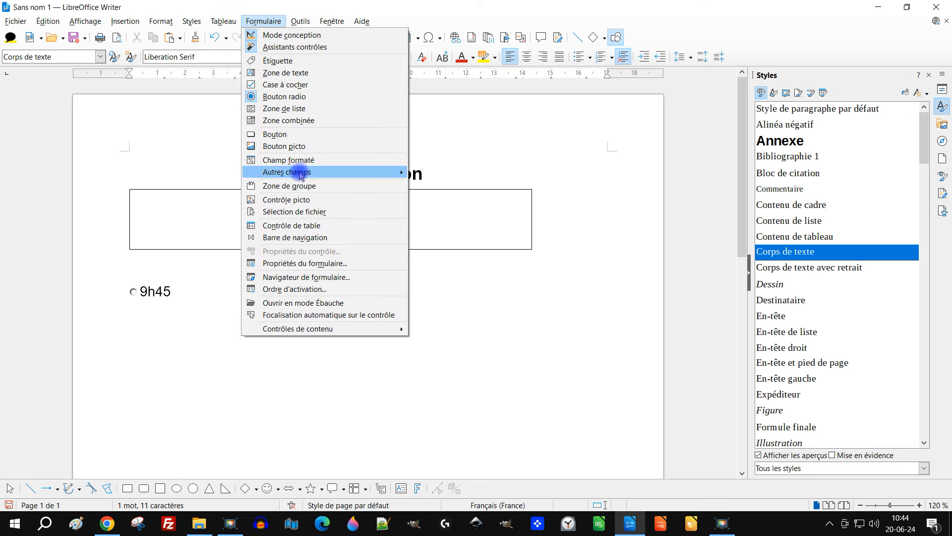
left_click(358, 110)
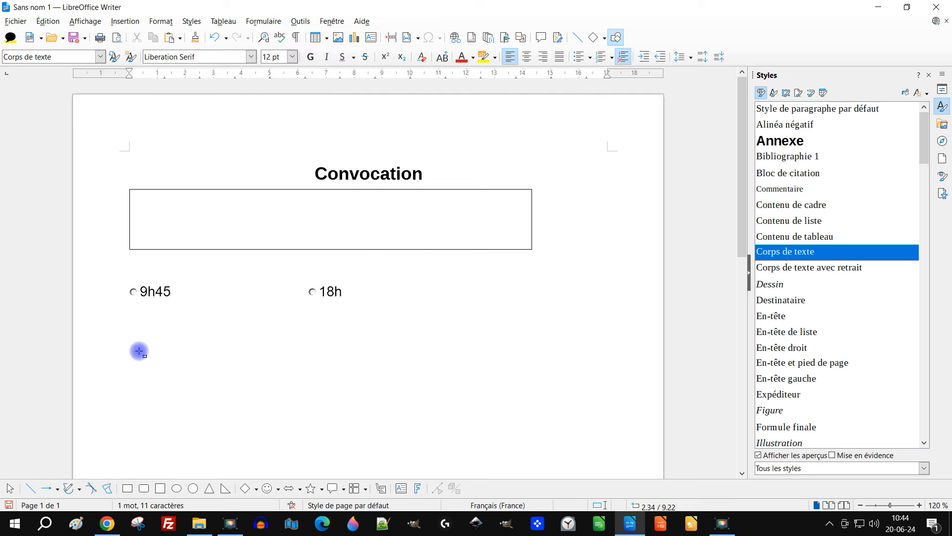
left_click_drag(137, 337, 400, 383)
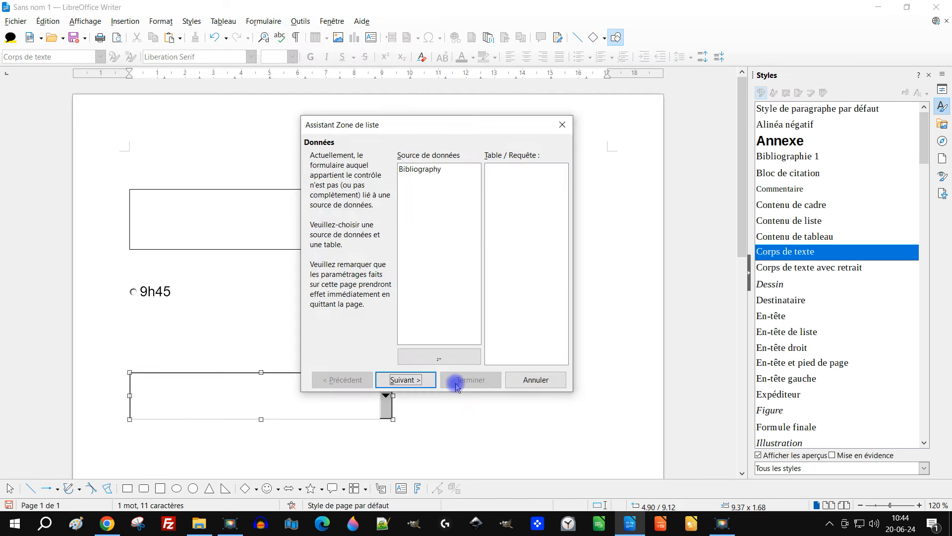
left_click(534, 379)
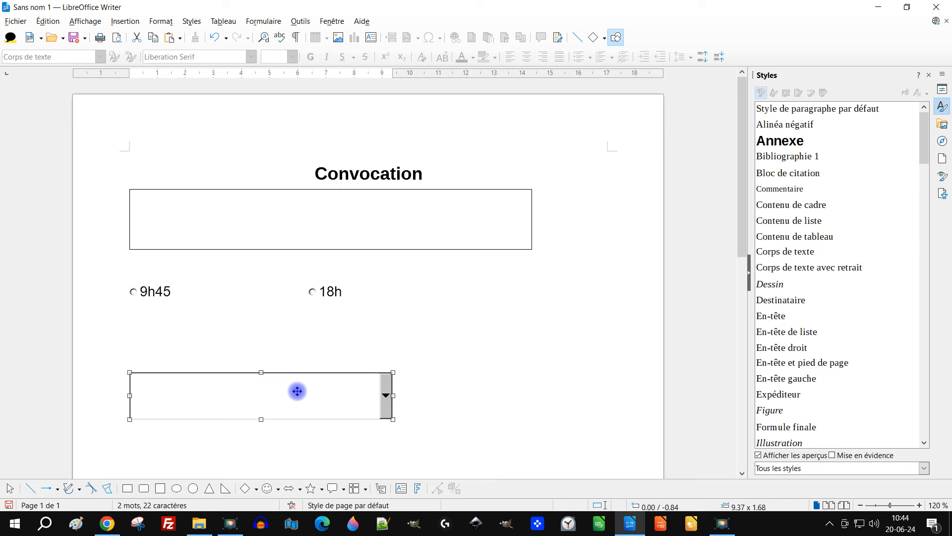
- Set the list box's font to Arial at 14 pt in its control properties
right_click(297, 392)
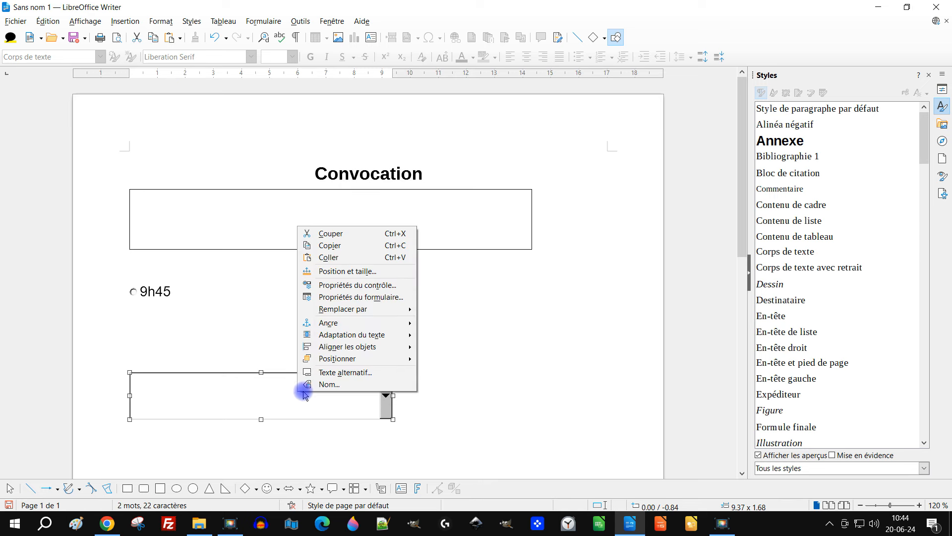
left_click(376, 281)
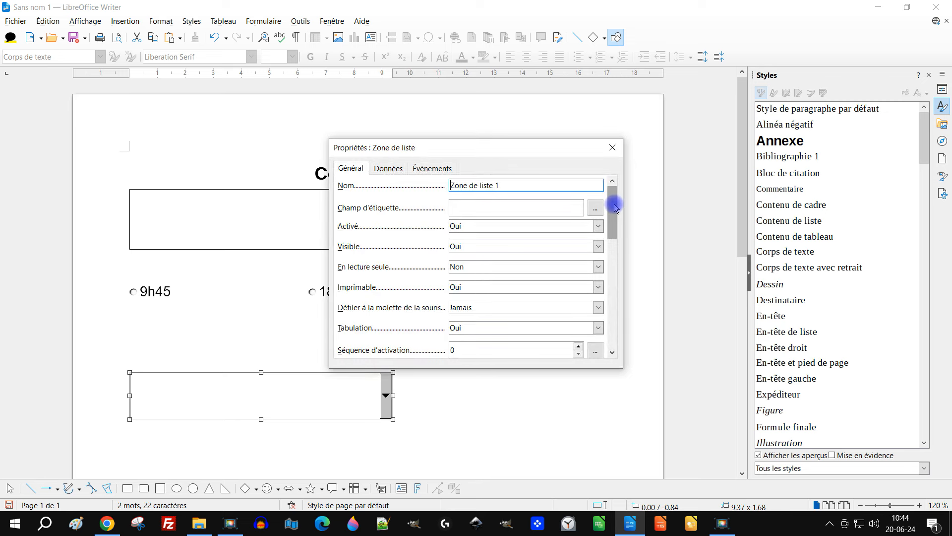
left_click_drag(618, 209, 618, 263)
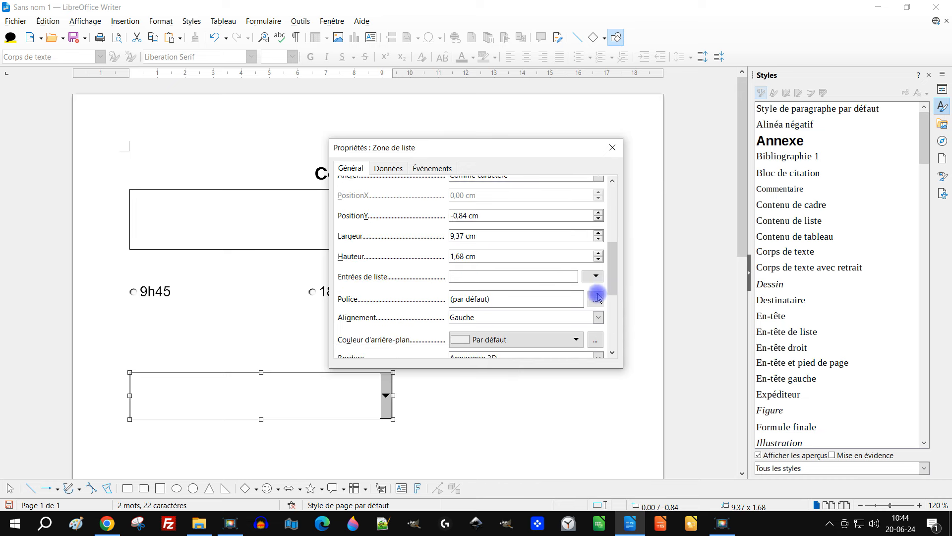
left_click_drag(629, 271, 629, 226)
left_click(427, 267)
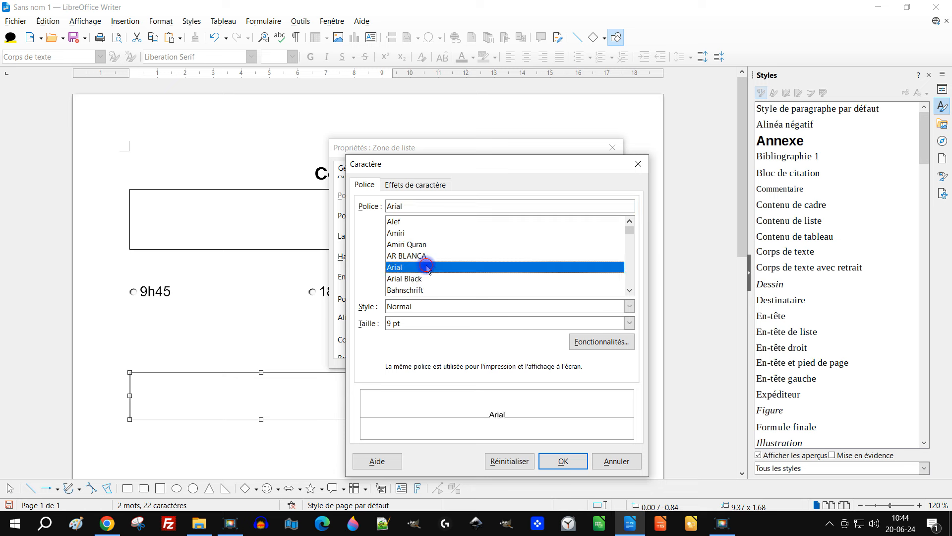
left_click(630, 323)
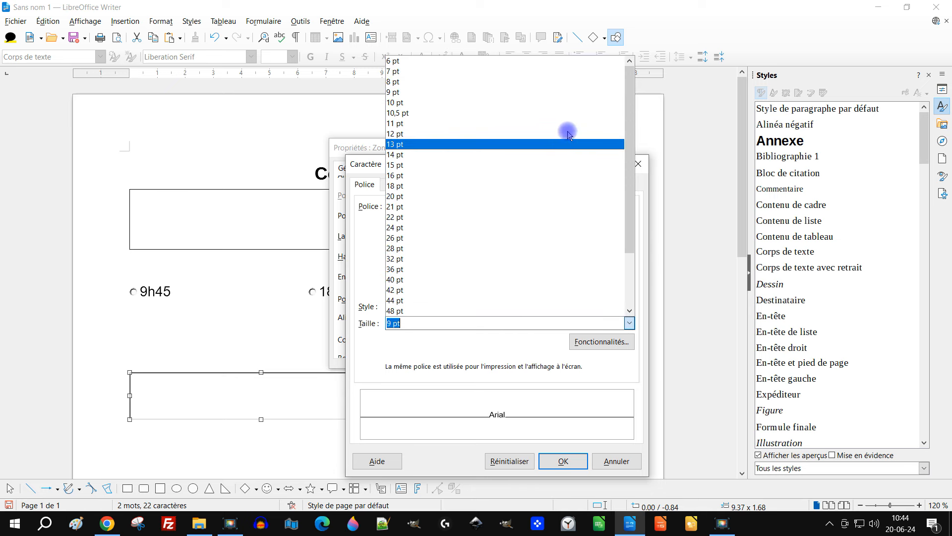
left_click(546, 155)
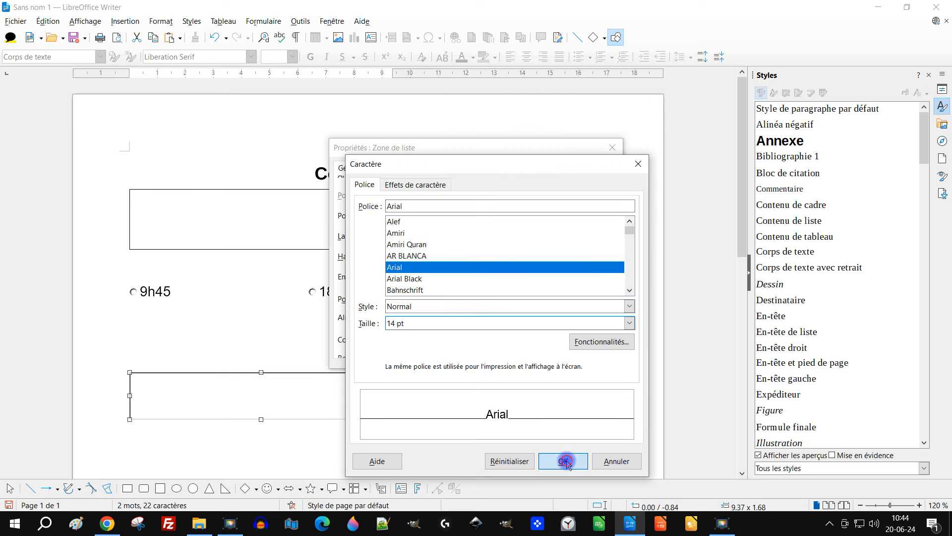
left_click(564, 461)
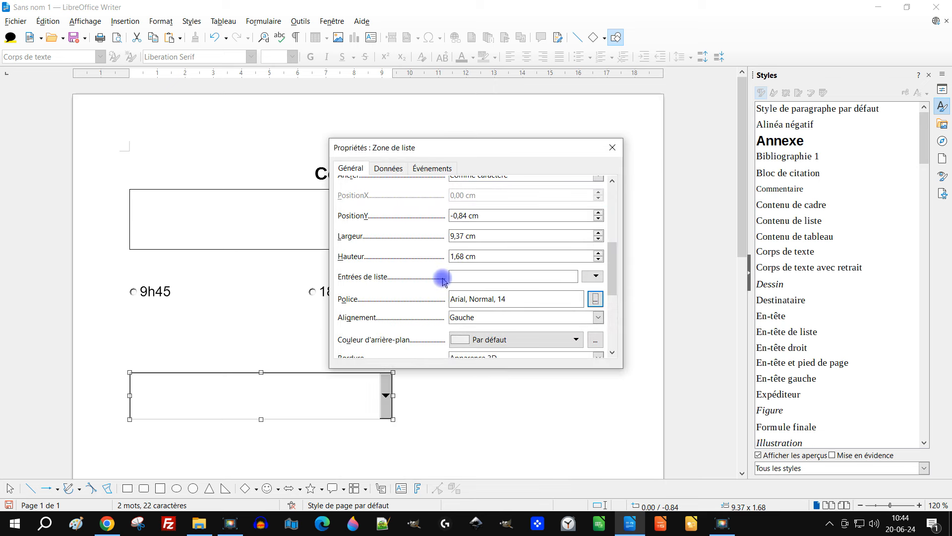
- Enter "9h45" and "18h" on separate lines as the list box's entries
left_click(592, 277)
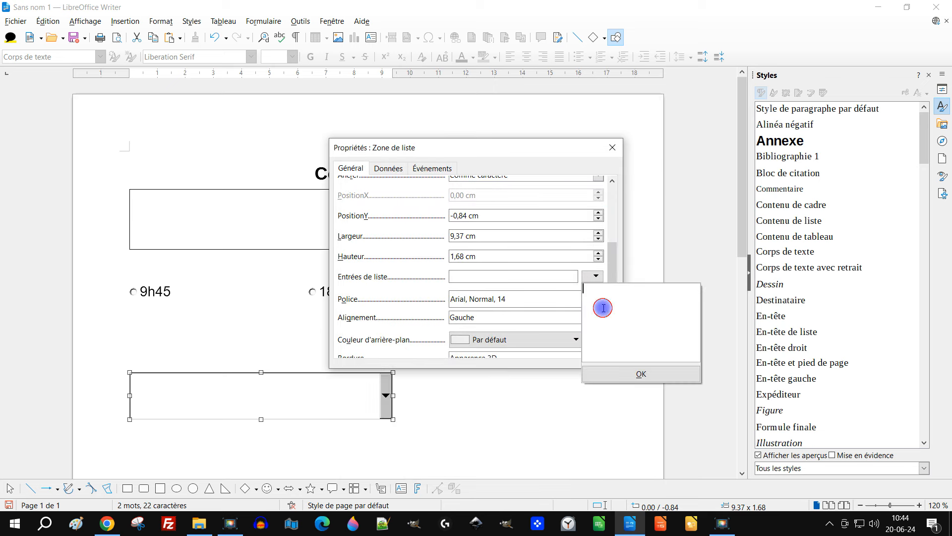
type("9h4")
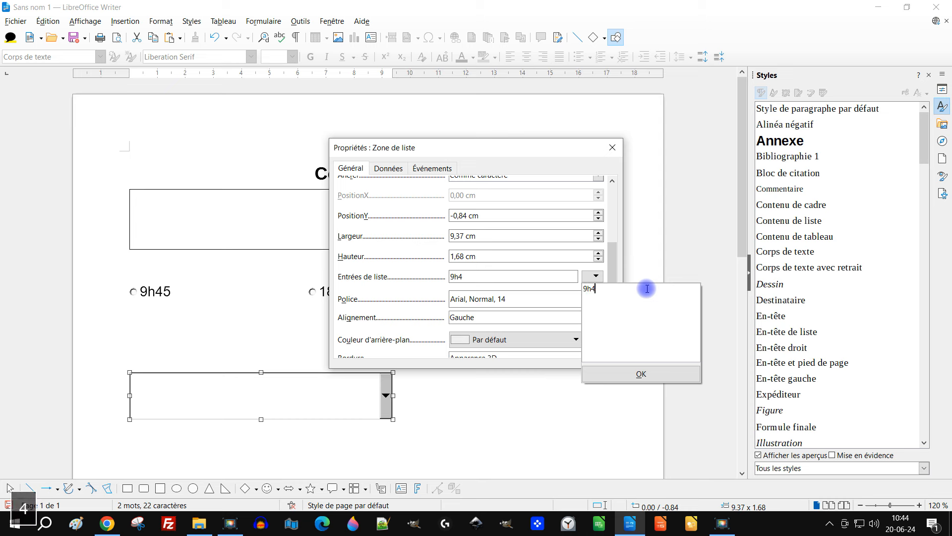
type("5")
key("Return")
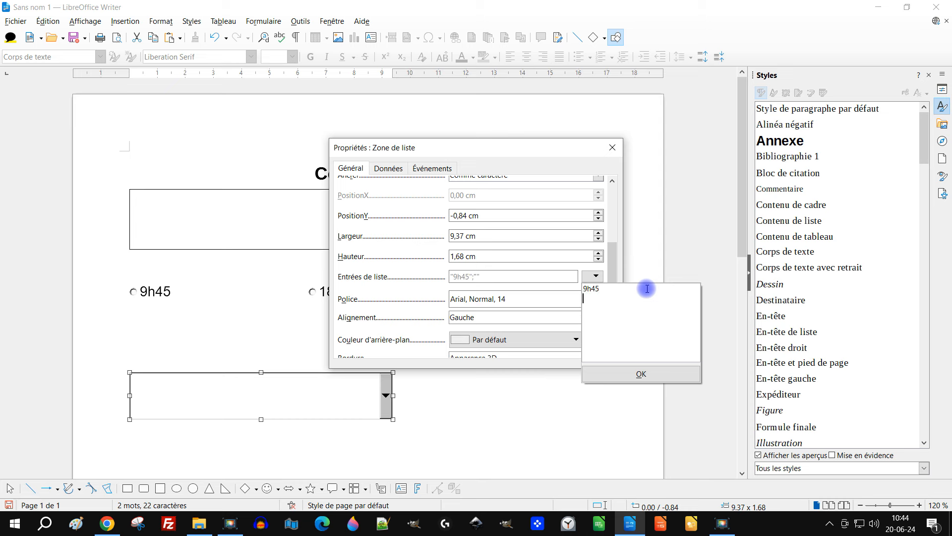
type("18")
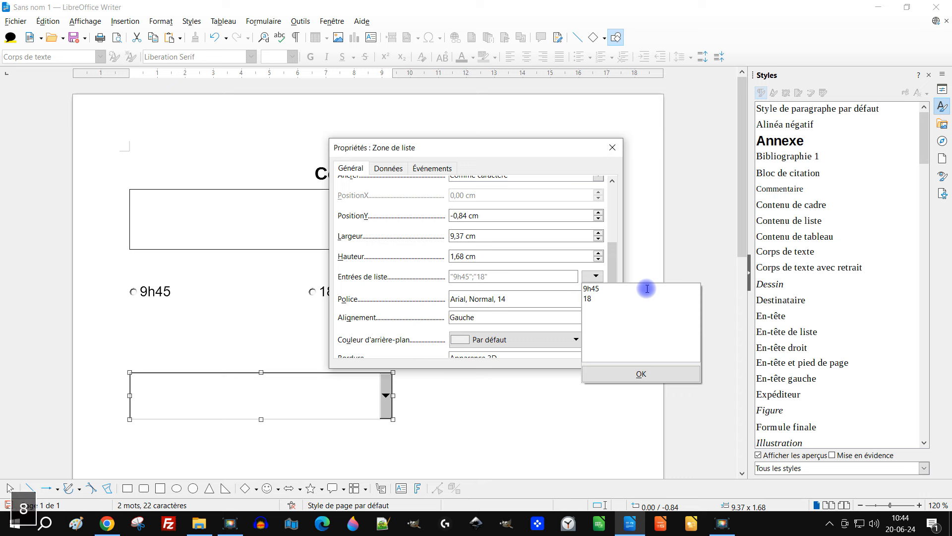
left_click_drag(522, 149, 611, 147)
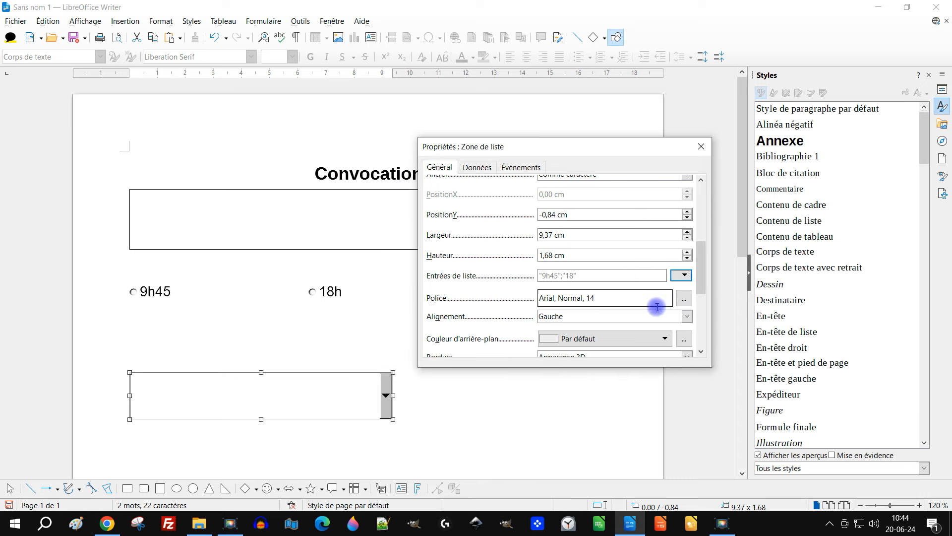
left_click(685, 277)
type("h")
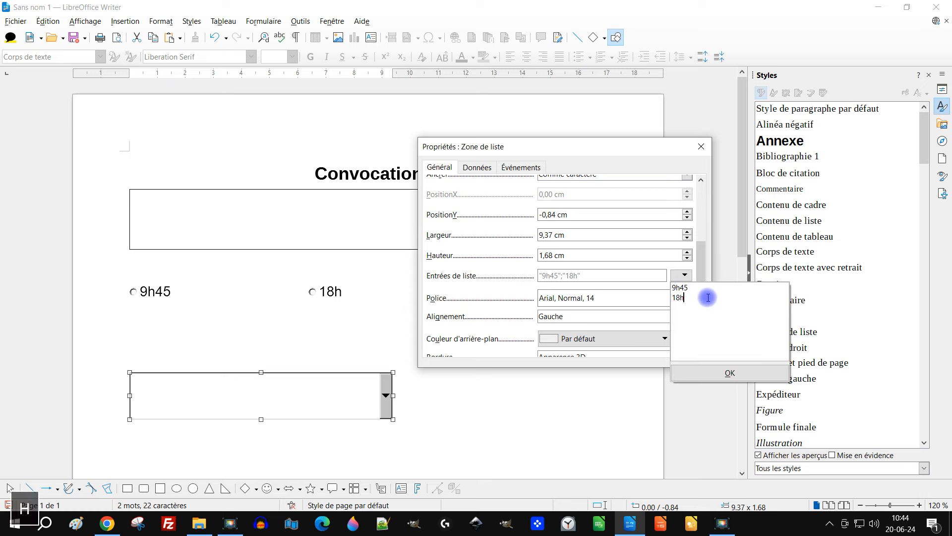
- Confirm the list box's entries and close its control properties
left_click(710, 369)
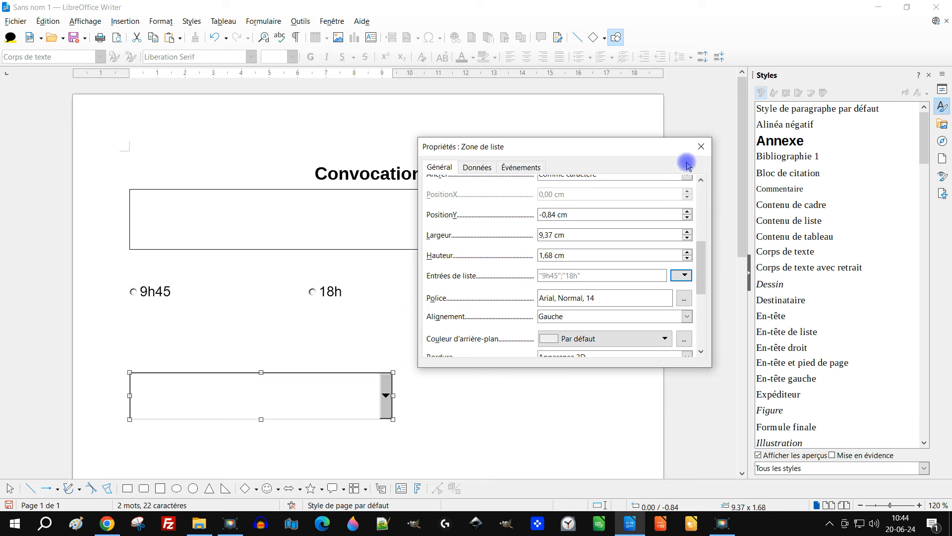
left_click(701, 146)
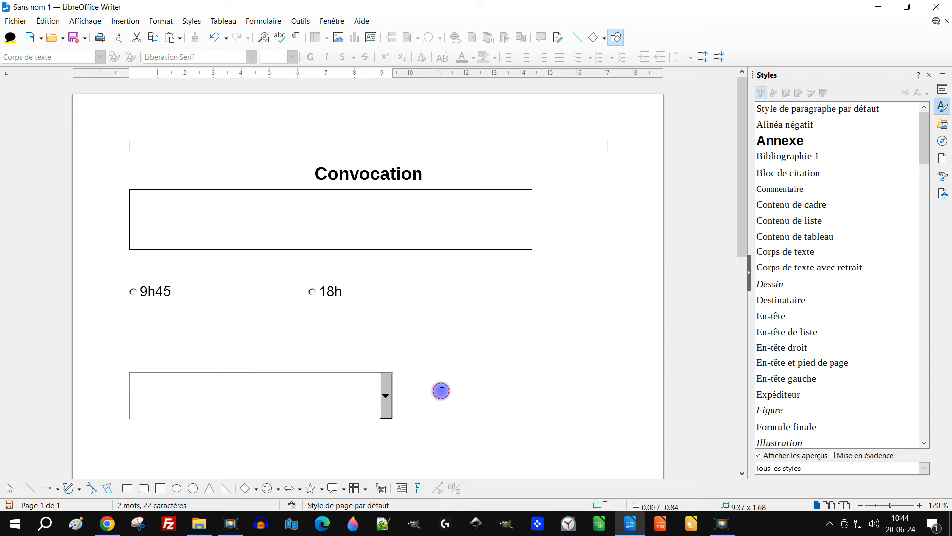
- Show the formatting marks and delete the empty paragraph between the radio buttons and the list box
left_click(361, 389)
left_click_drag(341, 401, 343, 365)
left_click(438, 348)
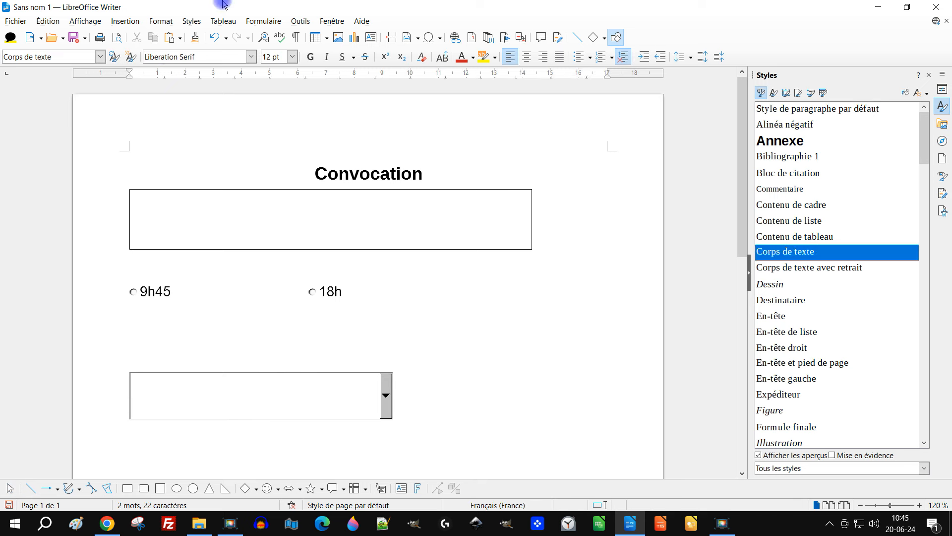
left_click(296, 37)
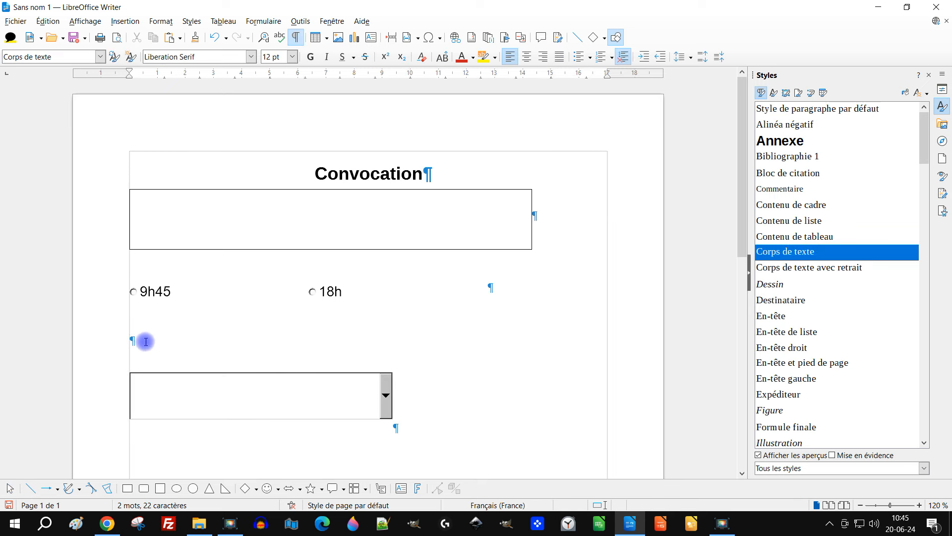
key("Delete")
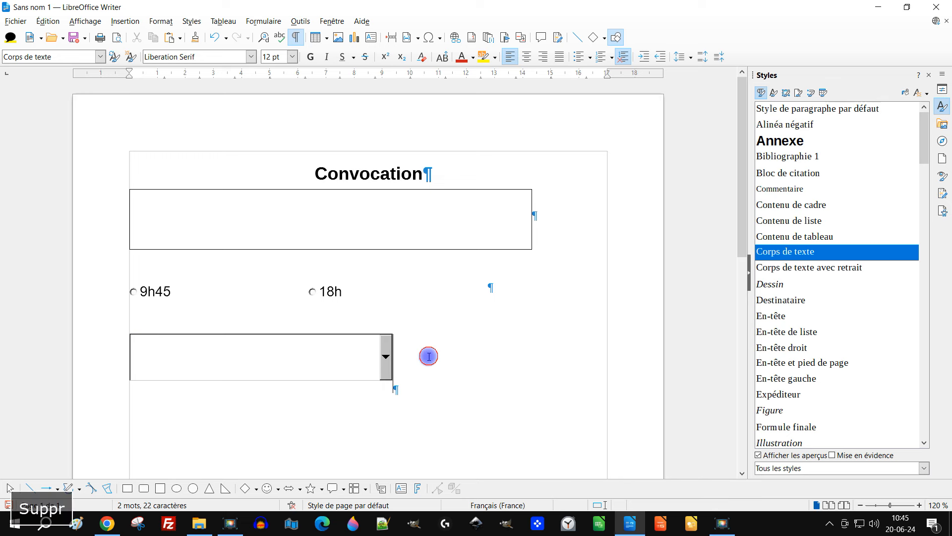
- Add a new paragraph below the list box and draw a date field about 8.9 by 1.6 cm there
key("Return")
scroll(415, 315, "down", 3)
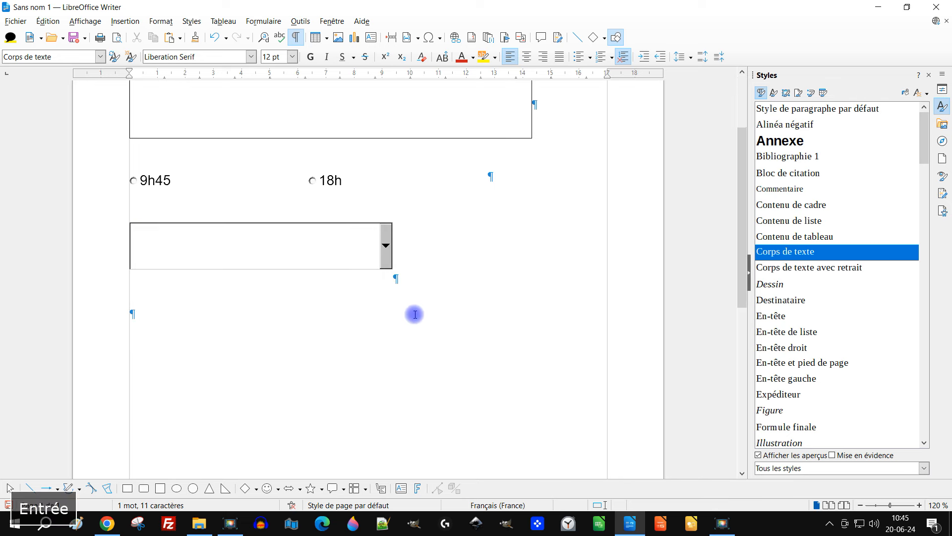
left_click(252, 22)
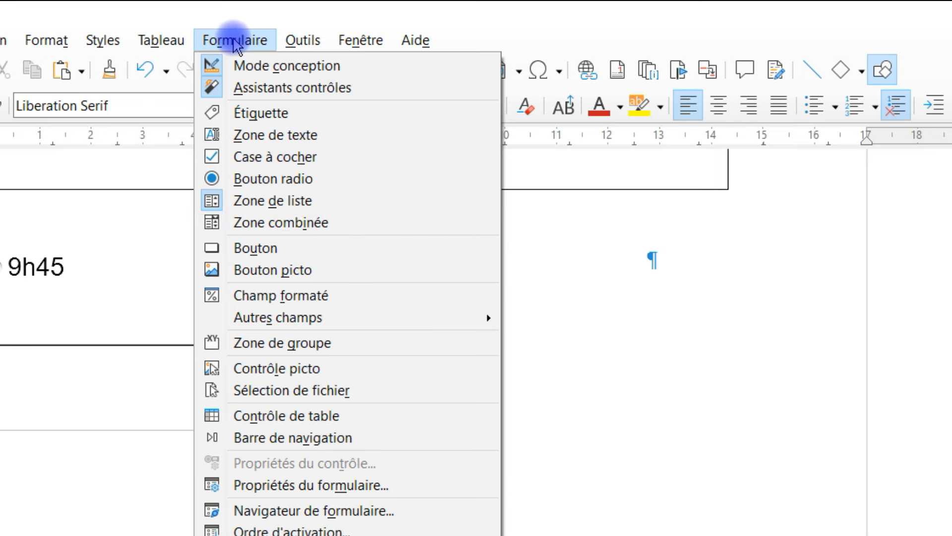
mouse_move(362, 328)
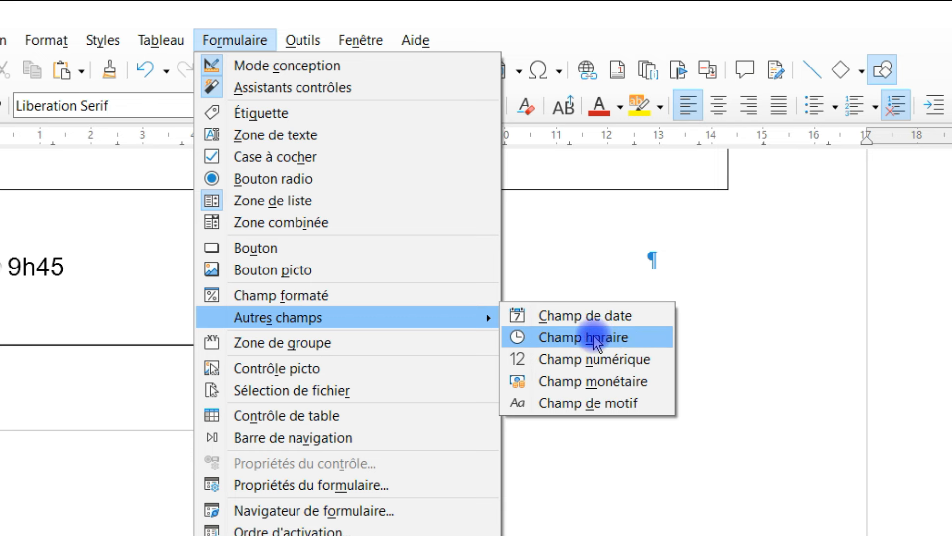
left_click(629, 321)
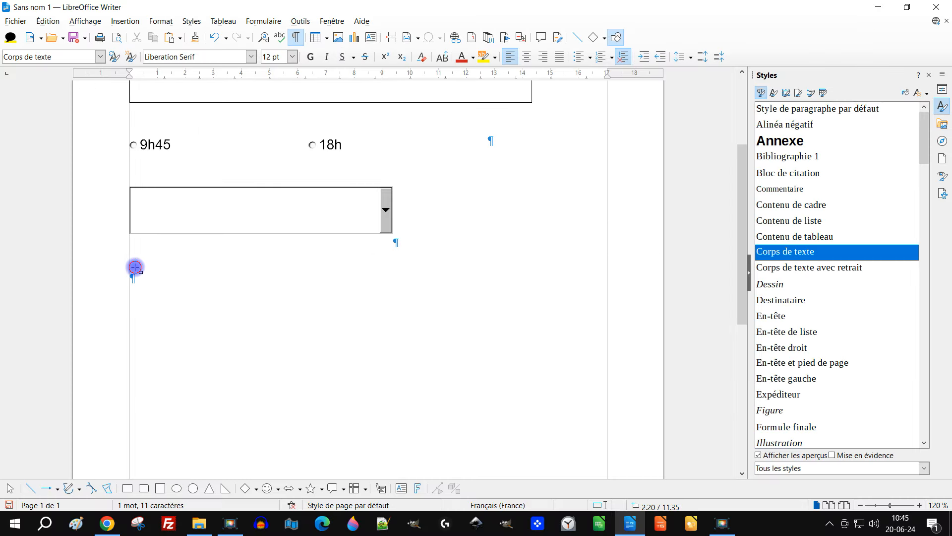
left_click_drag(368, 322, 380, 315)
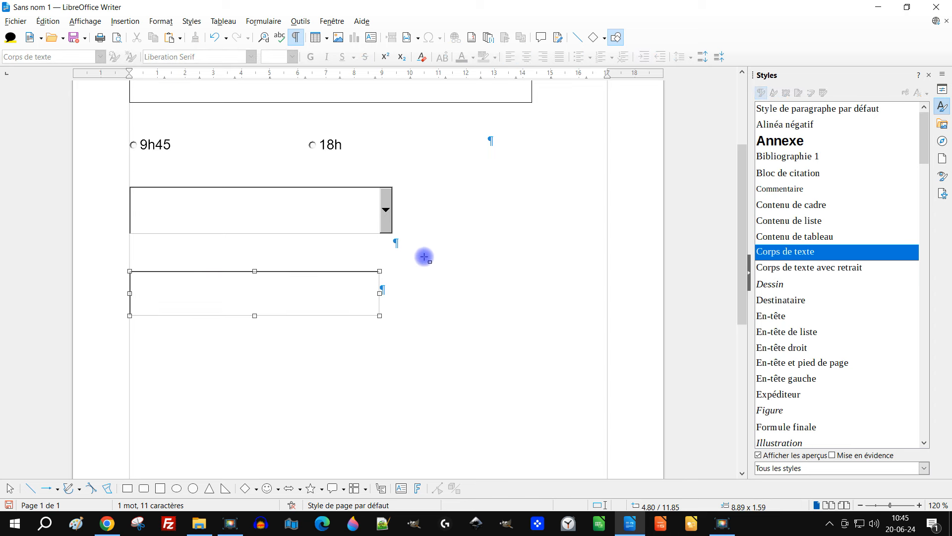
- Set the date field's font to Arial at 14 pt in its control properties
right_click(290, 294)
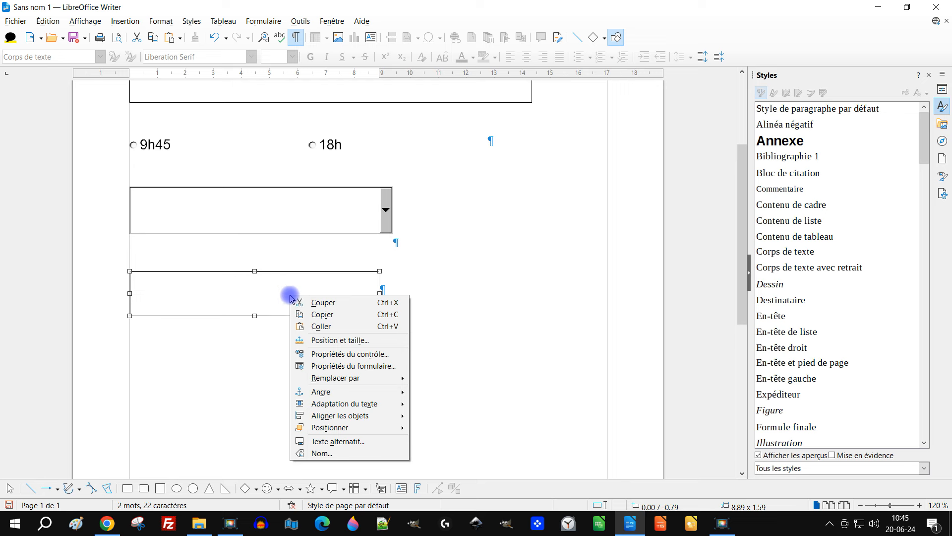
left_click(361, 355)
left_click_drag(701, 201, 701, 287)
left_click(684, 293)
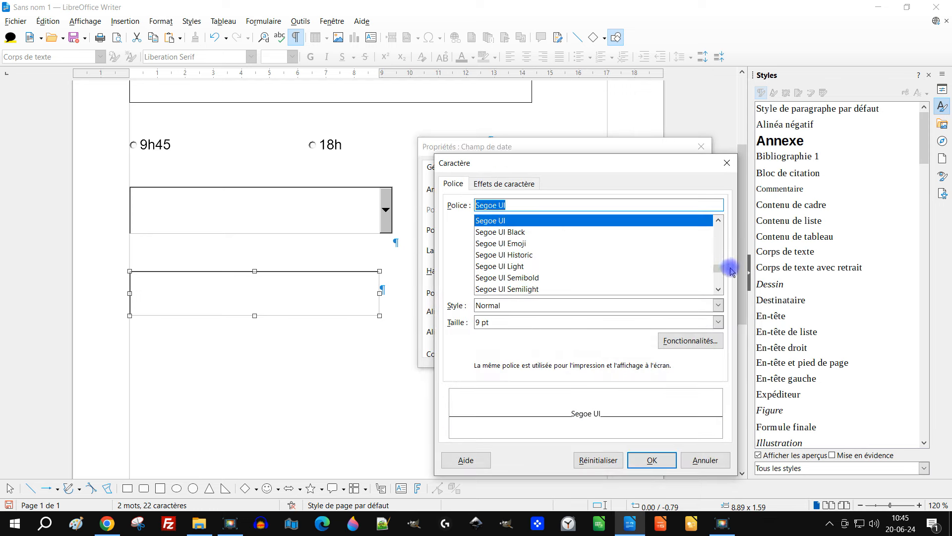
left_click_drag(720, 270, 719, 218)
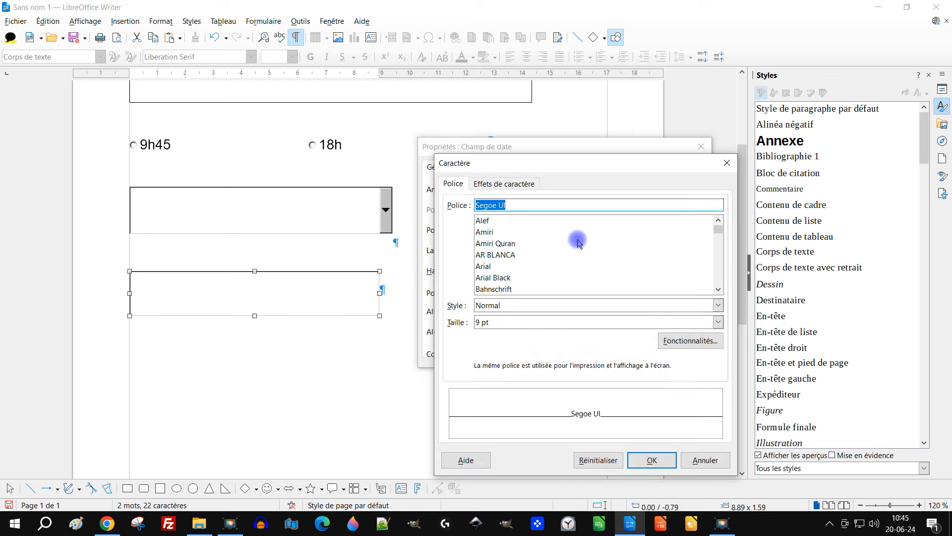
left_click(504, 270)
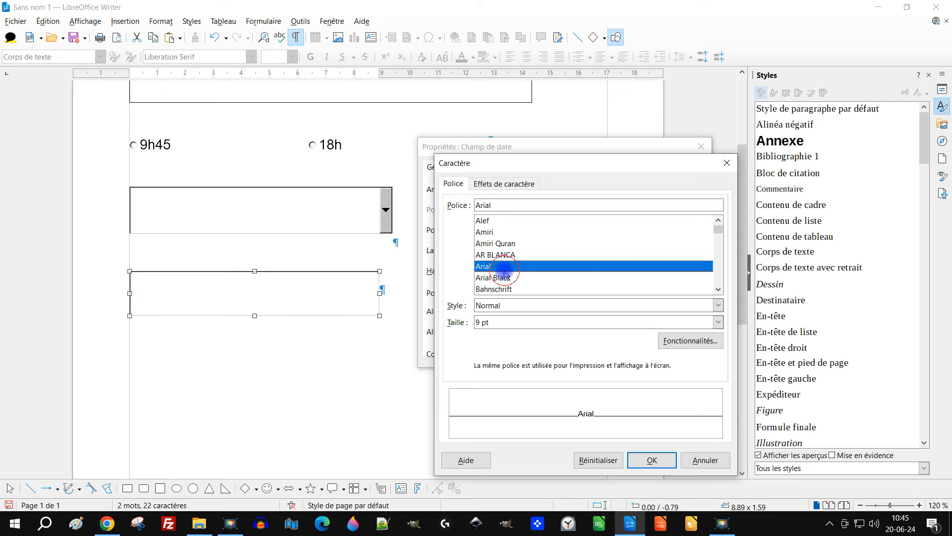
left_click(717, 321)
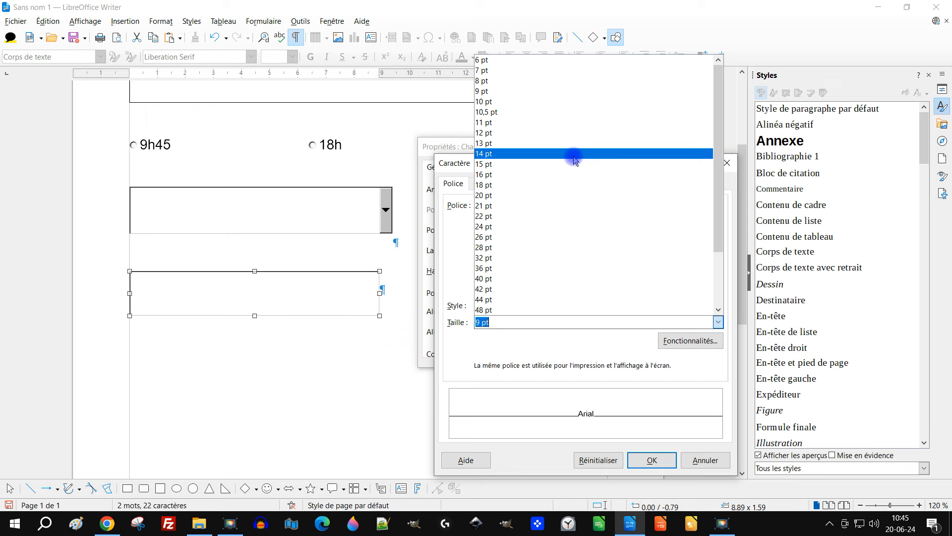
left_click(576, 154)
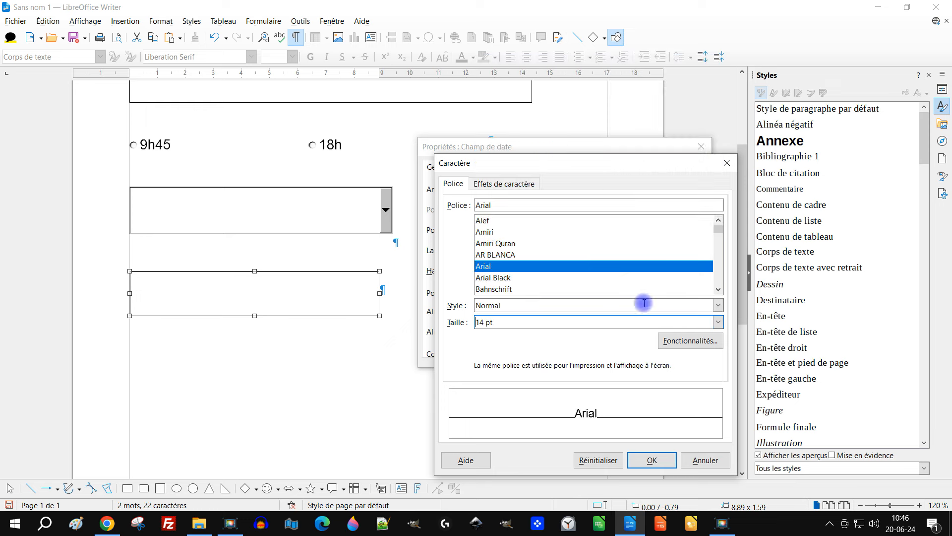
left_click(651, 461)
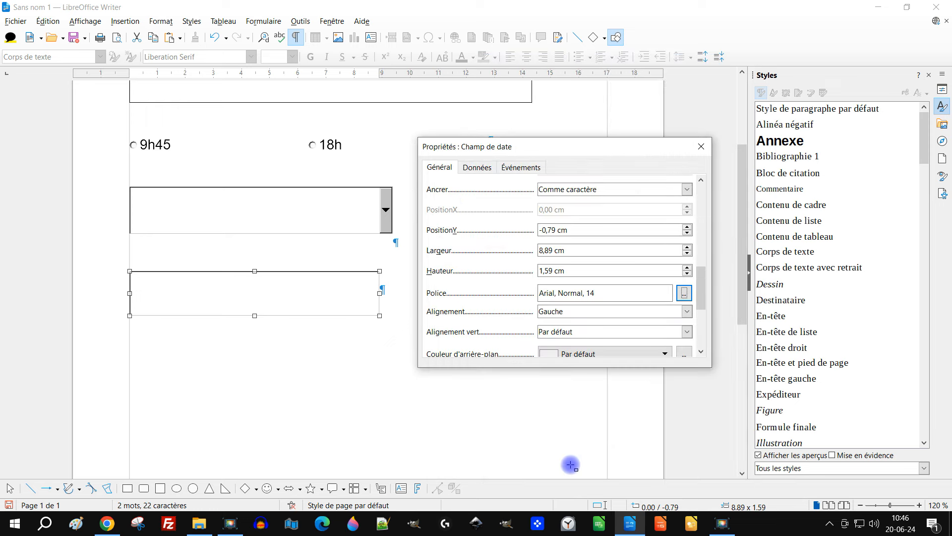
left_click_drag(701, 300, 703, 242)
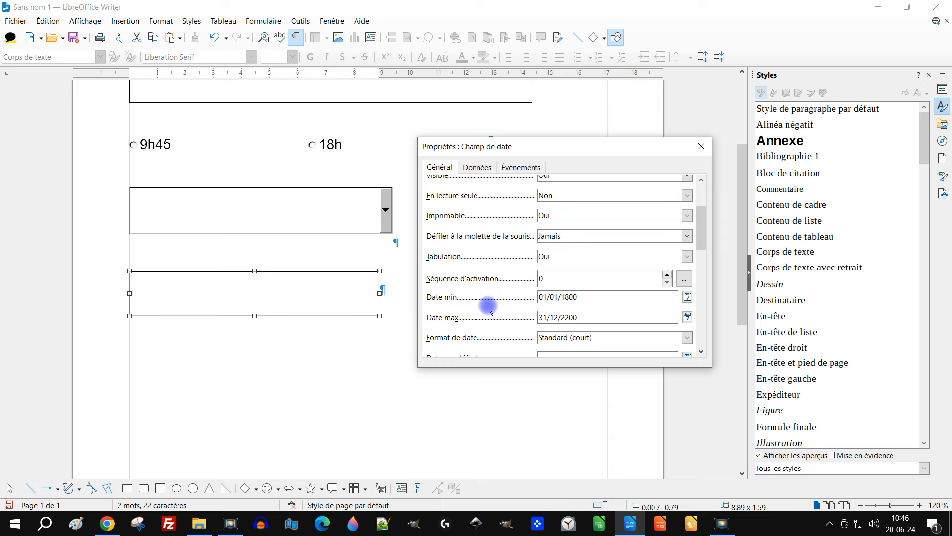
left_click(589, 297)
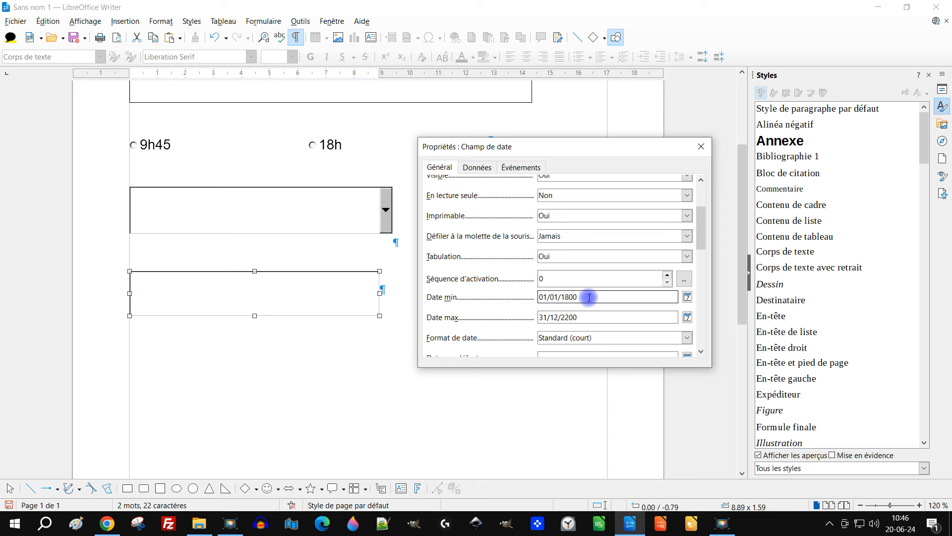
left_click(687, 297)
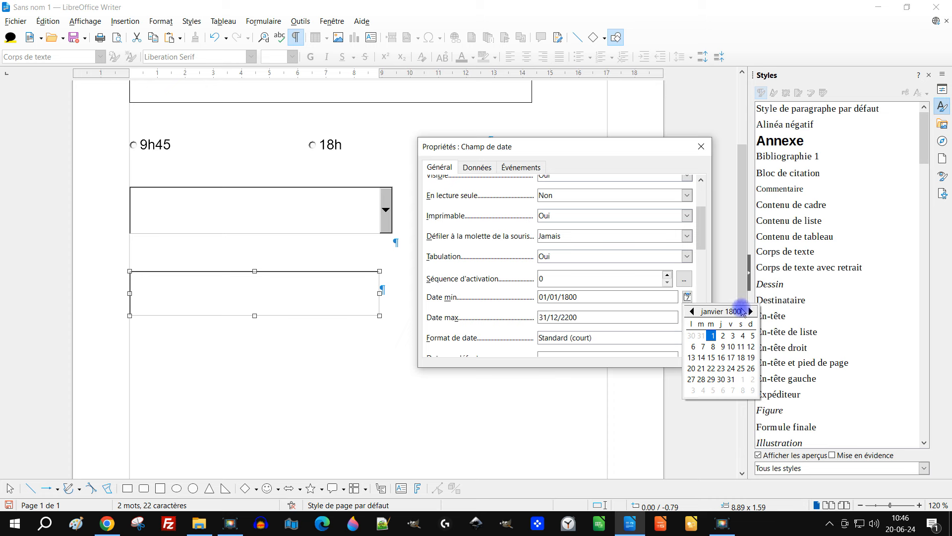
left_click(750, 311)
left_click(750, 311)
left_click(750, 311)
left_click(750, 311)
- Set the date field's minimum date to 01/01/1999 and close its control properties
left_click(594, 299)
left_click(593, 296)
left_click(586, 296)
key("BackSpace")
key("BackSpace")
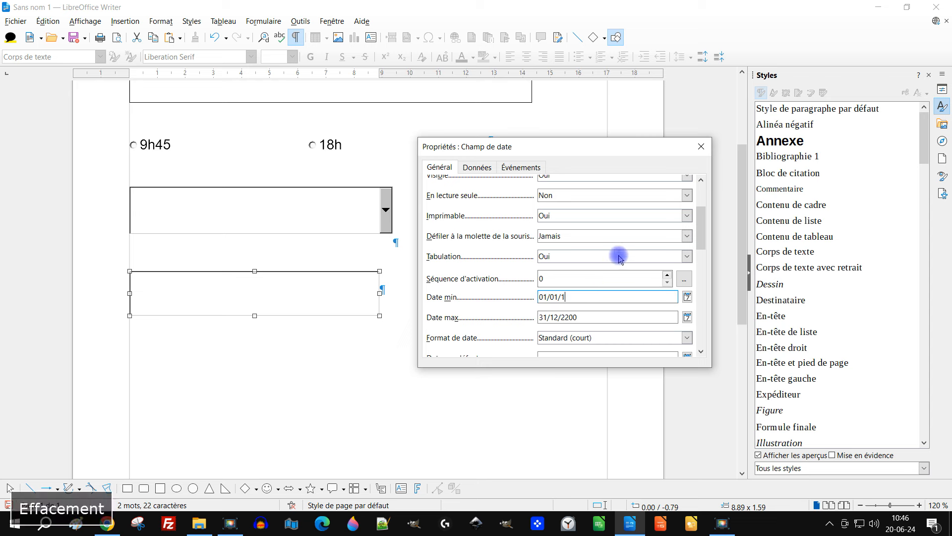
type("999")
left_click(582, 318)
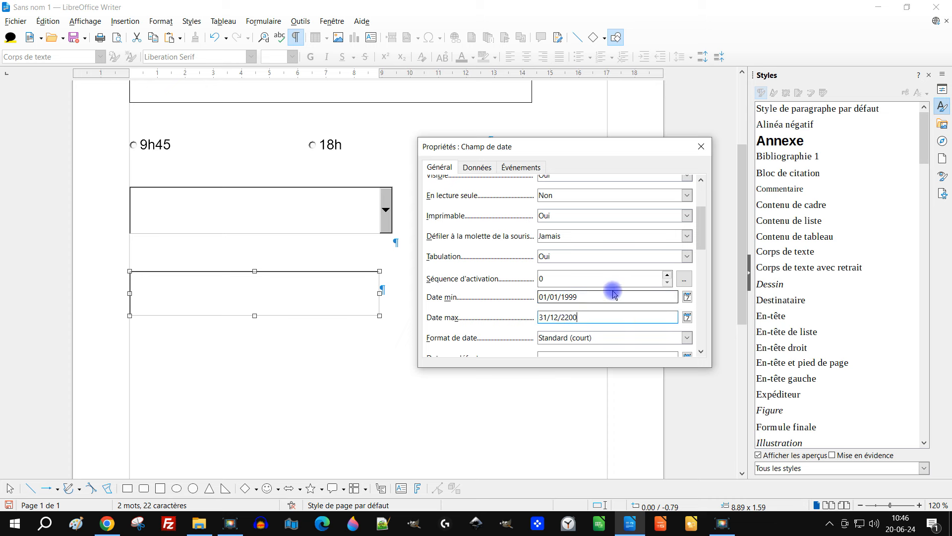
left_click(701, 147)
left_click(448, 296)
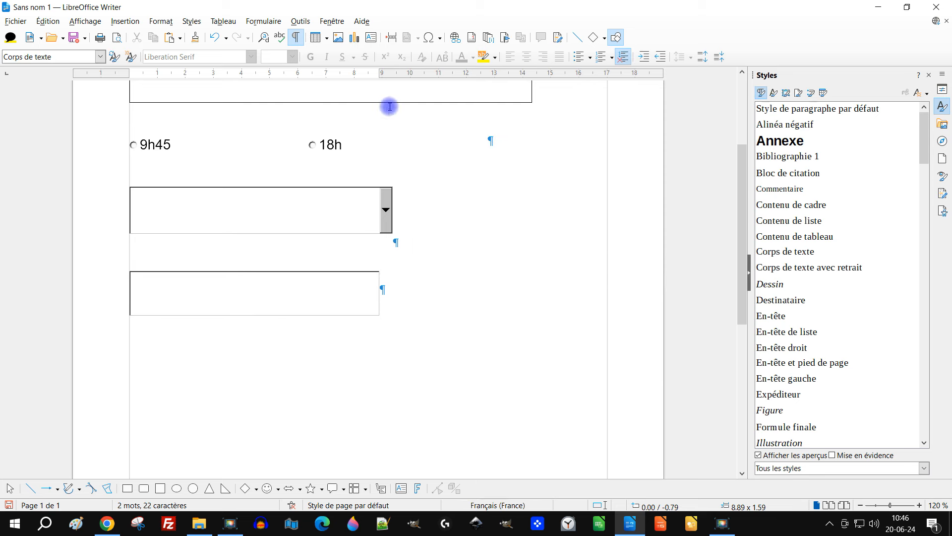
- Center the paragraph that contains the text box beneath the Convocation title
scroll(432, 260, "up", 5)
scroll(401, 272, "down", 2)
scroll(425, 306, "up", 2)
left_click(501, 203)
left_click(565, 212)
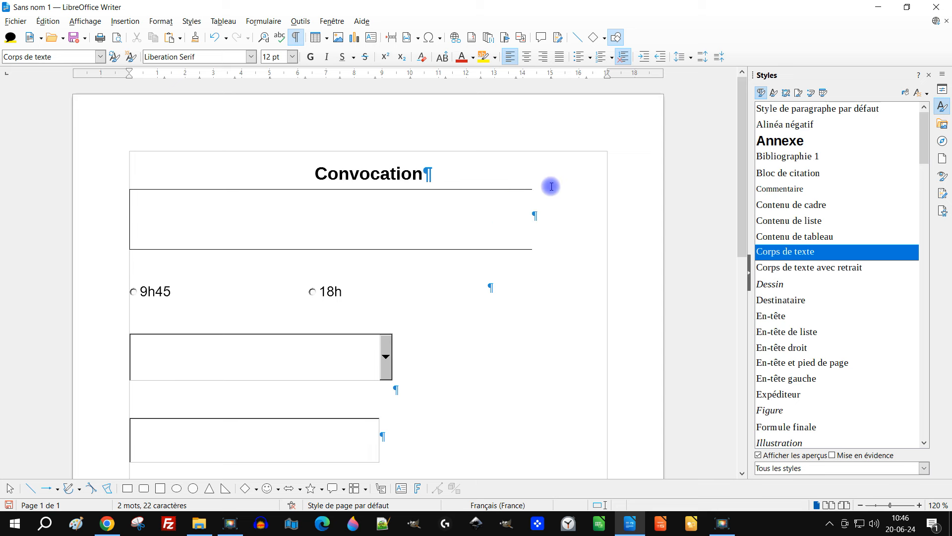
left_click(530, 56)
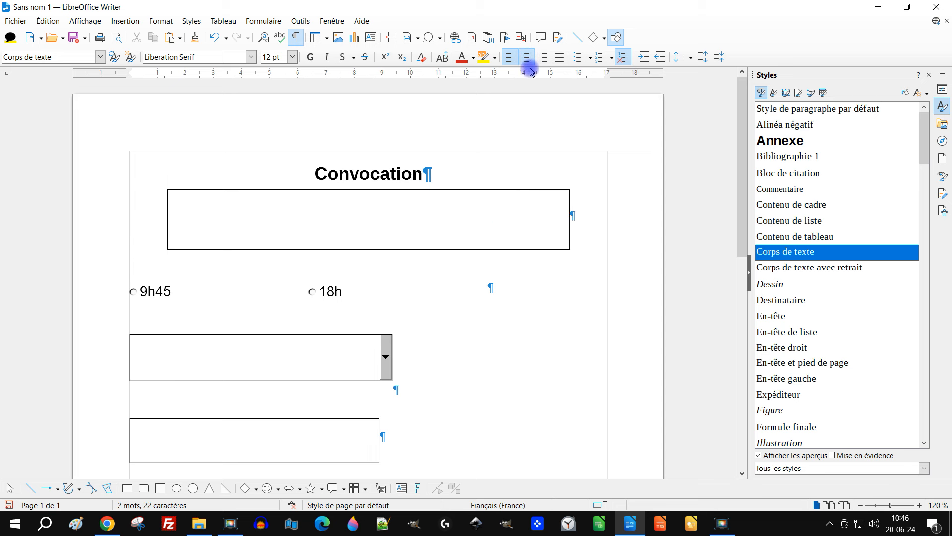
scroll(506, 311, "down", 3)
scroll(531, 245, "up", 3)
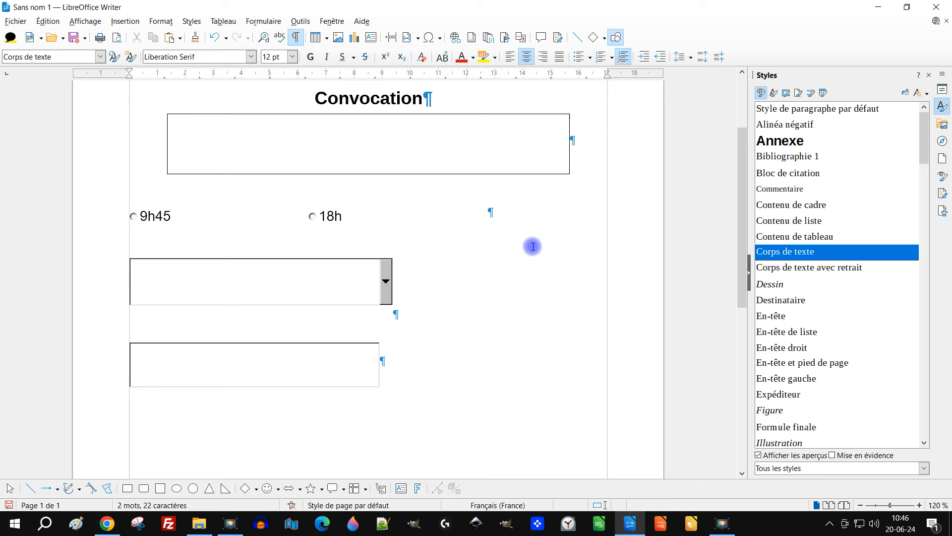
scroll(507, 283, "down", 2)
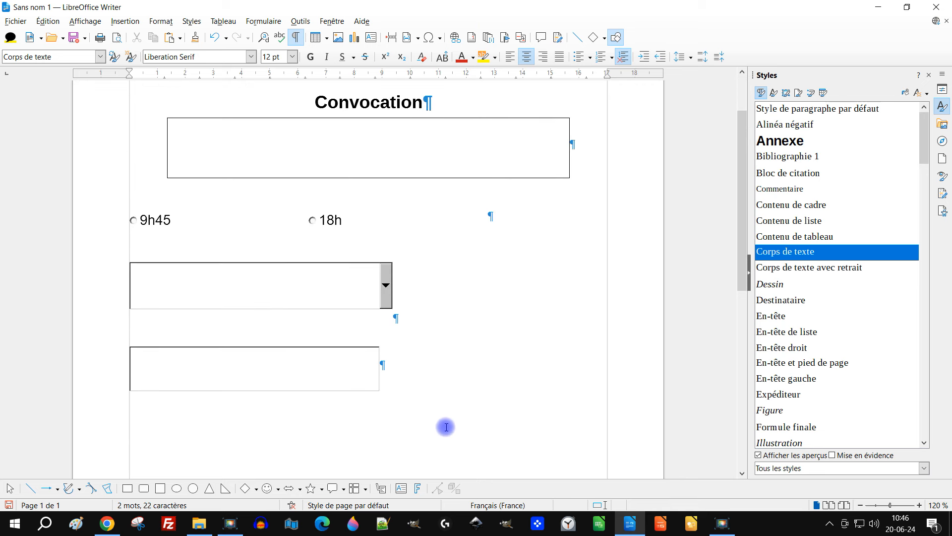
- Center the paragraphs containing the radio buttons, the list box and the date field
left_click(595, 208)
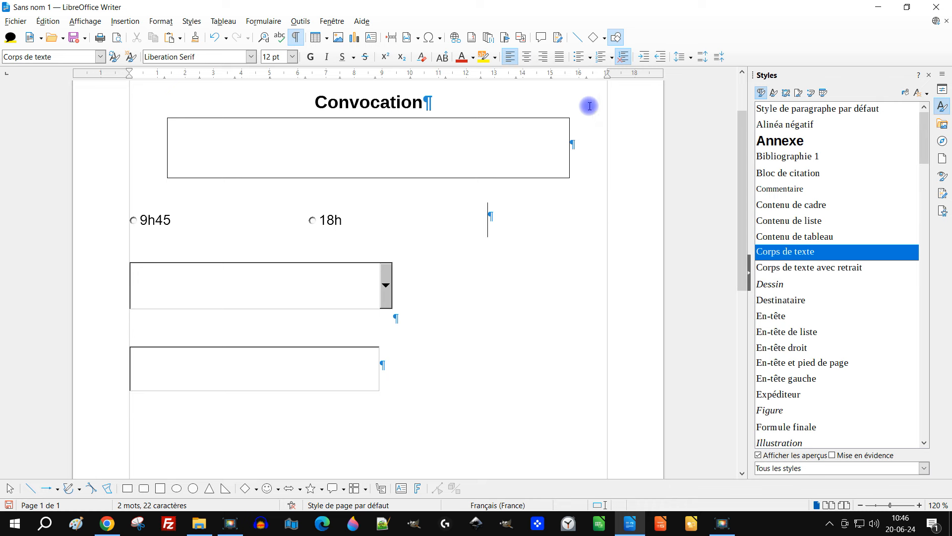
left_click(527, 58)
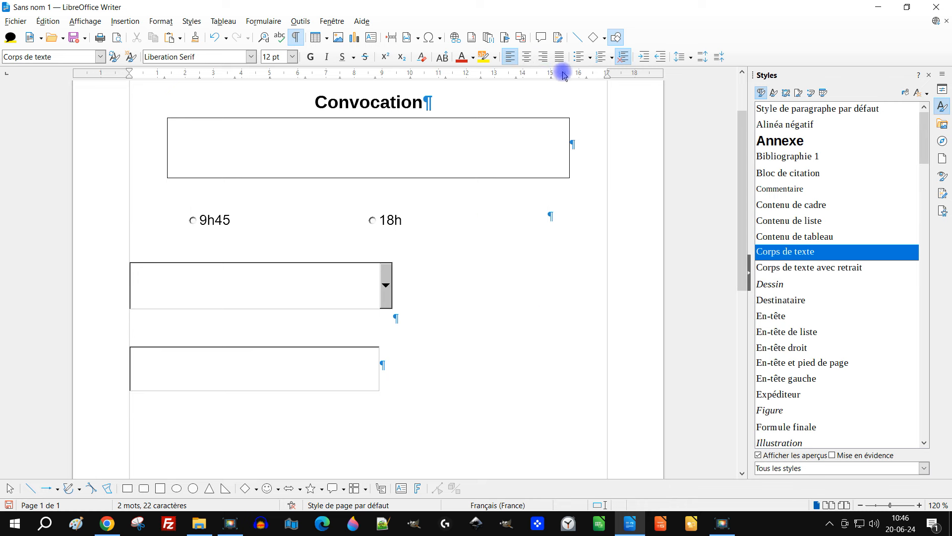
left_click(526, 62)
left_click(552, 372)
left_click(526, 57)
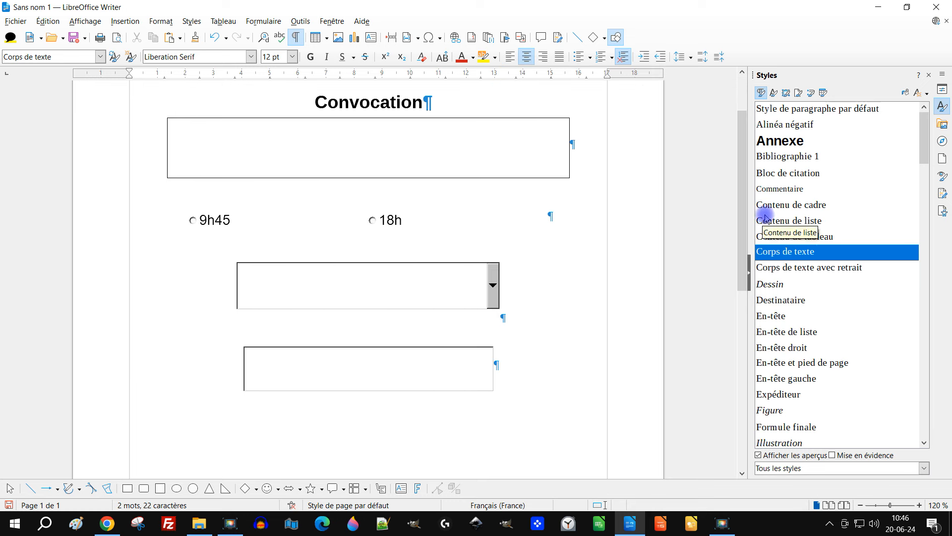
- Undo the centering of all four form control paragraphs
left_click(213, 38)
left_click(213, 39)
left_click(213, 39)
left_click(213, 39)
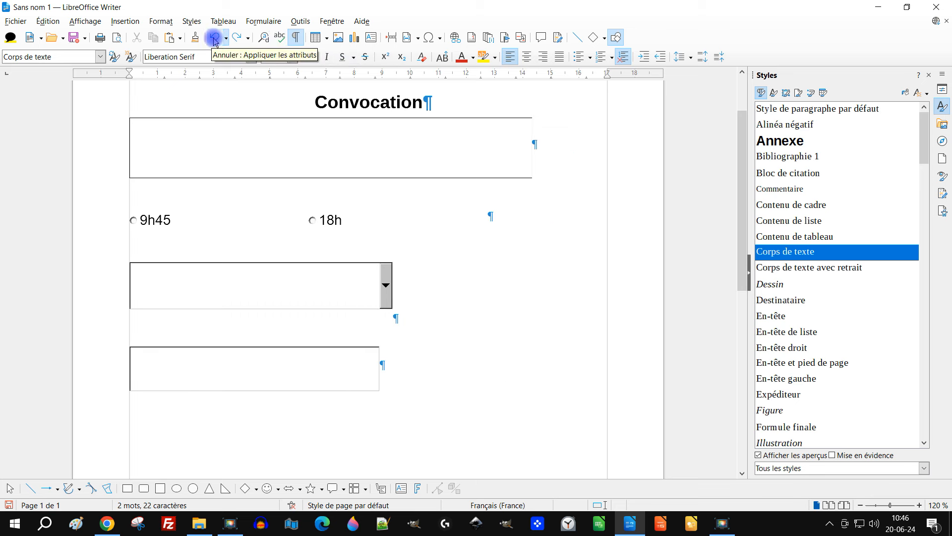
- Edit the Corps de texte paragraph style so that its alignment is centered
left_click(516, 274)
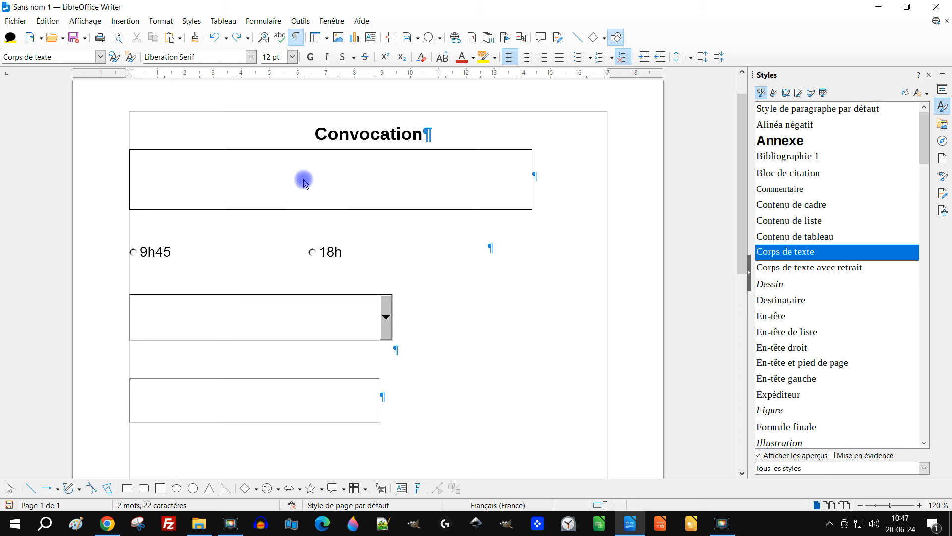
right_click(788, 252)
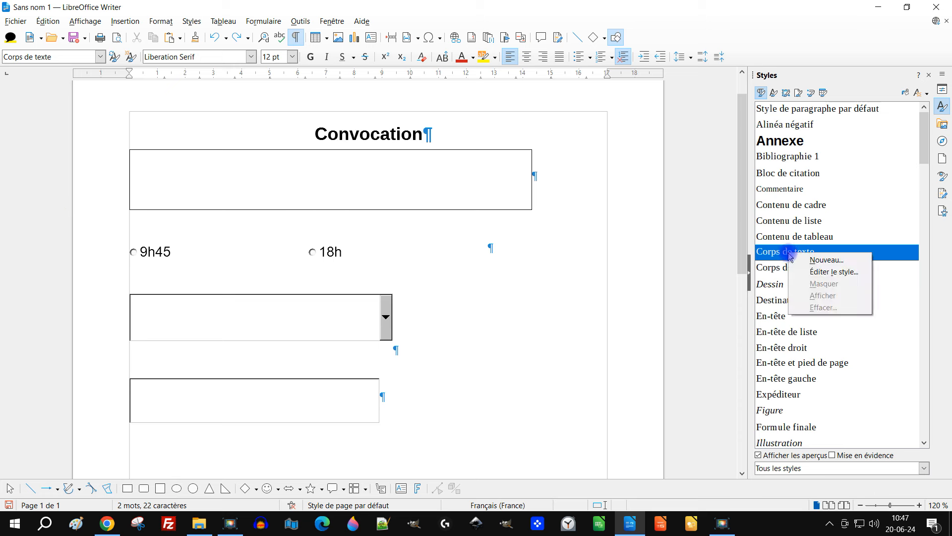
left_click(822, 273)
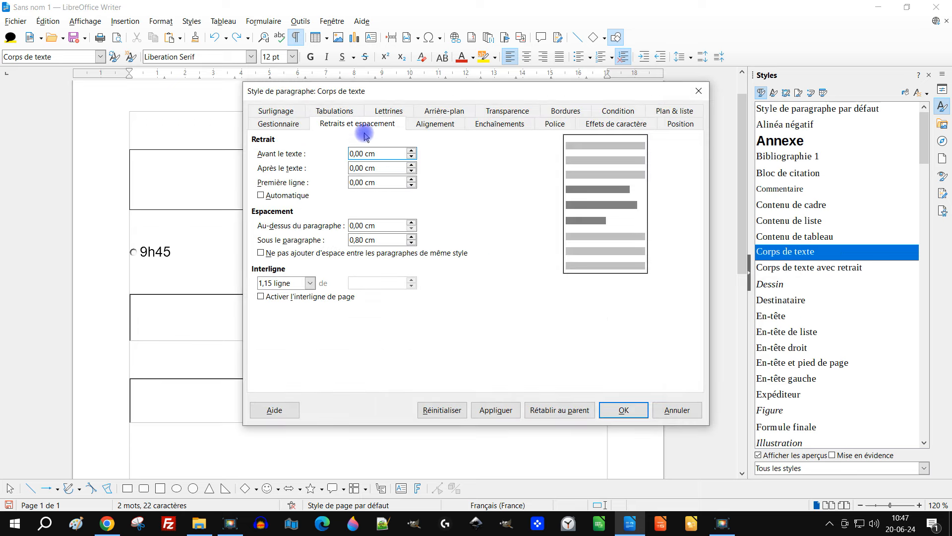
left_click(449, 130)
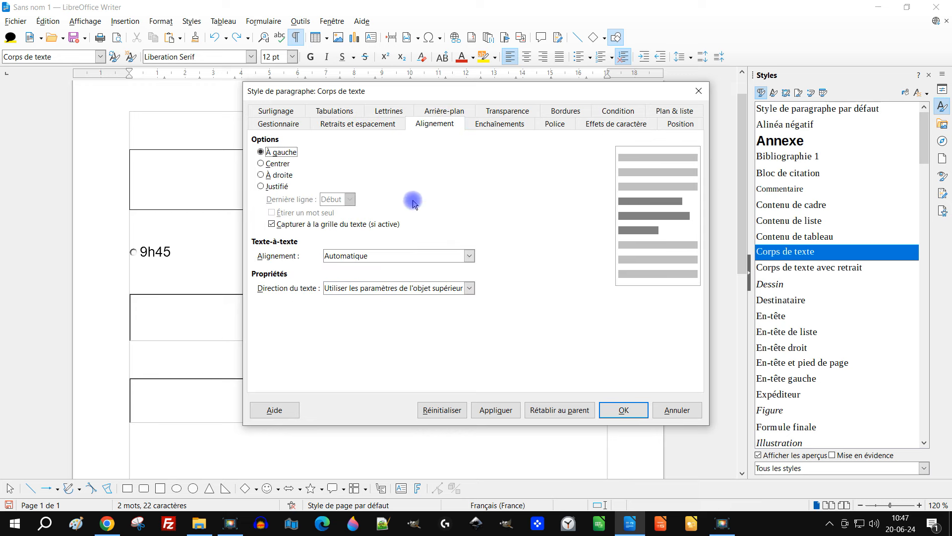
left_click(277, 163)
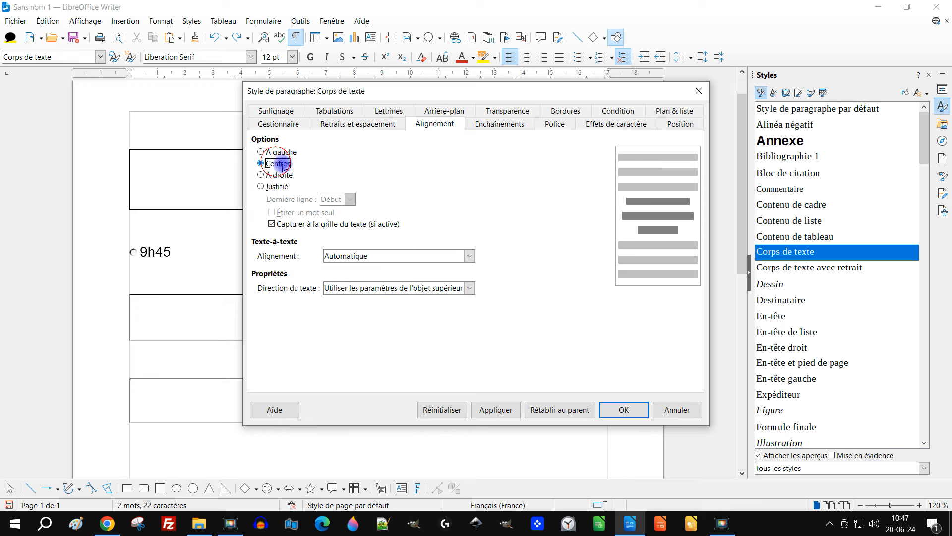
left_click(620, 411)
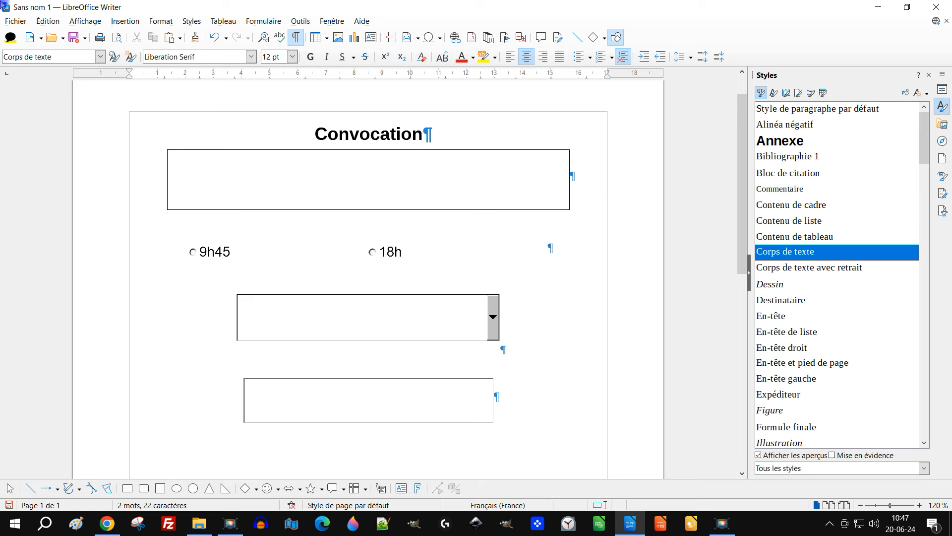
- Save the document as "formulaire ultime" in ODT format in the GIMP > 2024 > 06-juin folder
left_click(10, 22)
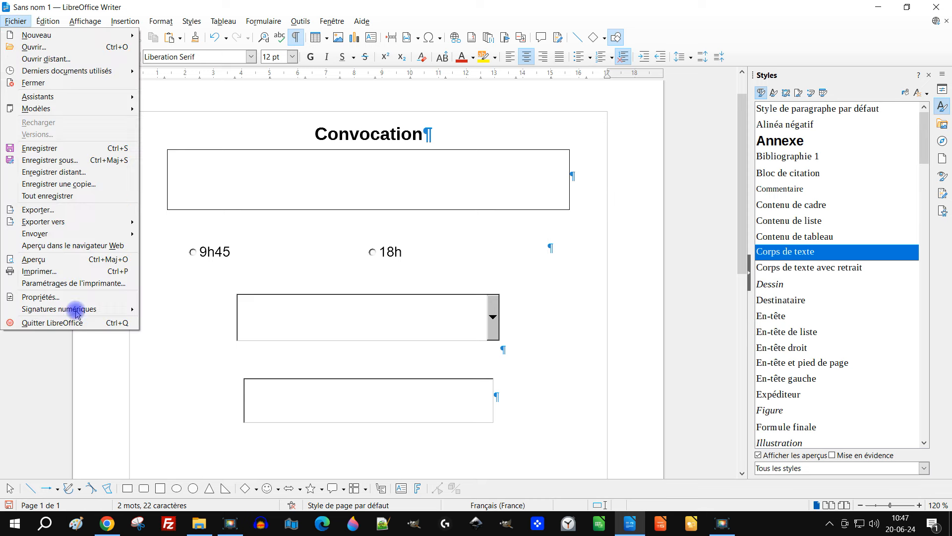
left_click(91, 160)
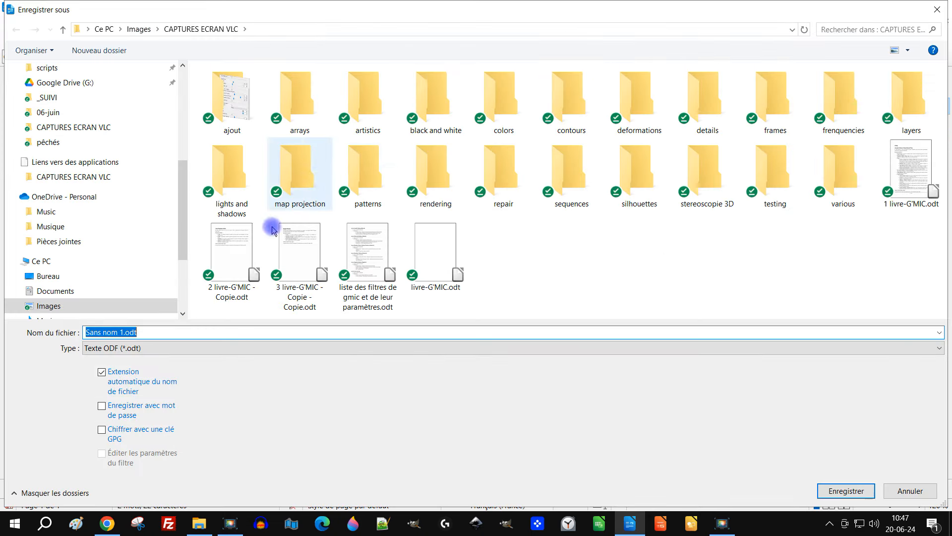
scroll(121, 171, "up", 5)
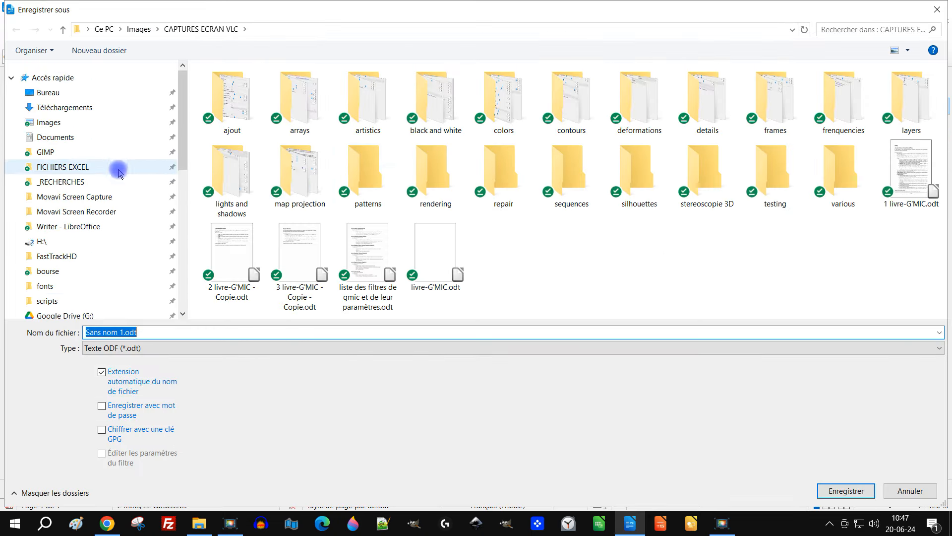
left_click(50, 151)
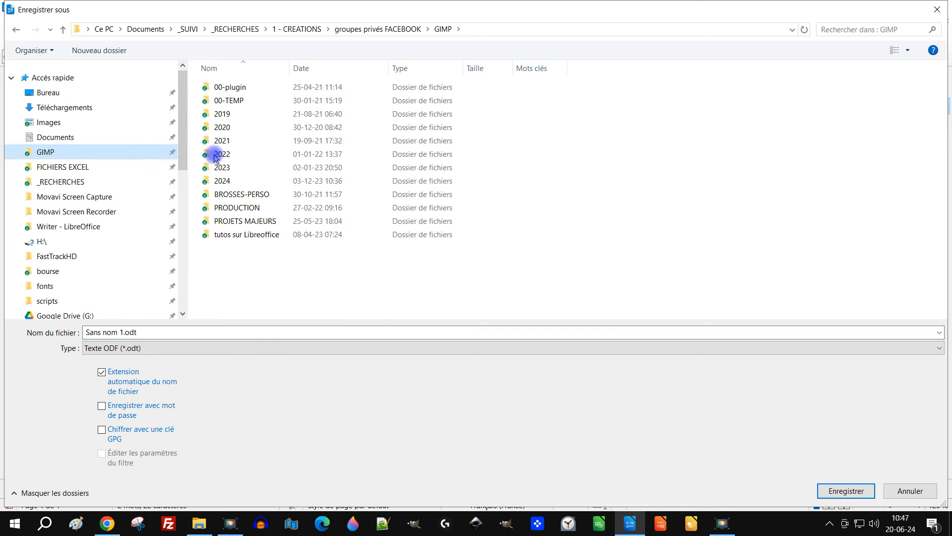
double_click(222, 181)
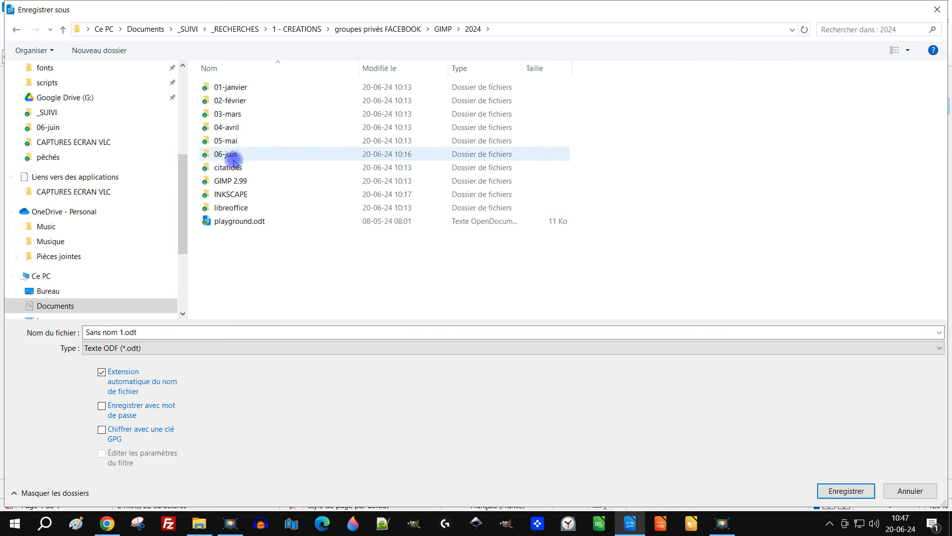
double_click(228, 156)
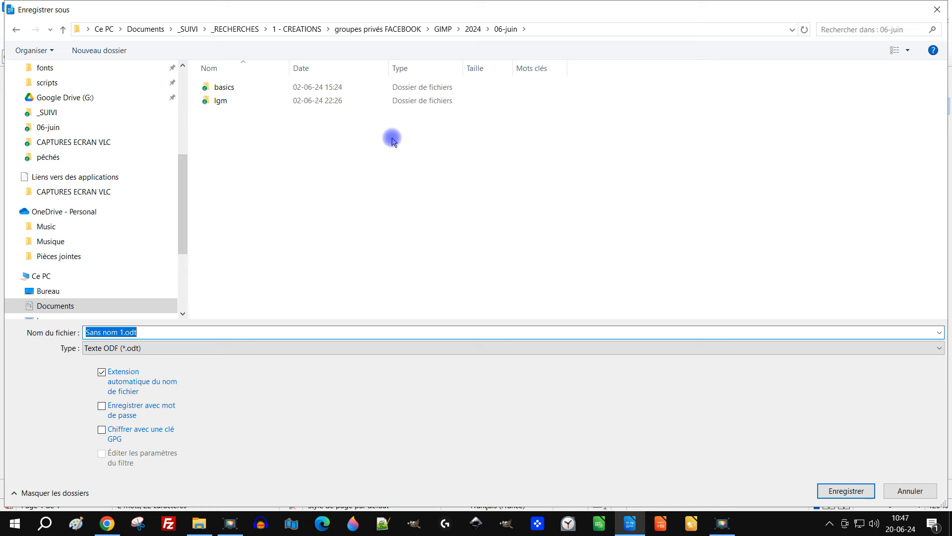
type("formulaire u")
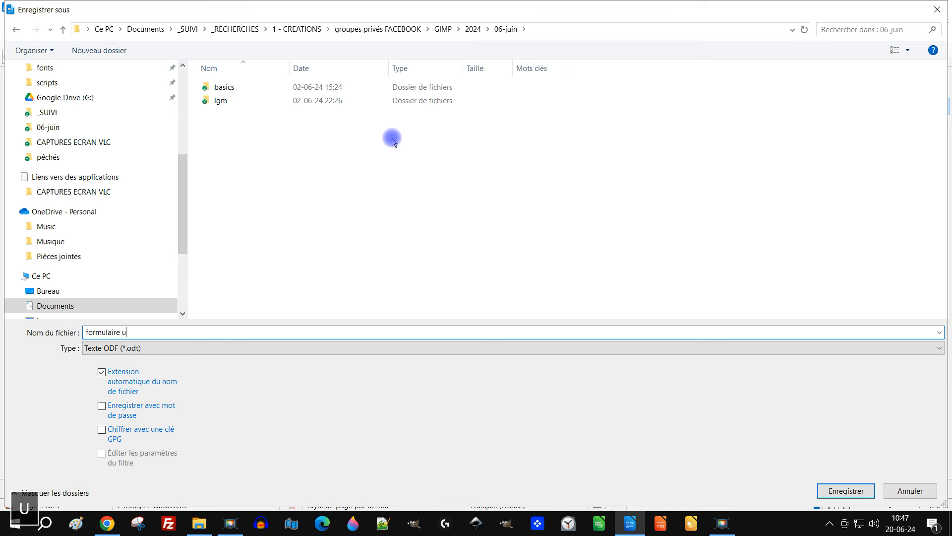
type("ltime")
left_click(846, 491)
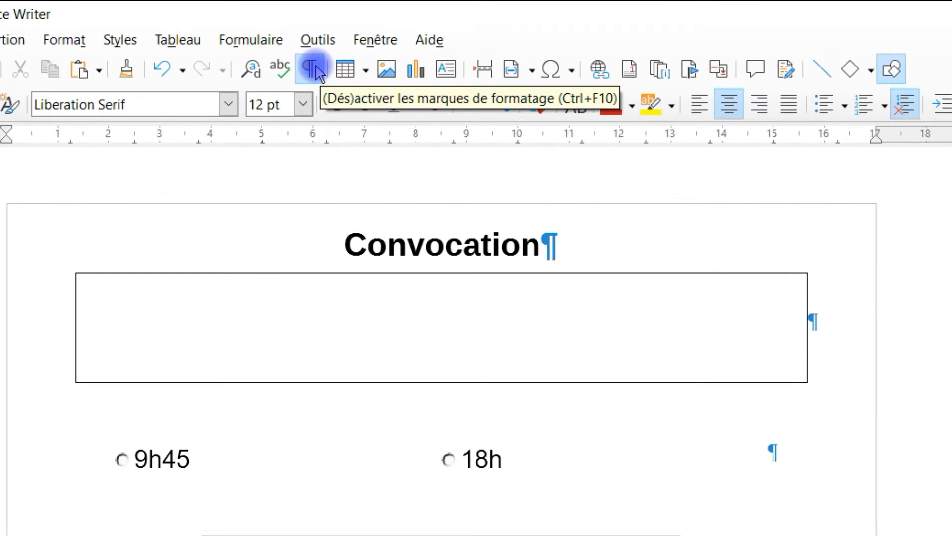
- Hide the formatting marks and enable PDF/A archiving in the options for exporting the document to PDF
left_click(311, 69)
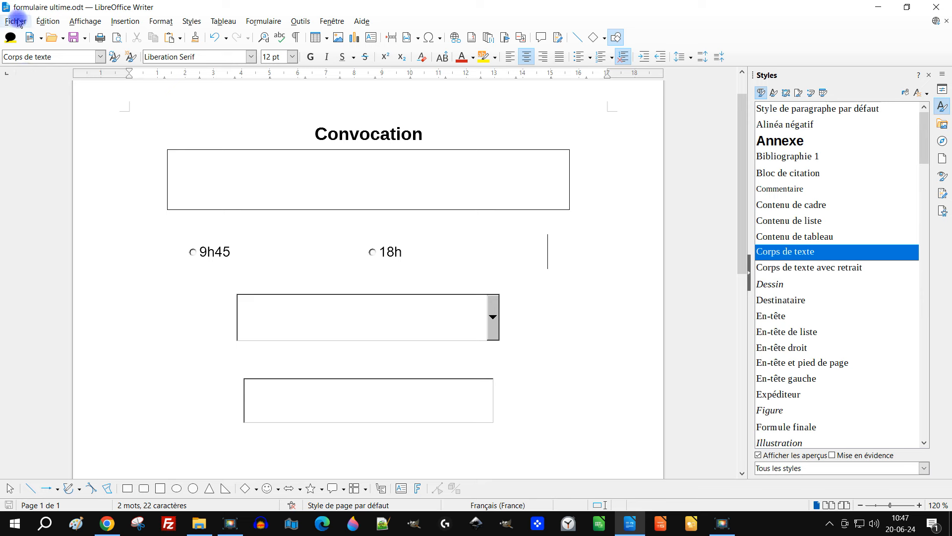
left_click(18, 22)
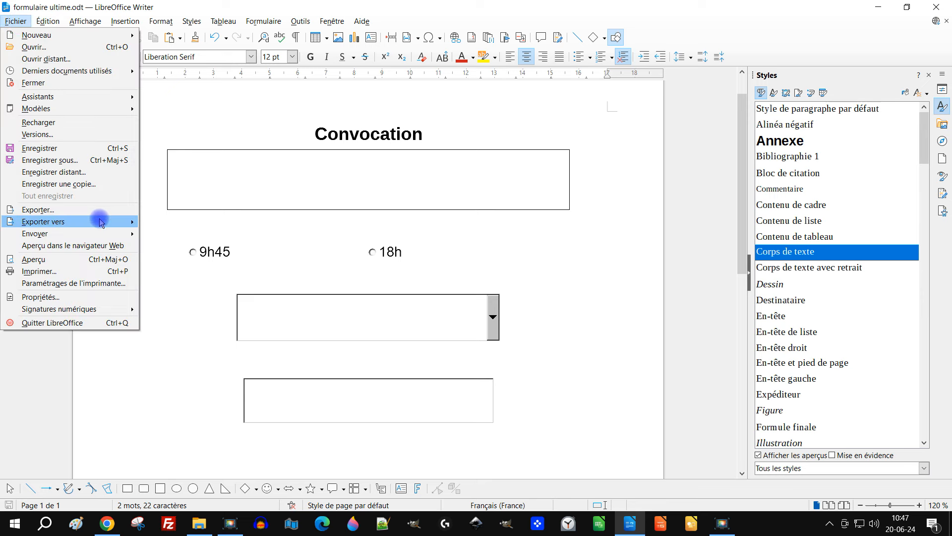
mouse_move(95, 221)
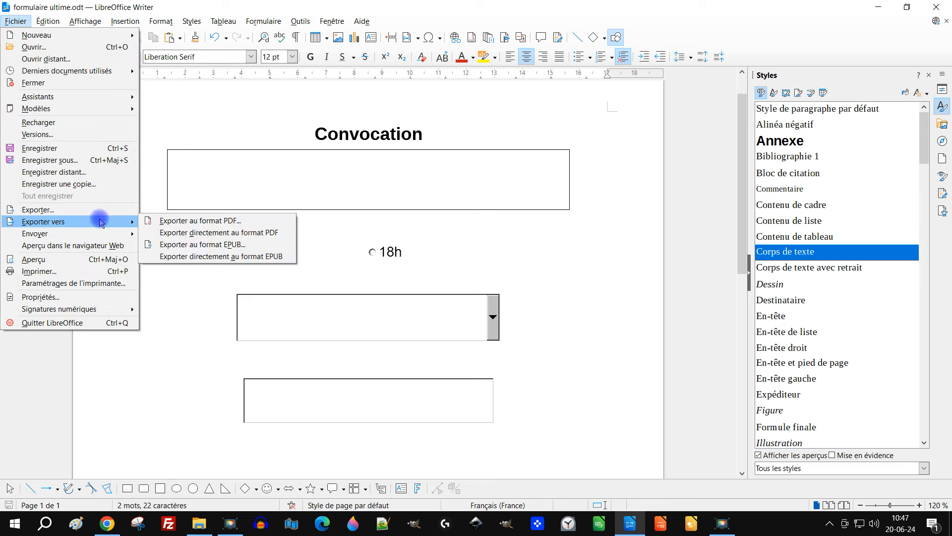
left_click(221, 225)
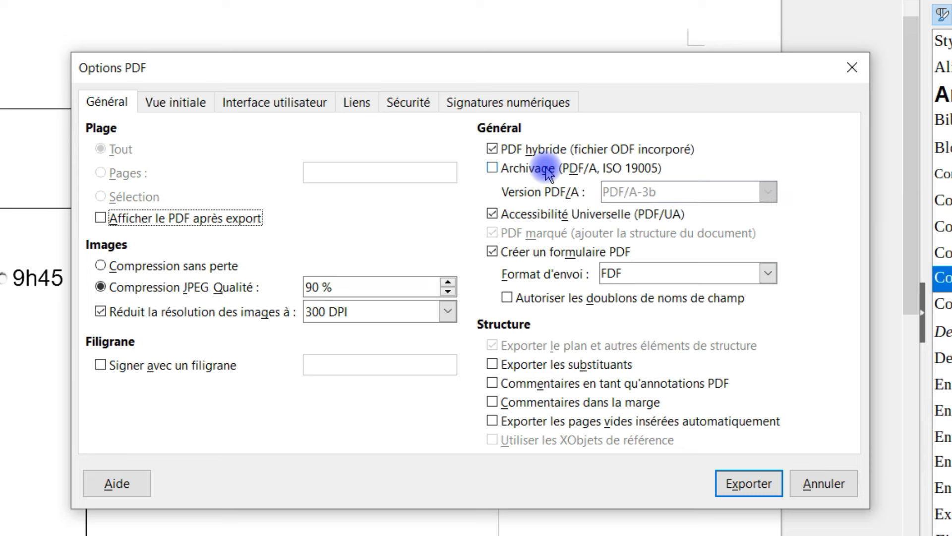
left_click(530, 171)
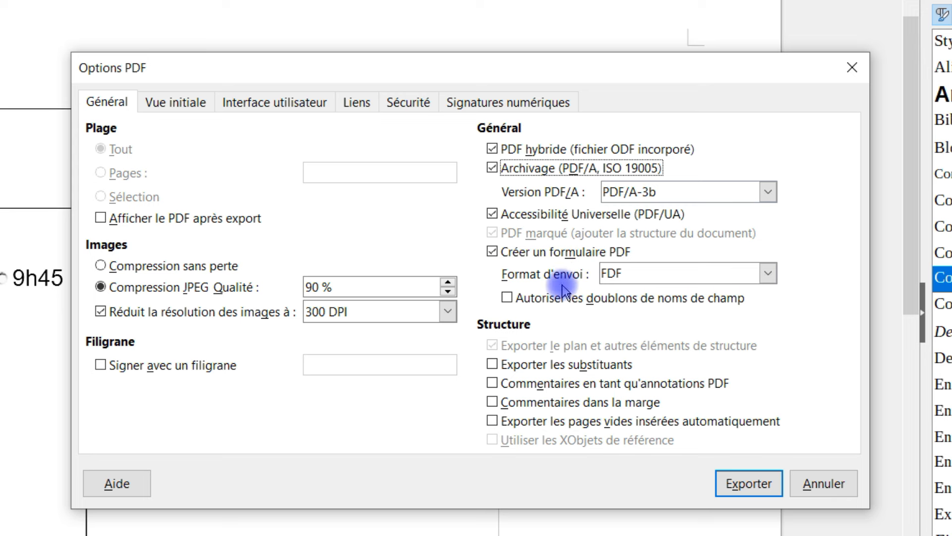
- Set the PDF form's submit format to PDF and allow duplicate field names
left_click(628, 277)
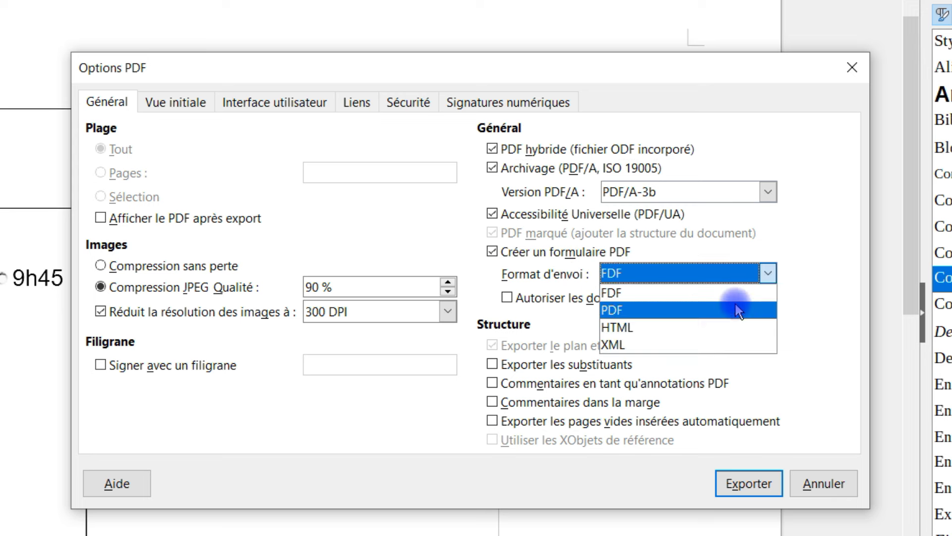
left_click(699, 298)
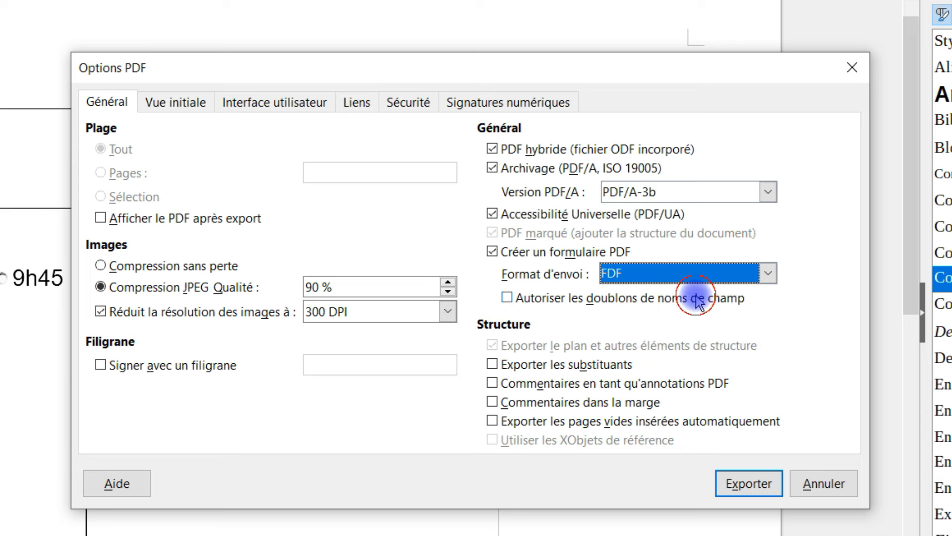
left_click(657, 277)
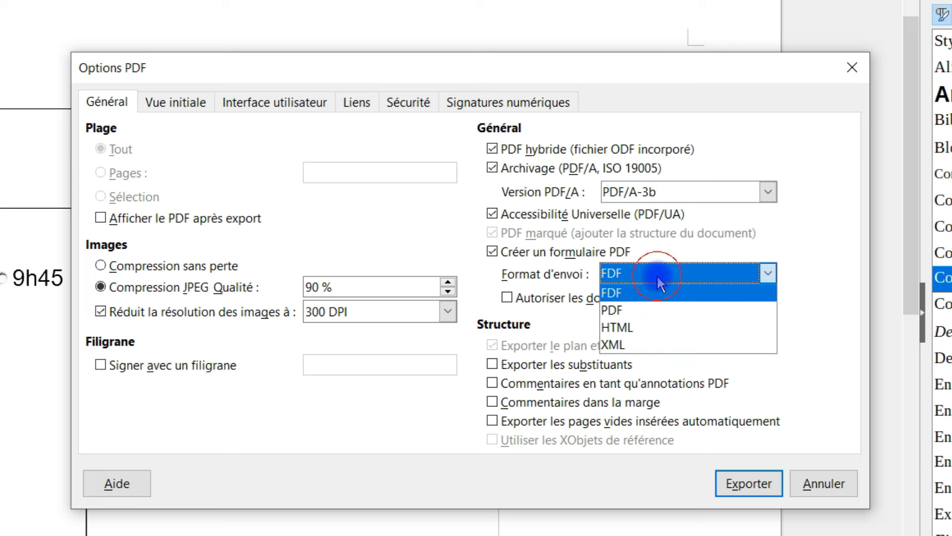
left_click(656, 311)
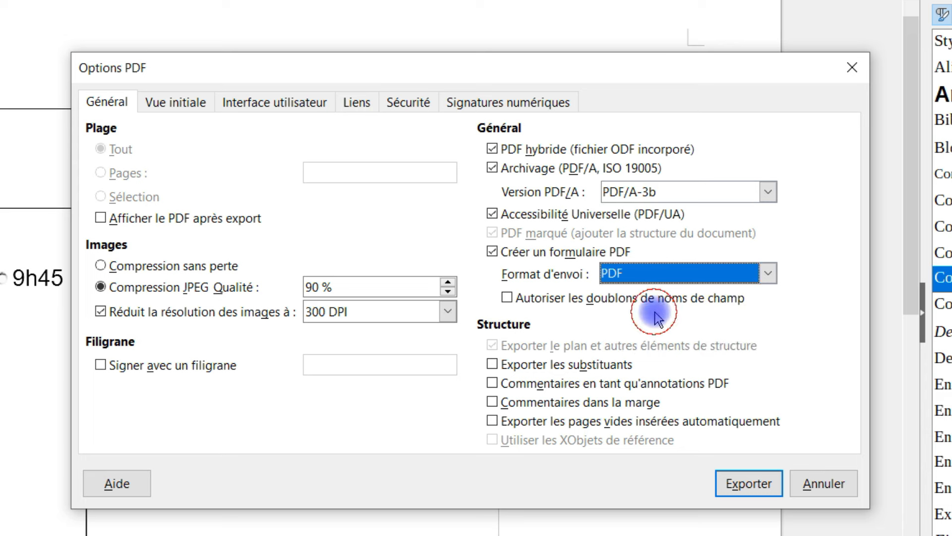
left_click(624, 277)
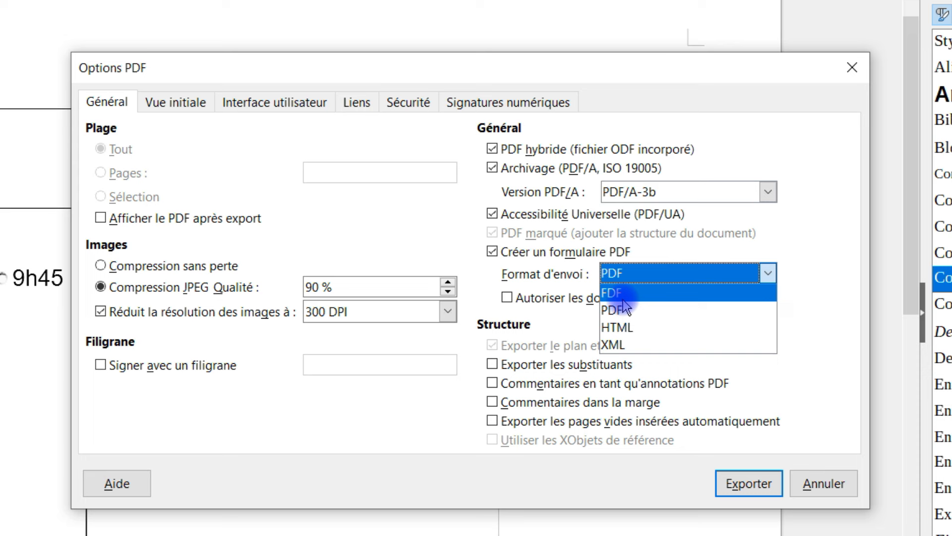
left_click(624, 299)
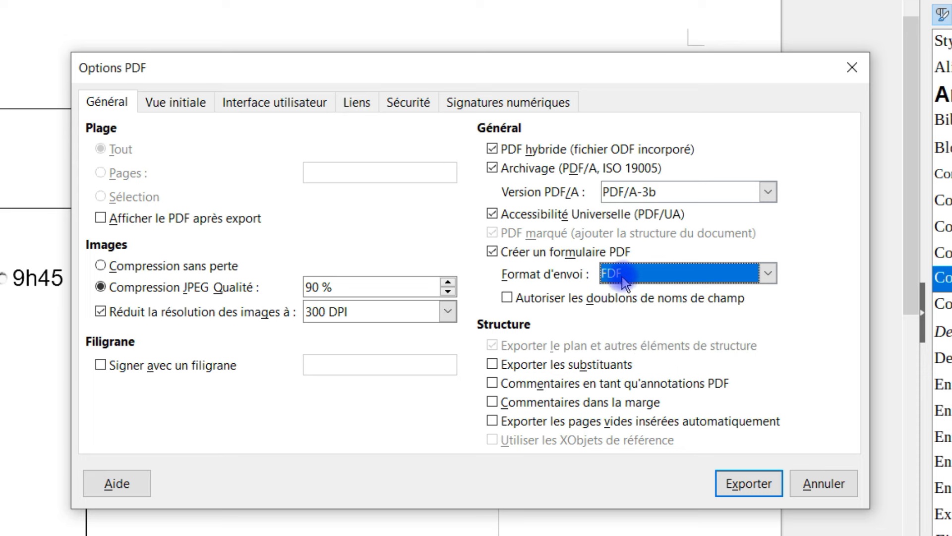
left_click(623, 278)
left_click(625, 311)
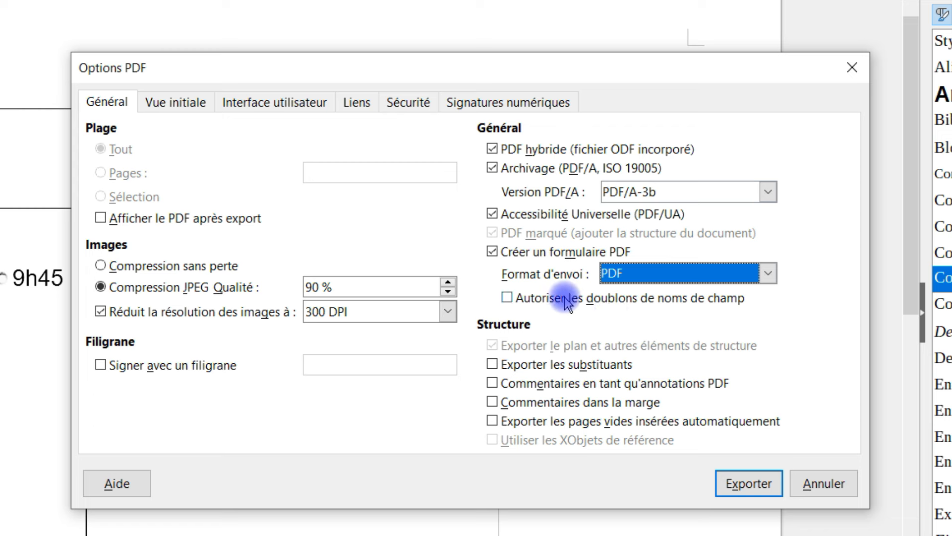
left_click(607, 304)
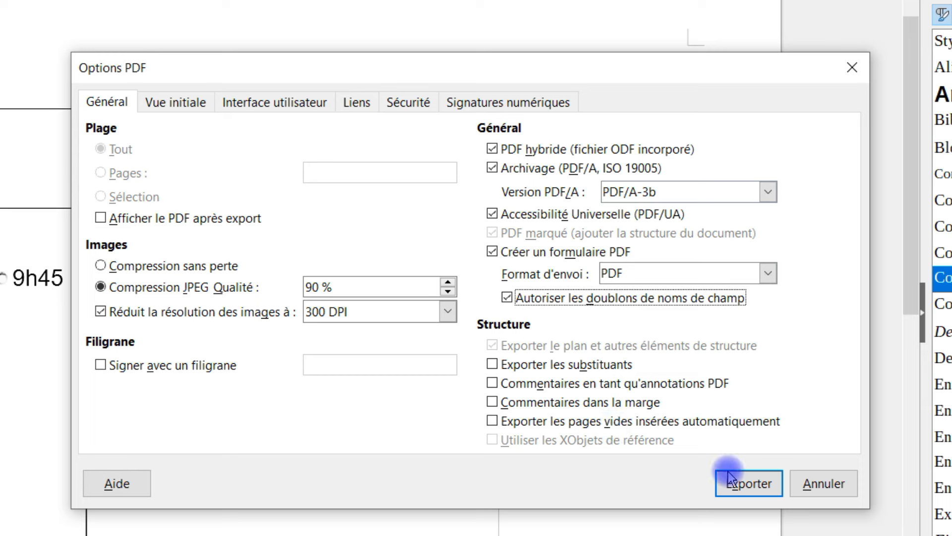
- Start the PDF export and choose to examine the accessibility problems
left_click(748, 491)
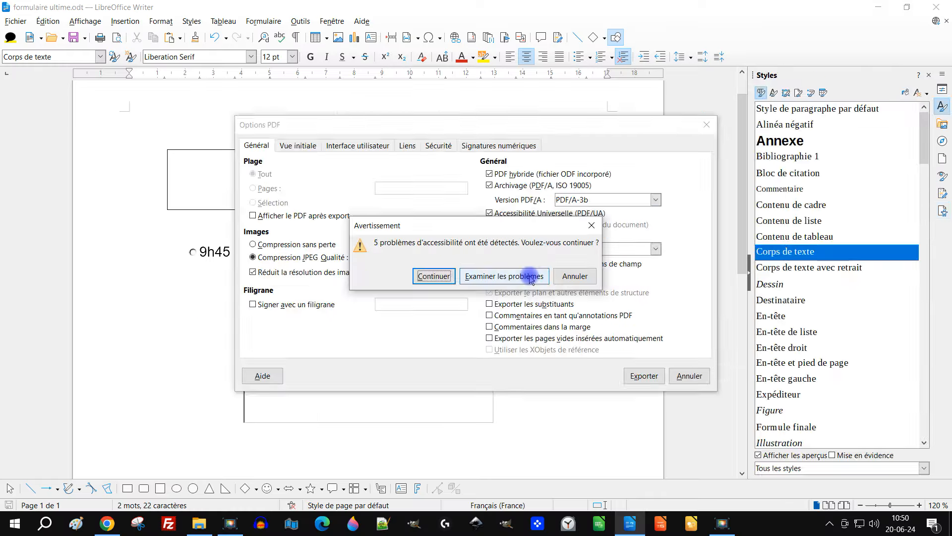
left_click(534, 318)
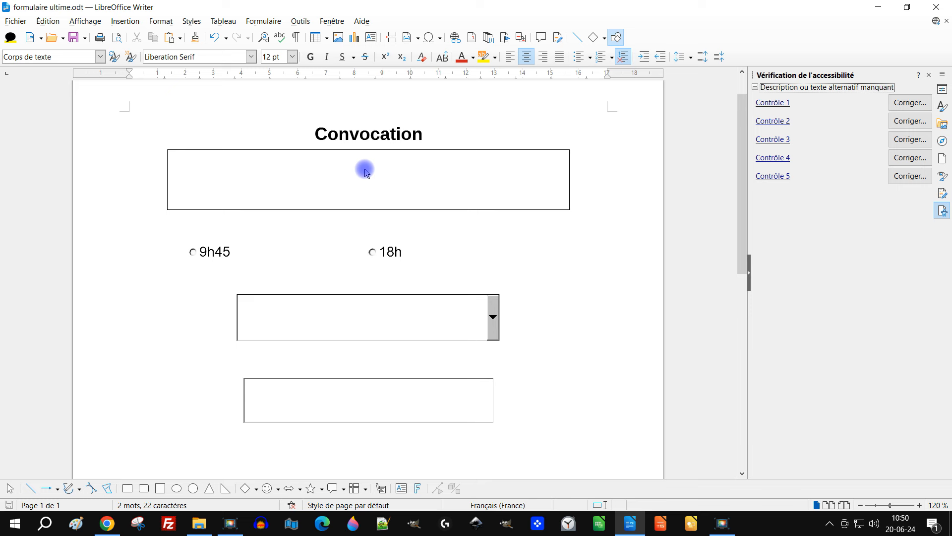
- Fix the missing description of the large text box under the title by naming it motif, leaving it non-decorative
left_click(910, 103)
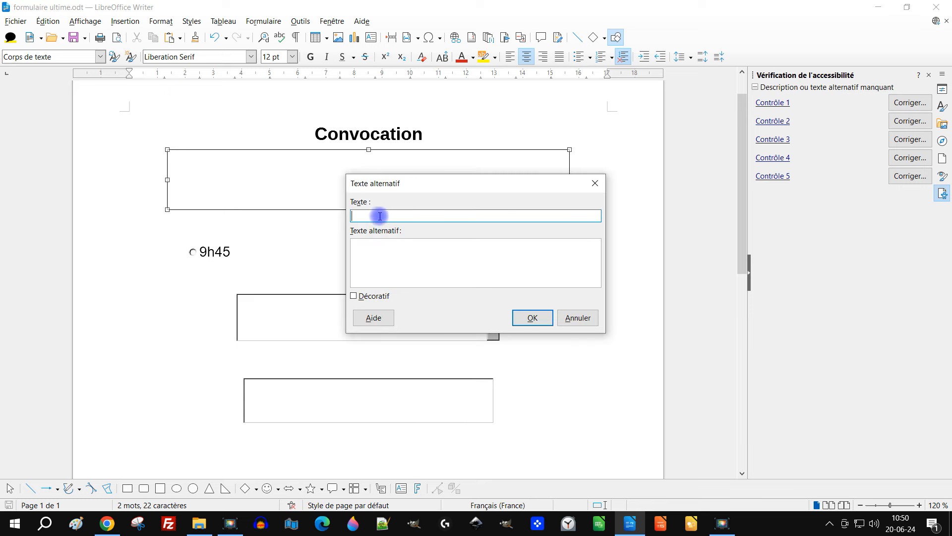
type("b")
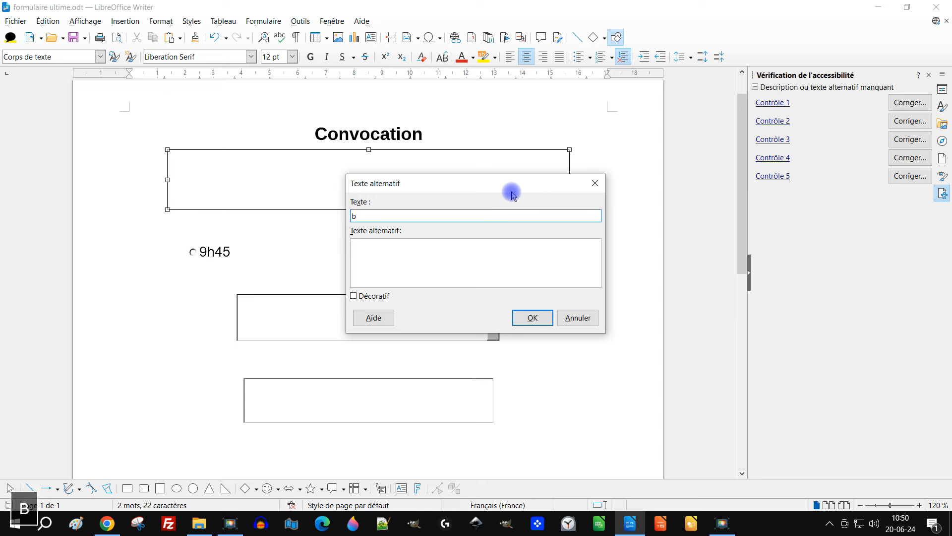
key("BackSpace")
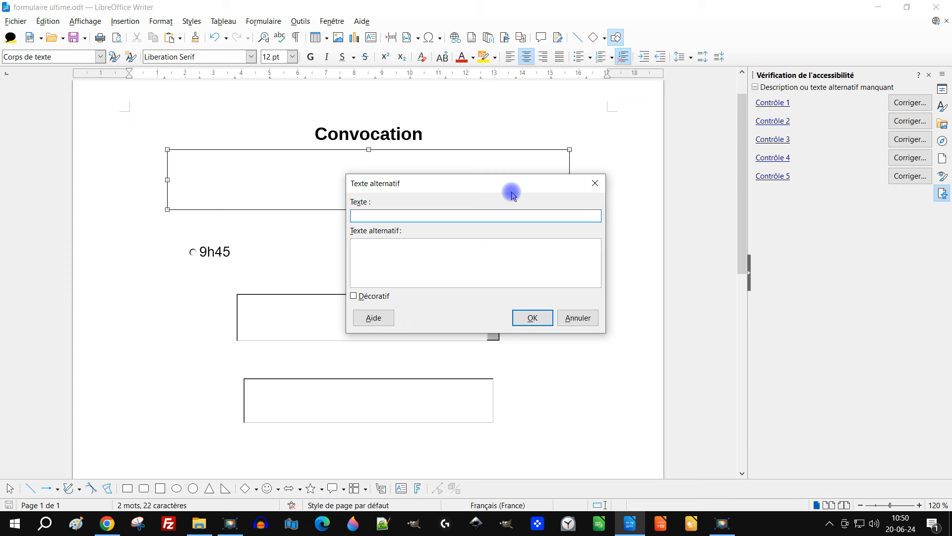
type("description")
key("shift+Home")
type("mo")
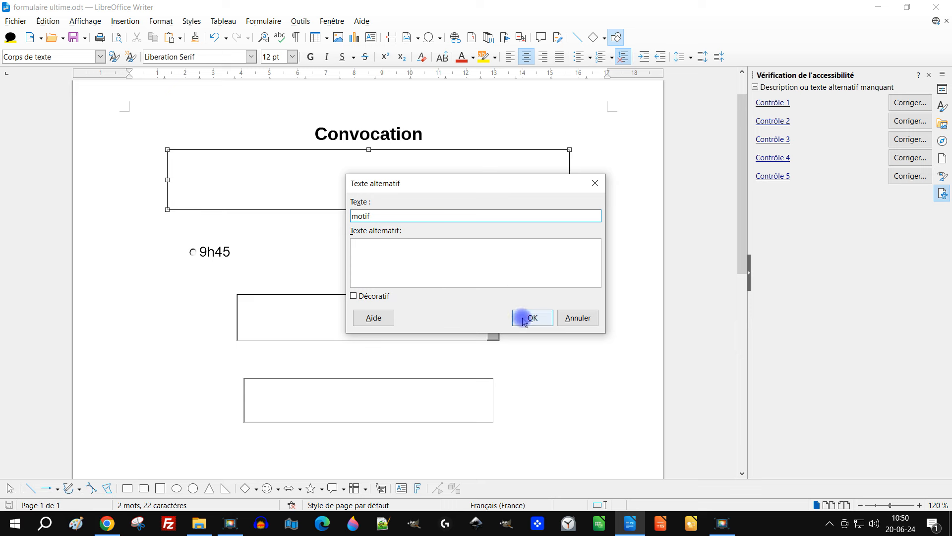
left_click(355, 296)
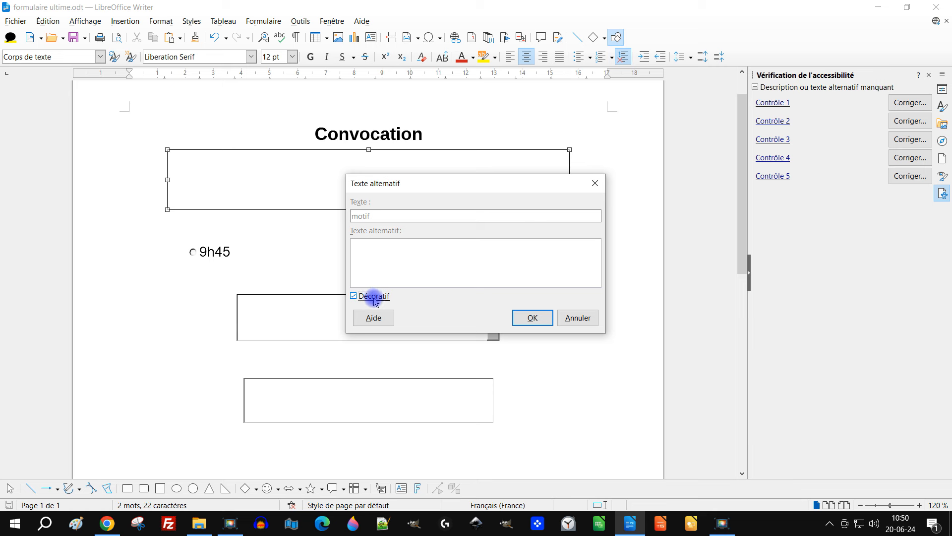
left_click_drag(387, 180, 394, 258)
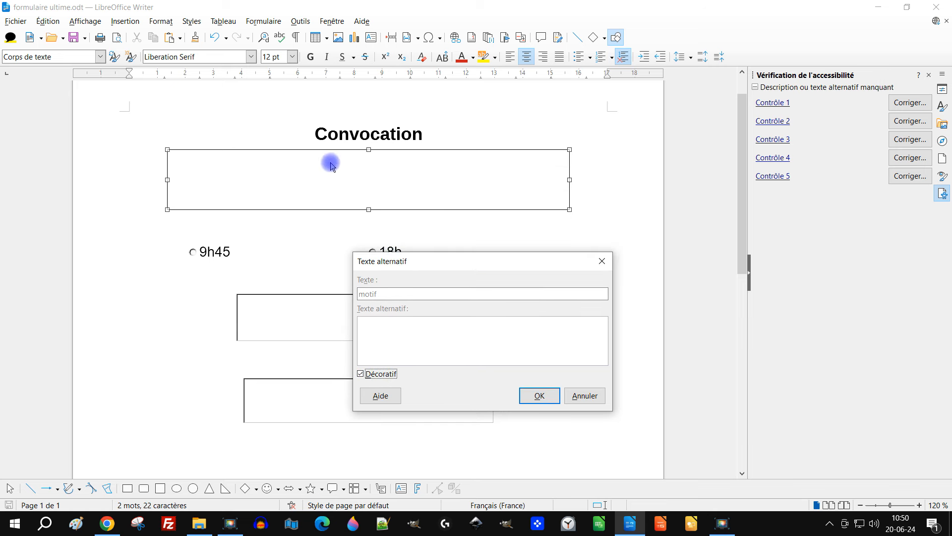
left_click(376, 375)
left_click(540, 395)
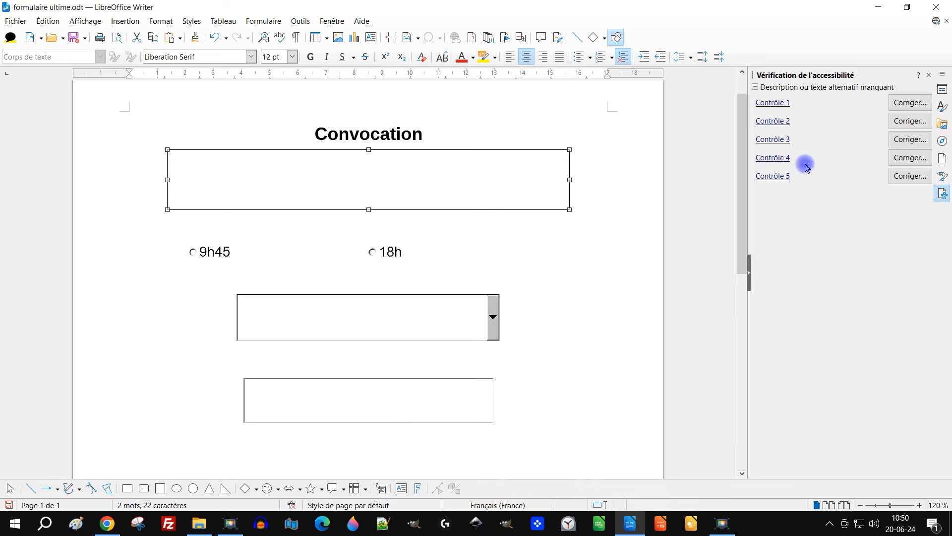
- Fix the missing description of the first option button by entering 9h45 as its text
left_click(909, 103)
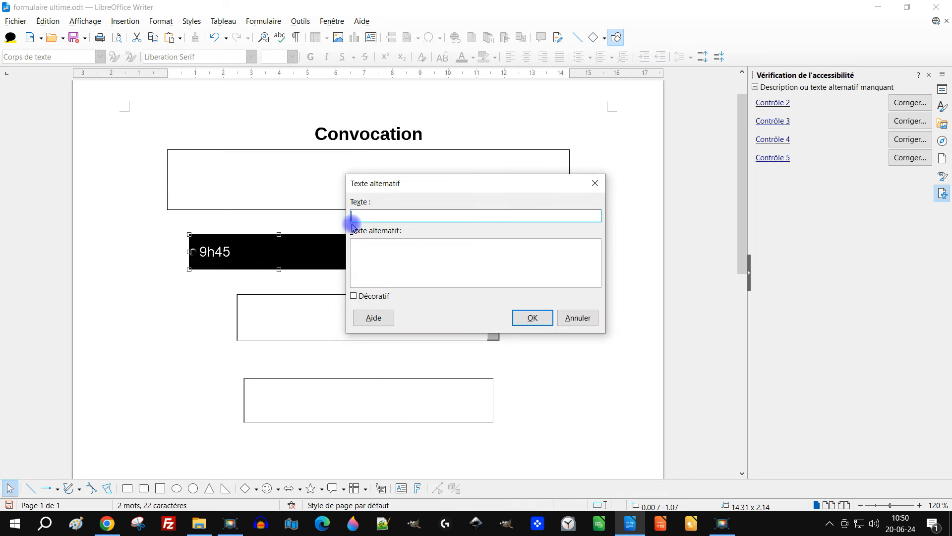
left_click(365, 216)
type("9h45")
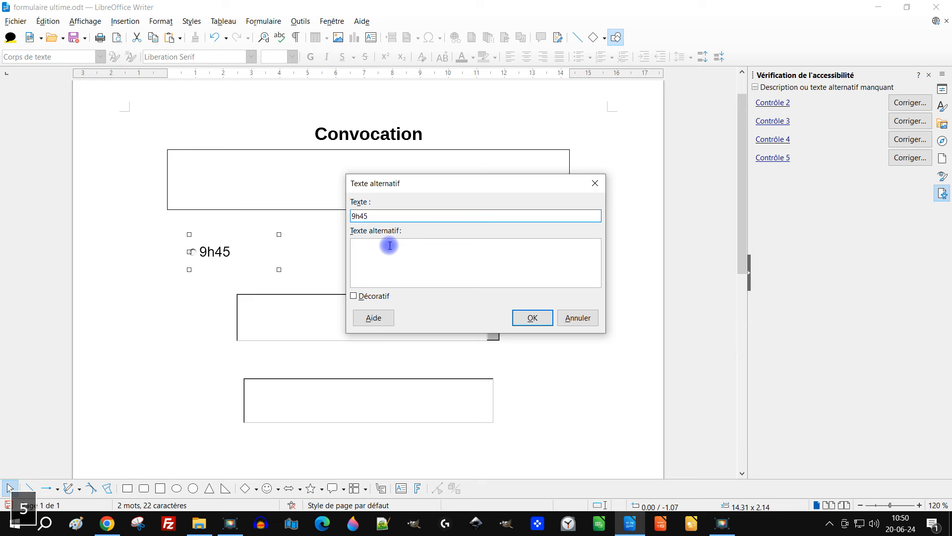
left_click(390, 245)
left_click(532, 318)
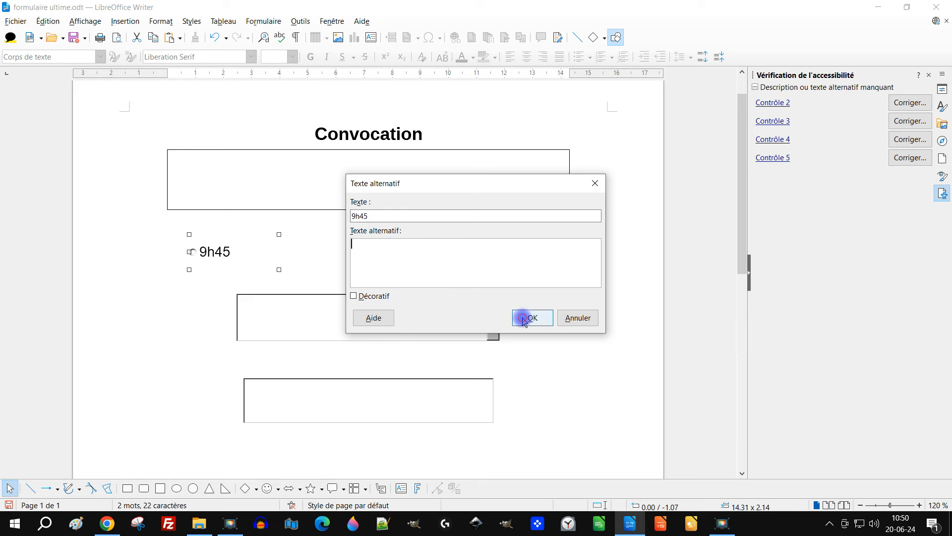
- Fix the missing description of the second option button by entering 18h as its text
left_click(908, 103)
left_click(477, 217)
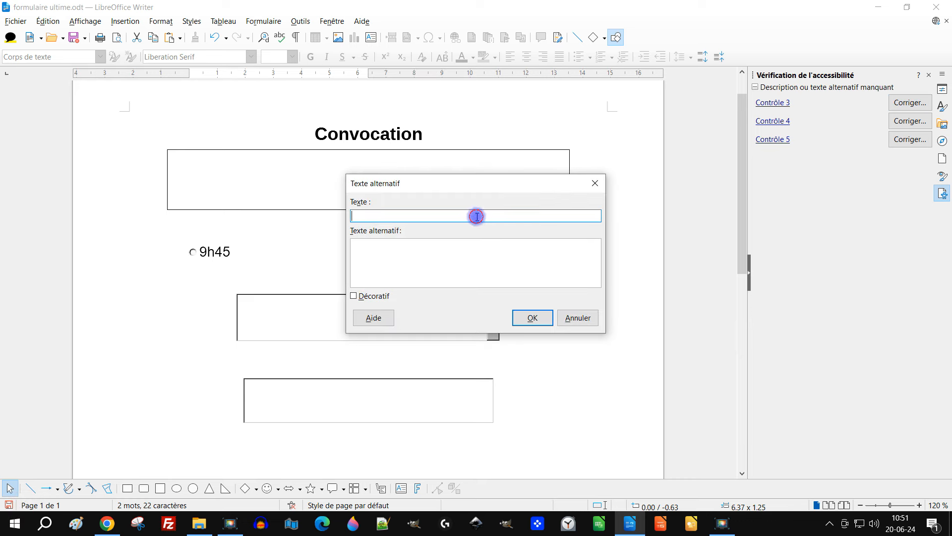
type("18h")
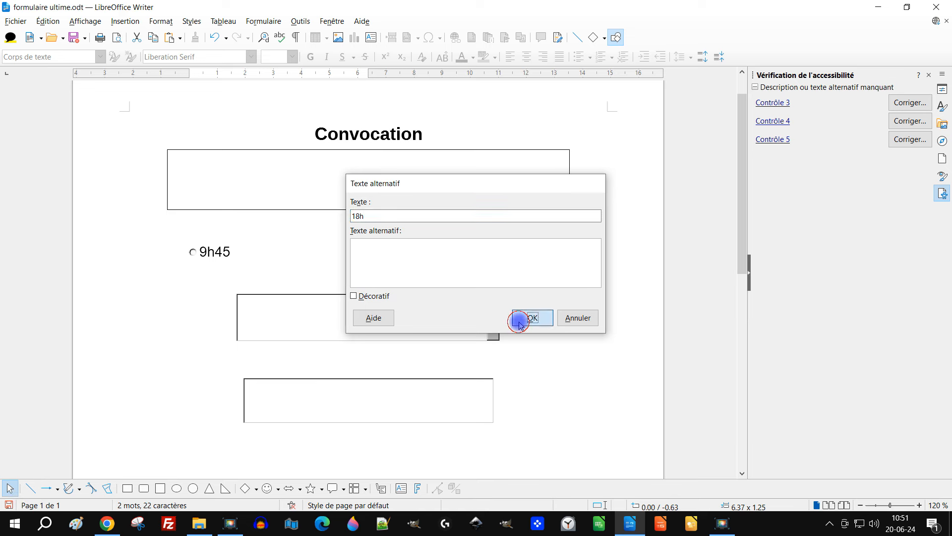
left_click(527, 318)
- Fix the missing description of the drop-down box by entering heure as its text
left_click(907, 104)
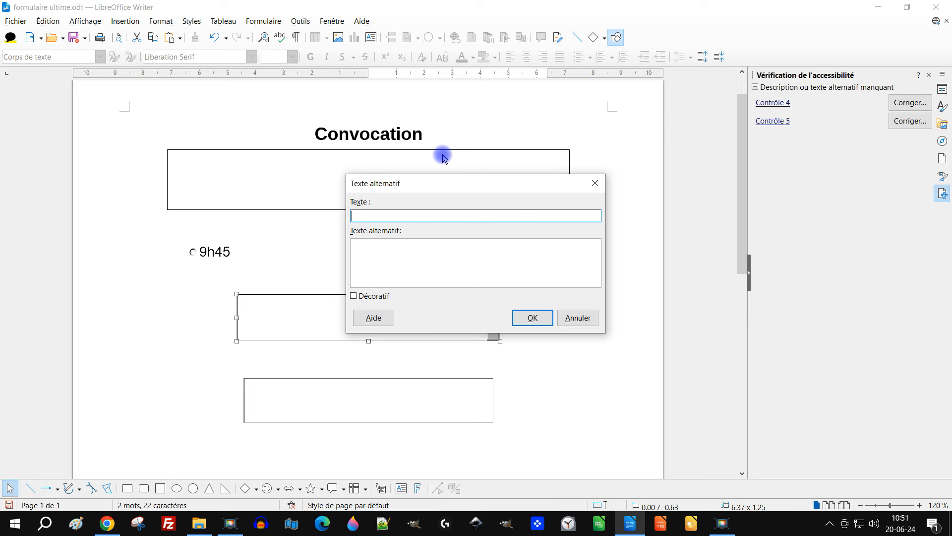
type("heure")
key("Return")
- Export the form to PDF as formulaire ultime.pdf in the GIMP > 2024 > 06-juin folder
left_click(15, 21)
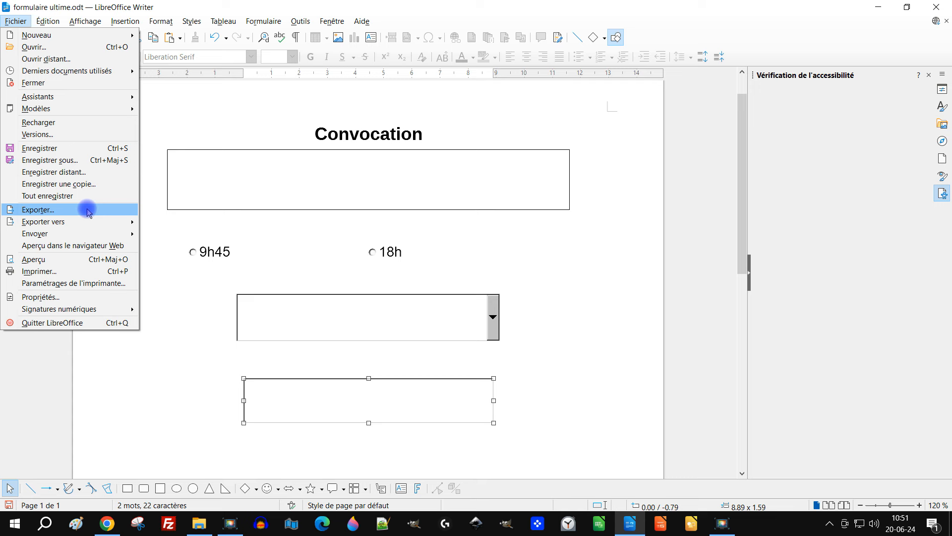
mouse_move(81, 222)
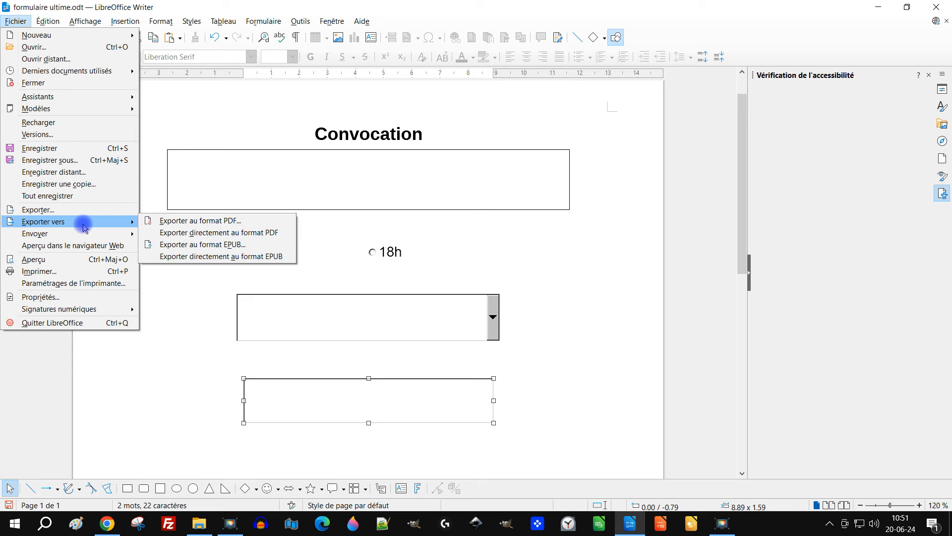
left_click(185, 221)
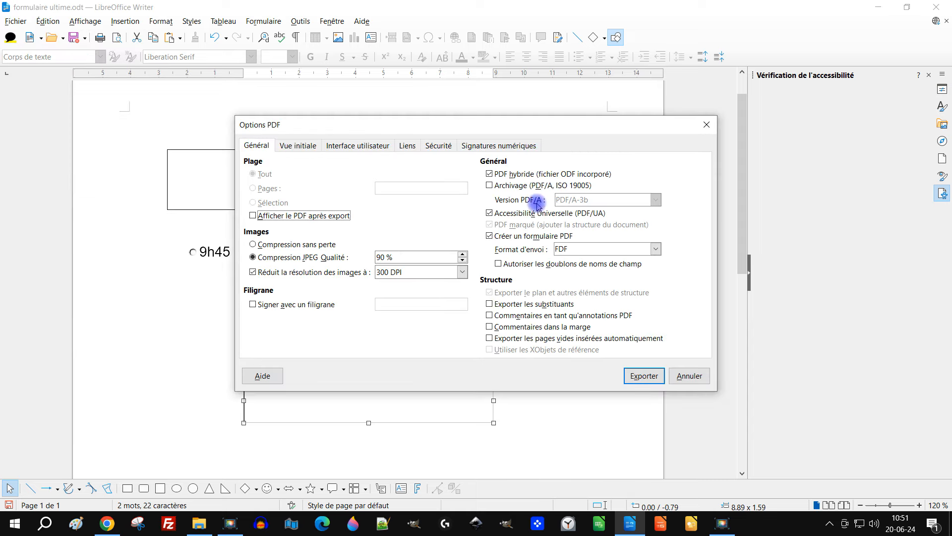
left_click(644, 375)
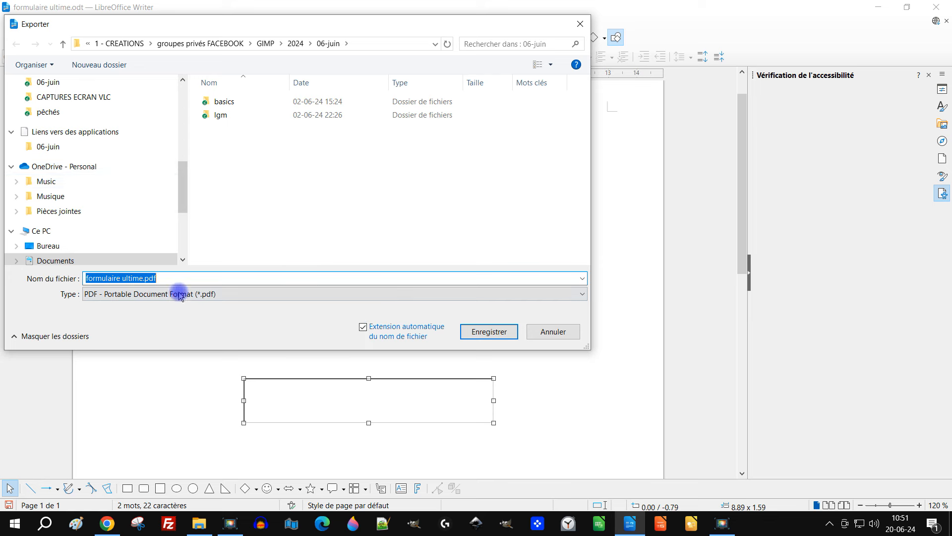
scroll(92, 174, "up", 7)
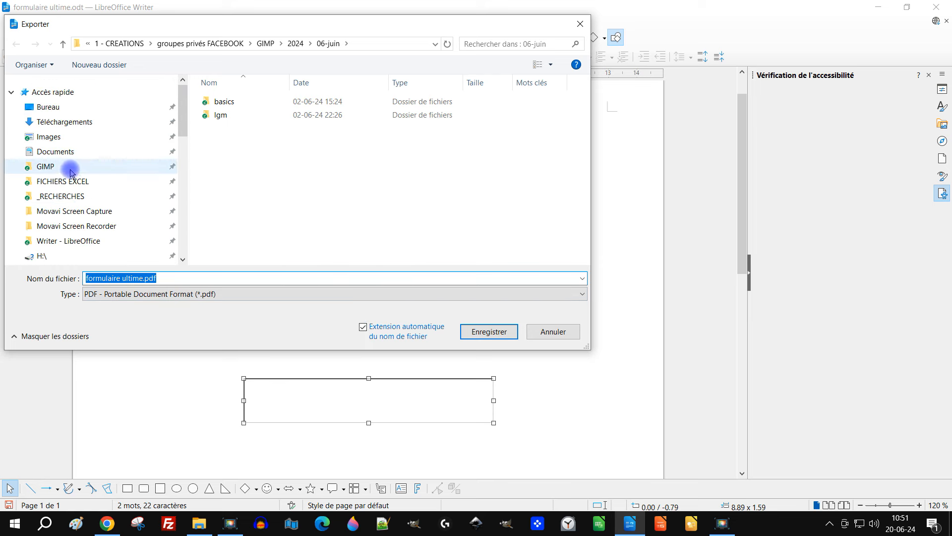
left_click(71, 172)
left_click(237, 193)
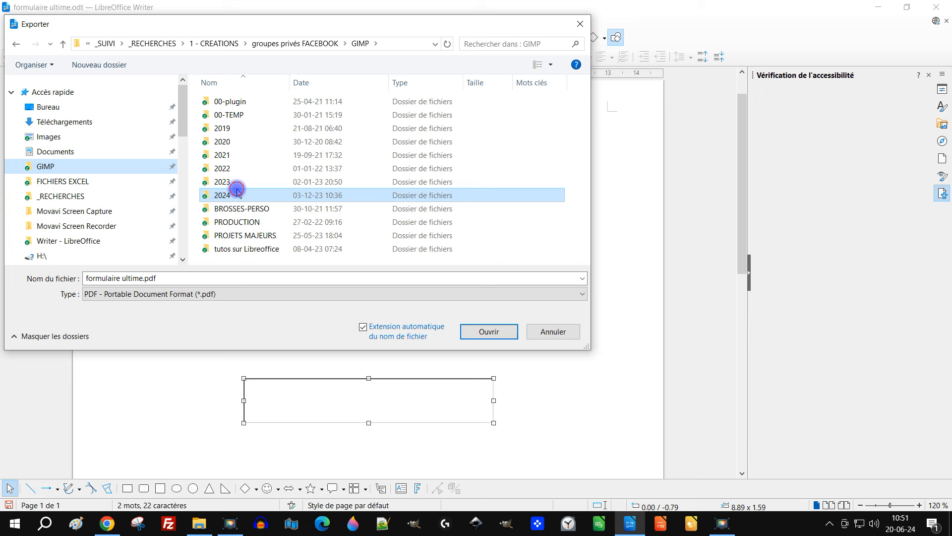
double_click(237, 193)
double_click(237, 161)
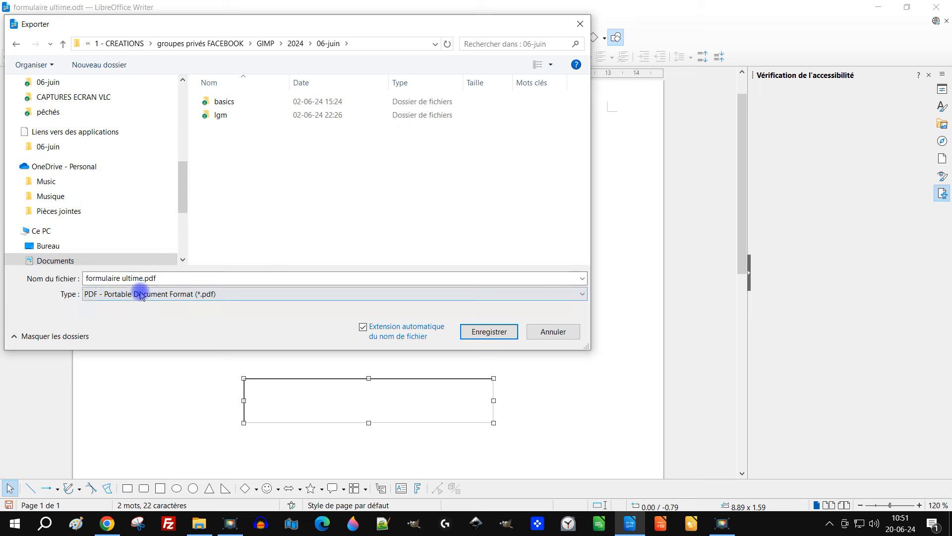
left_click(503, 327)
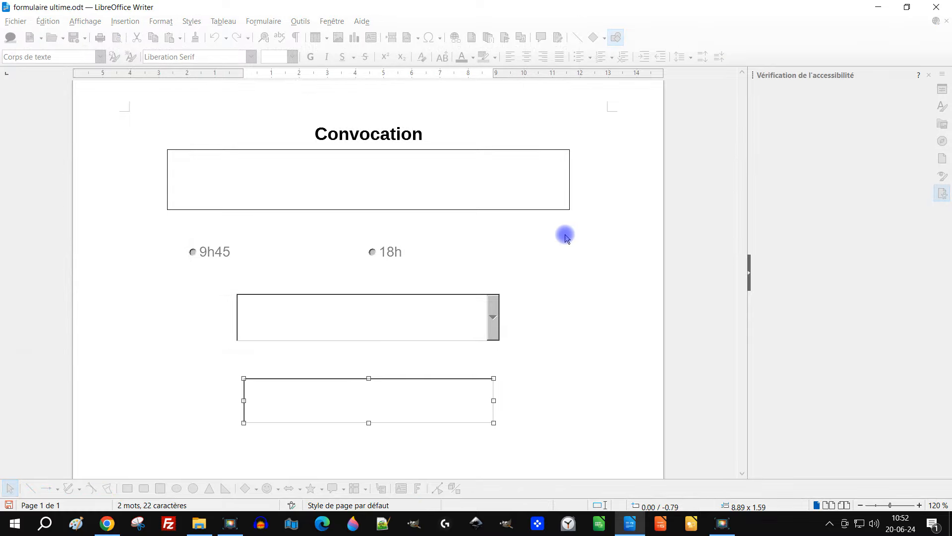
- Open formulaire ultime.pdf from the 06-juin folder in Adobe Acrobat and close both side panels
left_click(199, 524)
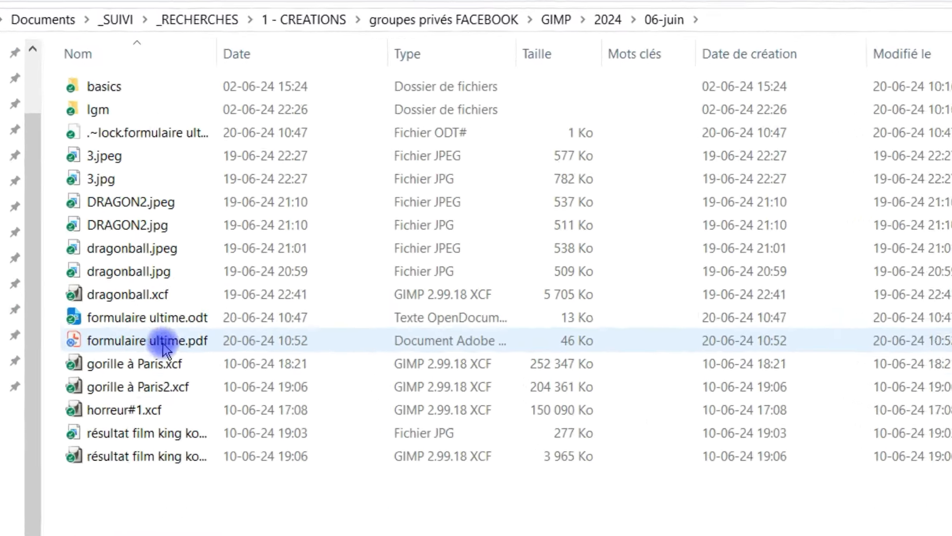
left_click(196, 347)
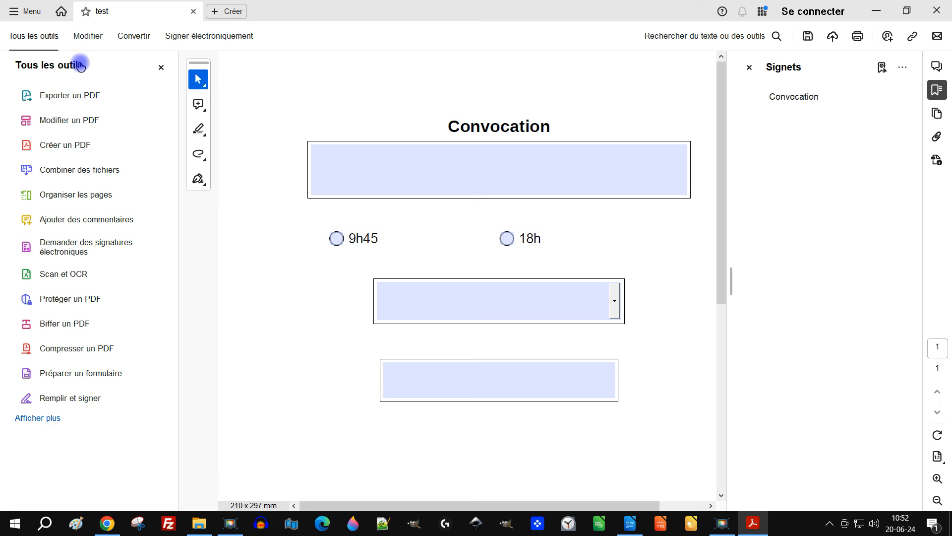
left_click(160, 67)
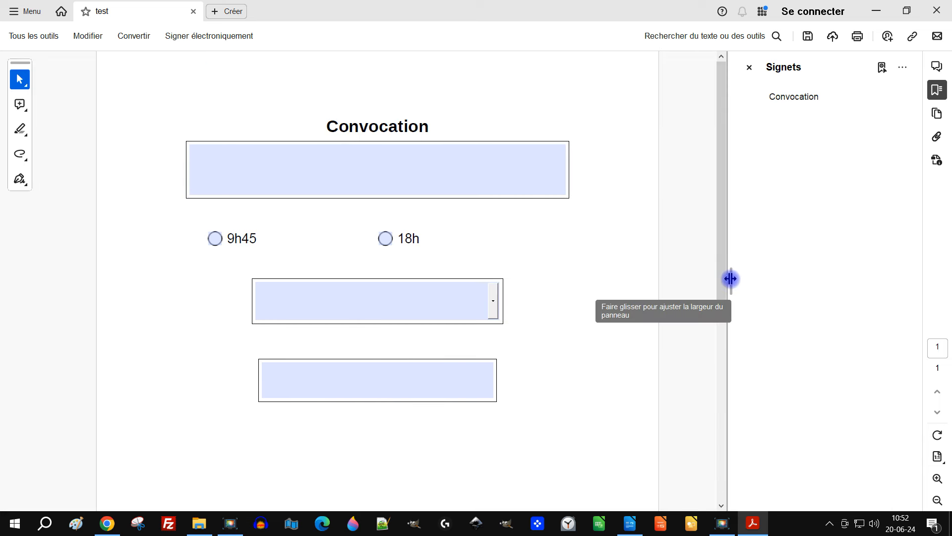
left_click(749, 67)
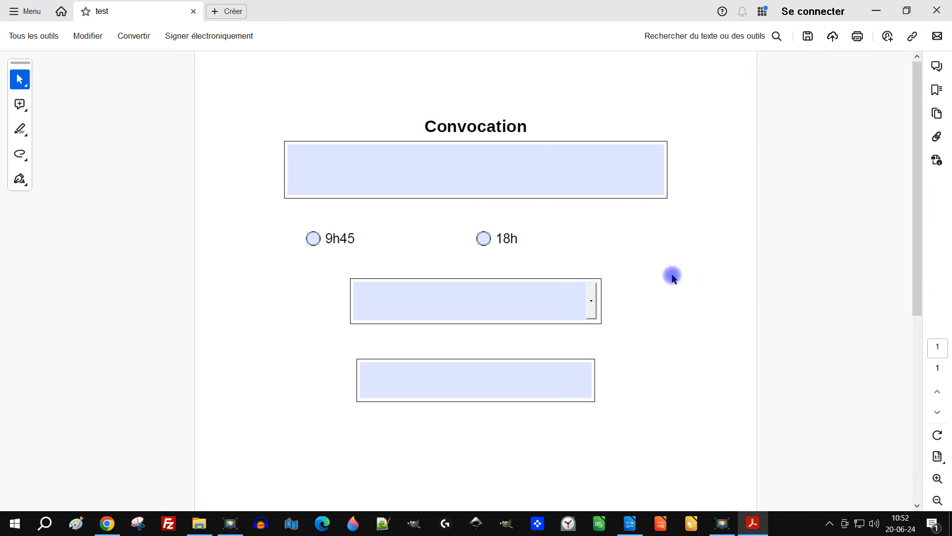
- Fill the text field under the Convocation title with the sample text "hehehele ùmfùdù*gdsg *ttùtemrt"
left_click(433, 176)
type("h")
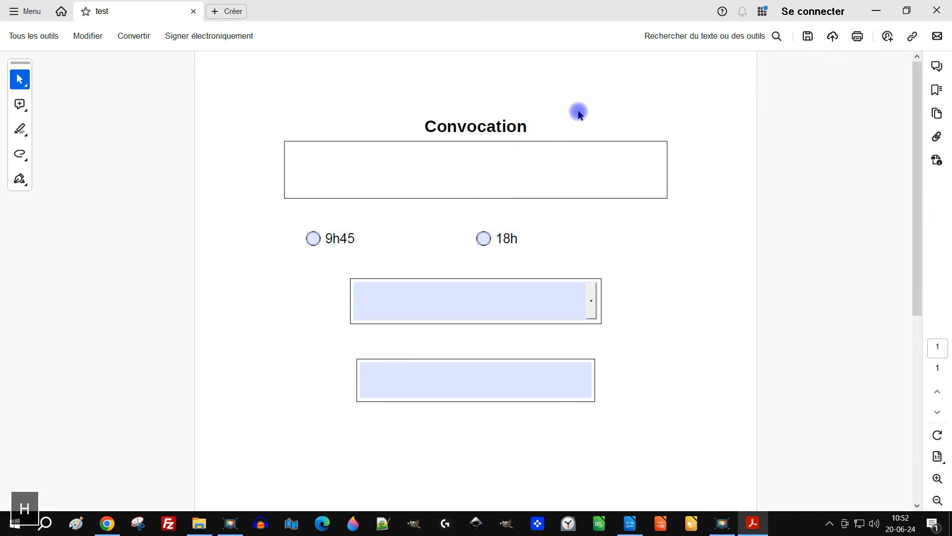
type("ehehele  ùmfùdù")
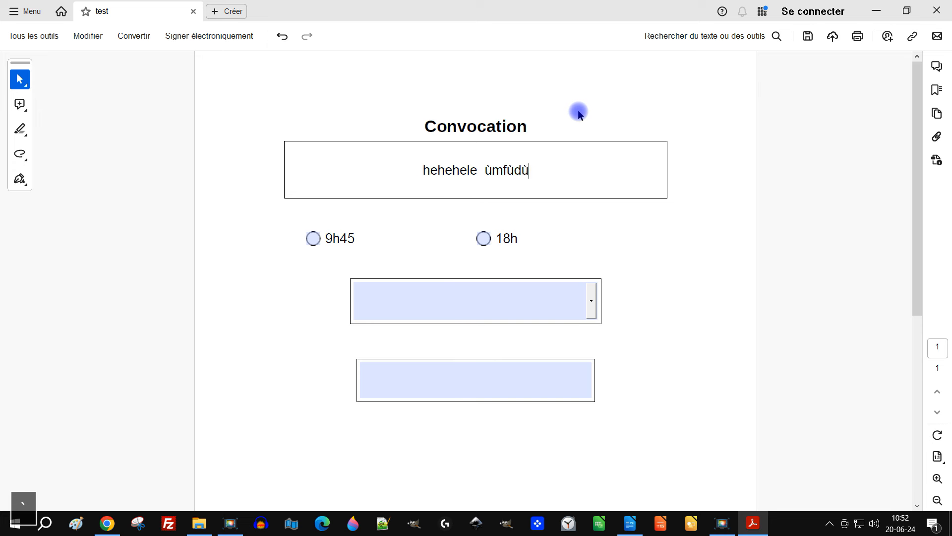
type("*gdsg *ttùtemrt")
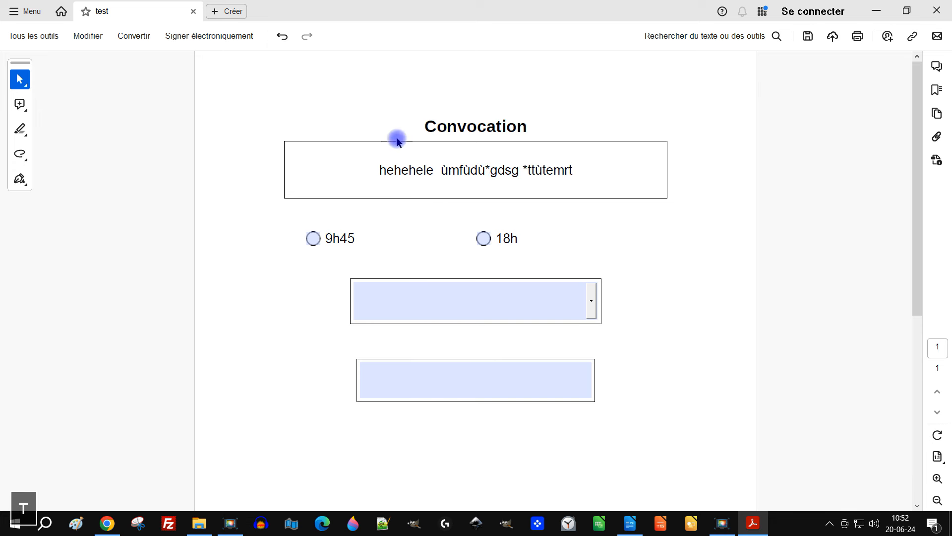
- Test the option buttons by selecting 9h45 and switching the choice to 18h
left_click(310, 242)
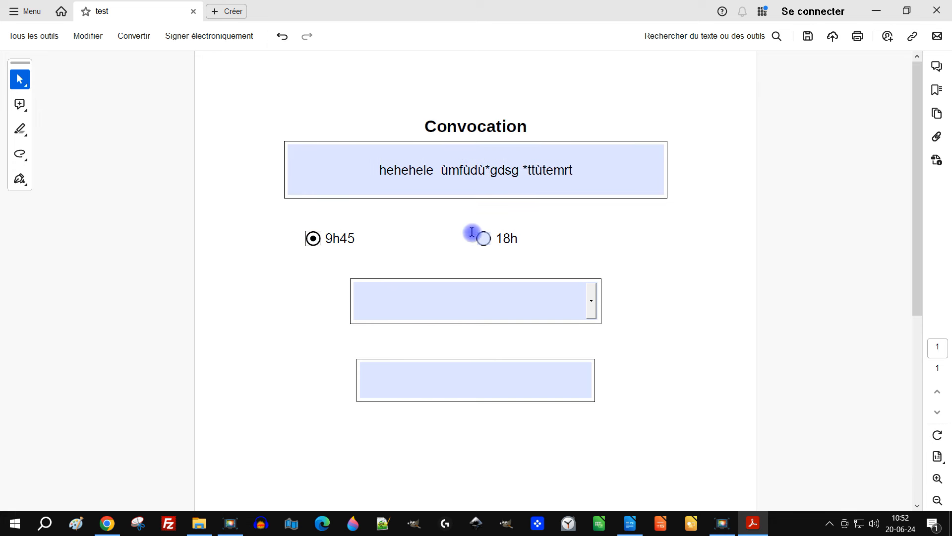
left_click(314, 240)
left_click(483, 239)
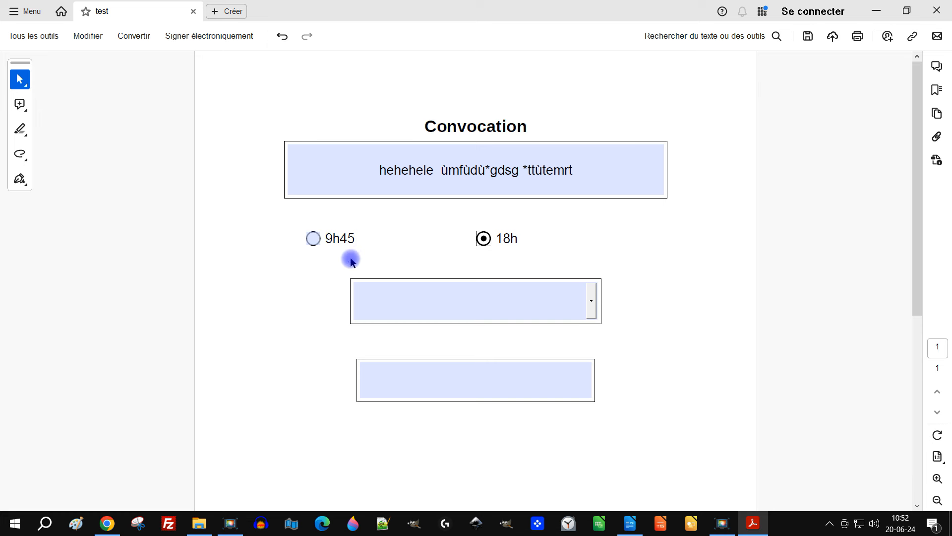
- Test the drop-down box by choosing 9h45 and changing the choice to 18h
left_click(595, 305)
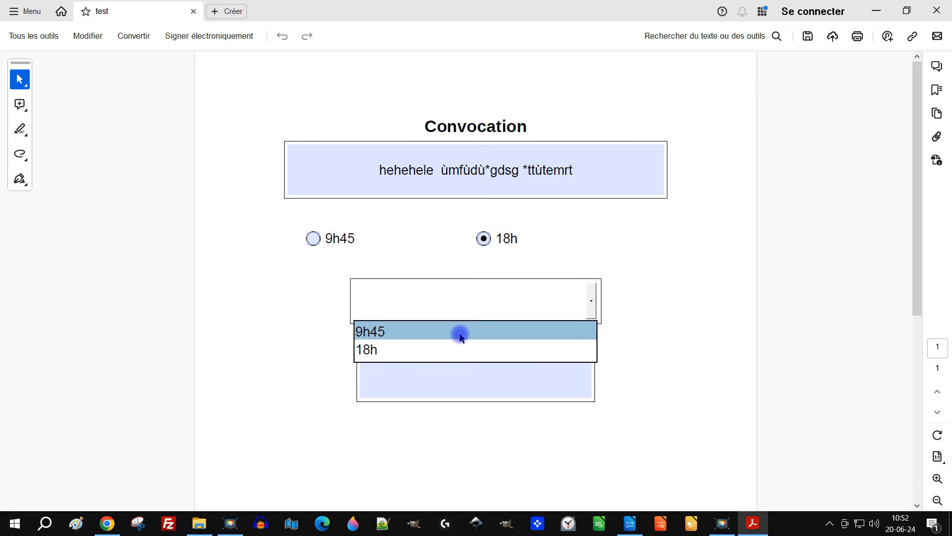
left_click(460, 331)
left_click(582, 305)
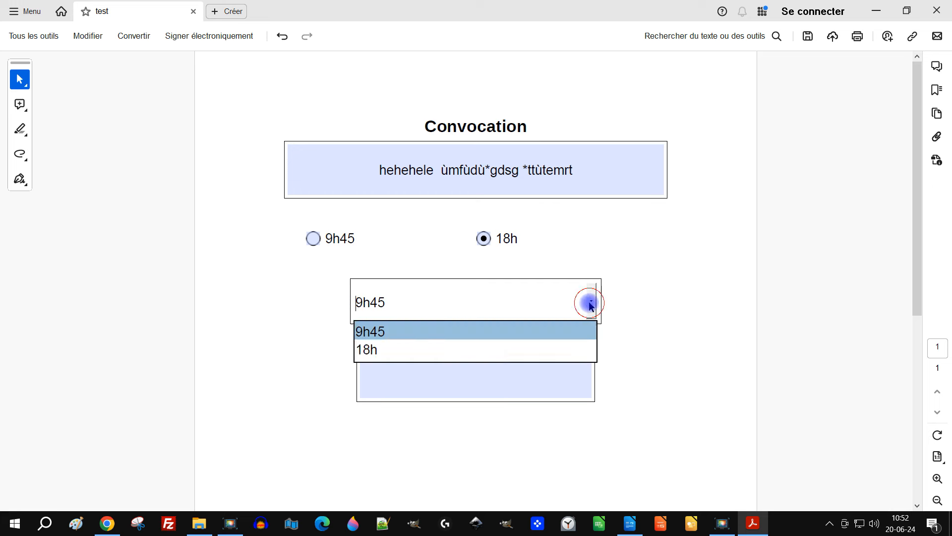
left_click(434, 352)
- Choose 20 June 2024 from the calendar of the date field below the drop-down box
left_click(468, 383)
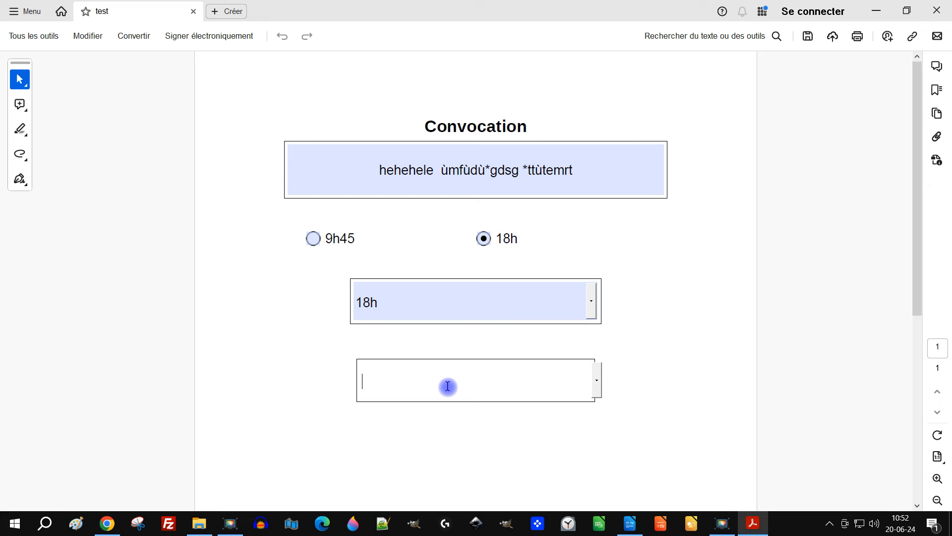
left_click(598, 381)
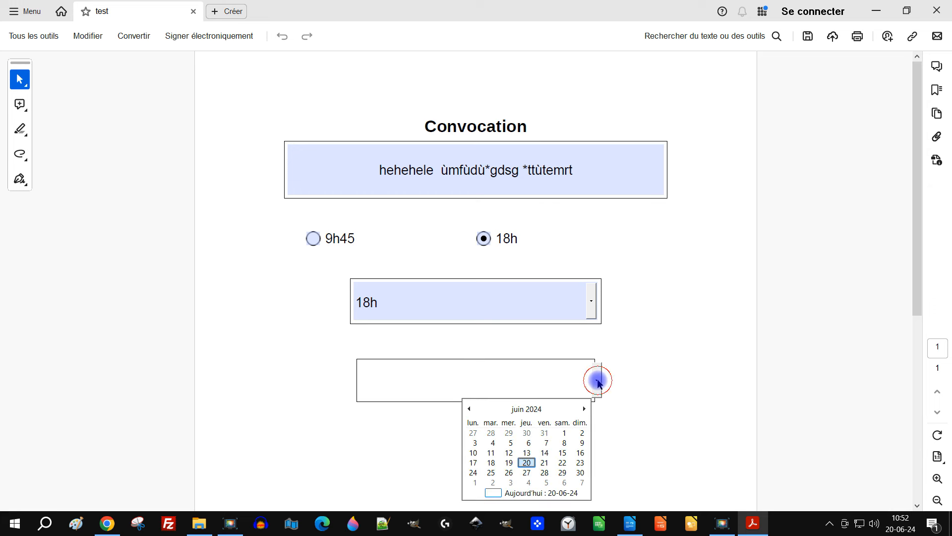
left_click(532, 462)
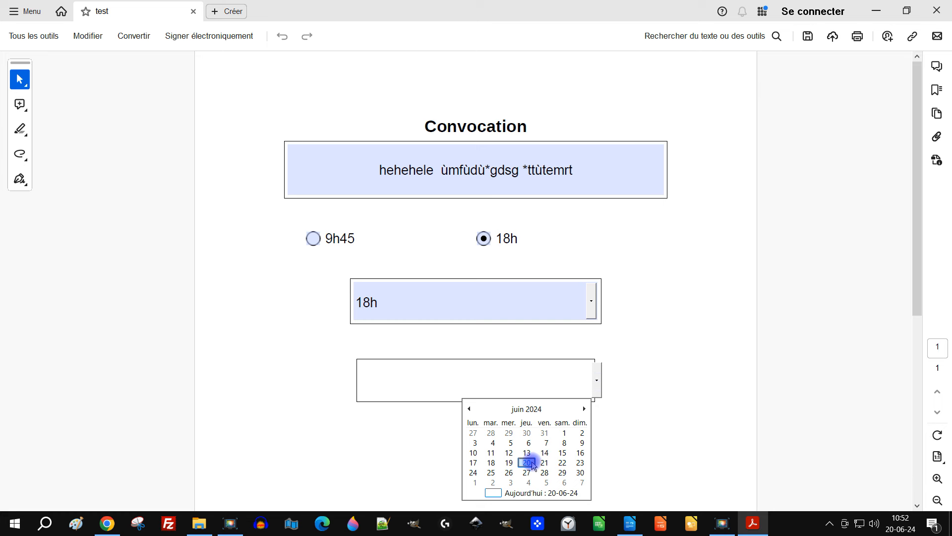
- Select 22 June 2024 from the calendar of the date field below the drop-down box
left_click(538, 419)
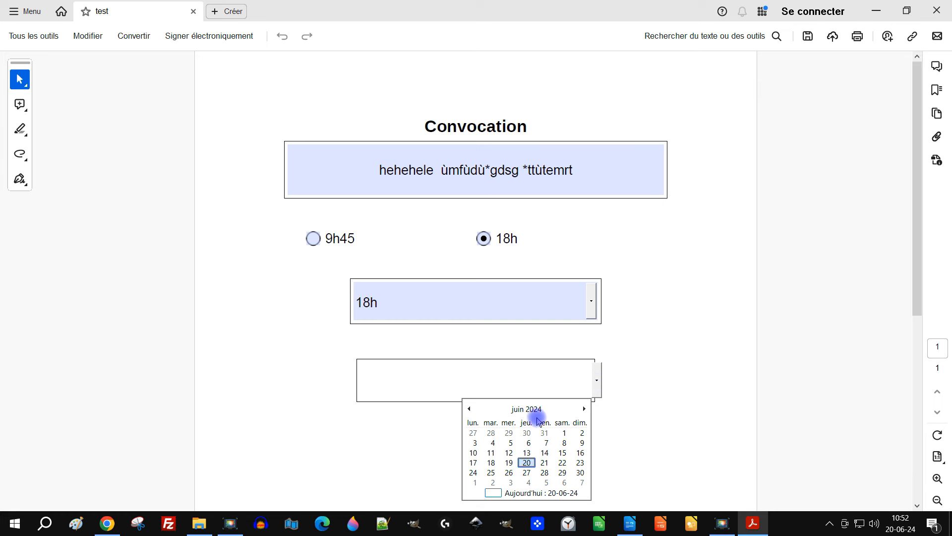
left_click(474, 386)
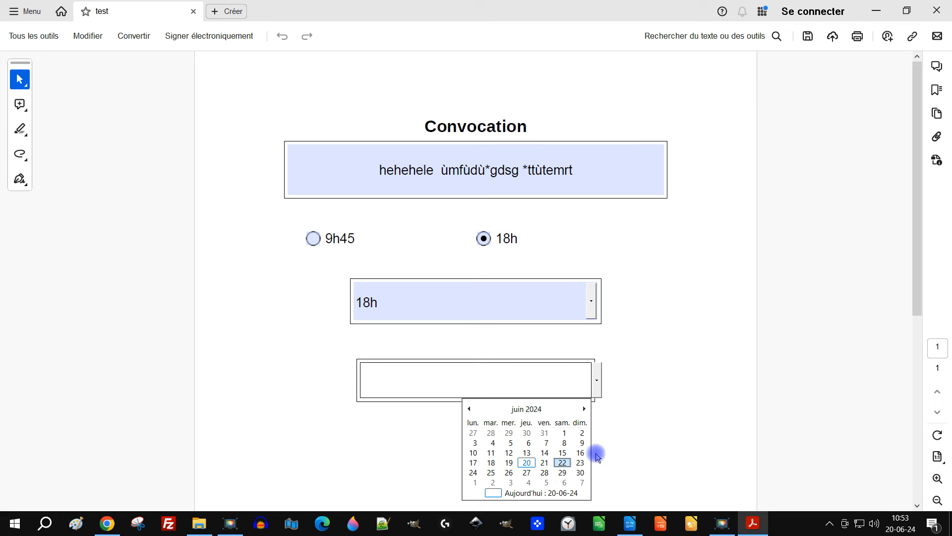
left_click(564, 461)
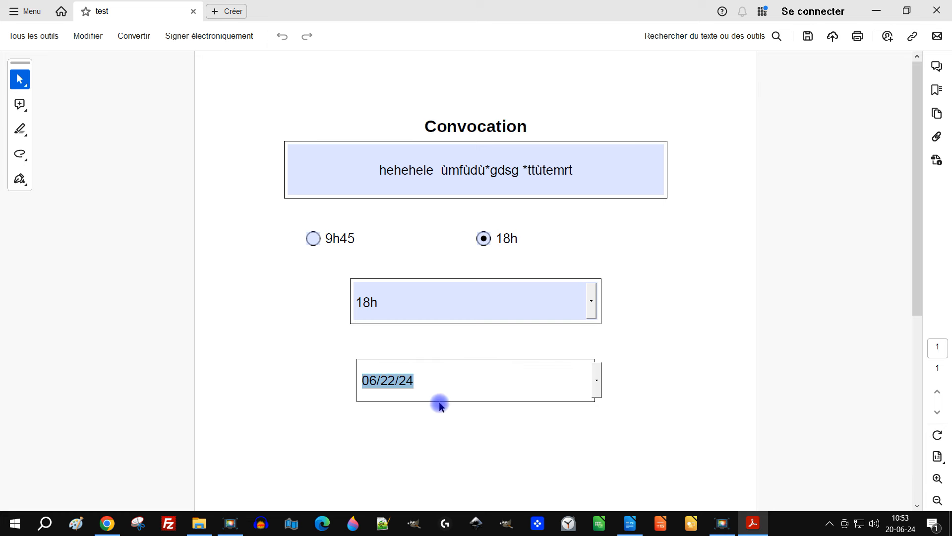
- Change the year in the date field to 1970, apply the entry and re-enter the field to check its display
left_click(422, 381)
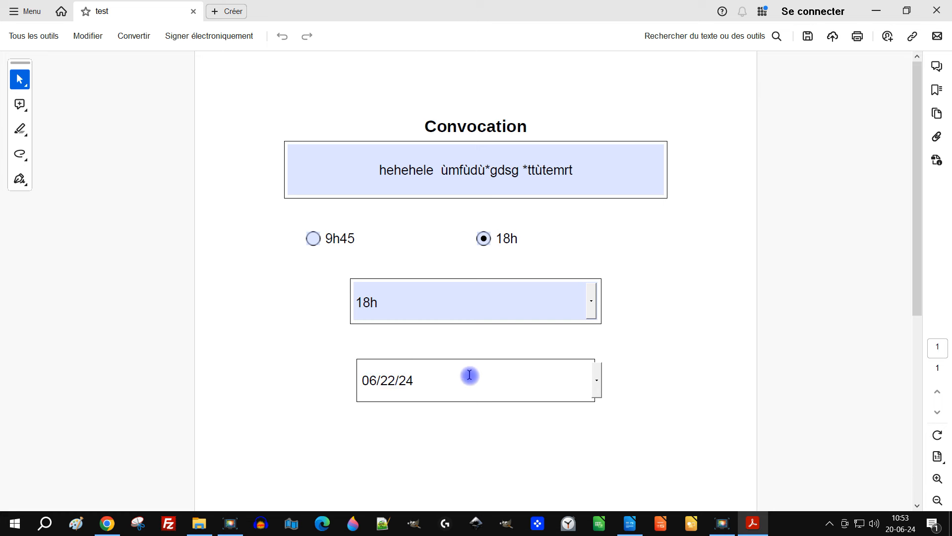
key("BackSpace")
key("BackSpace")
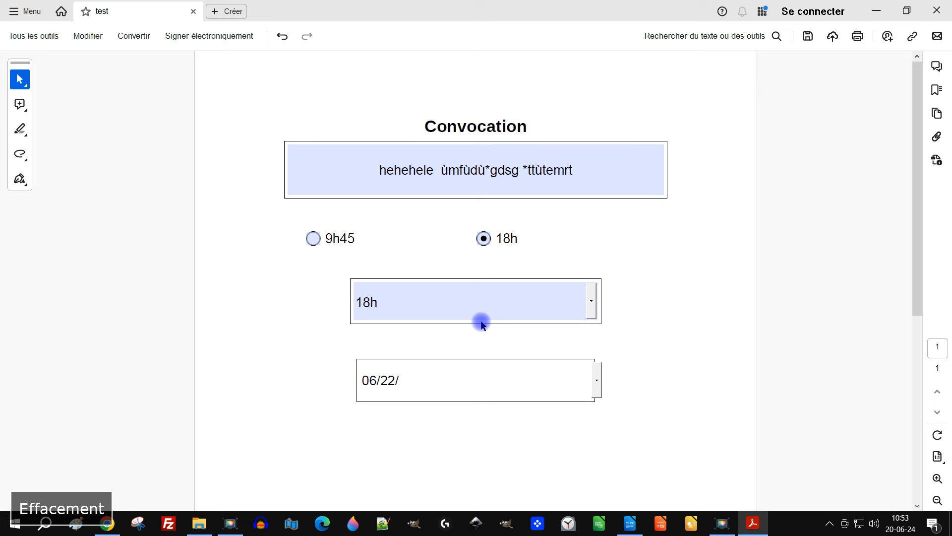
type("1970")
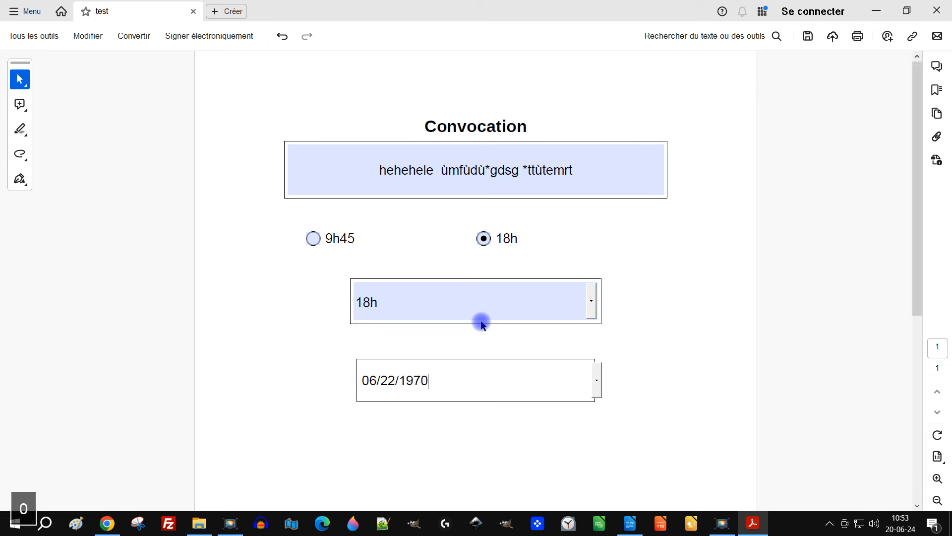
left_click(704, 357)
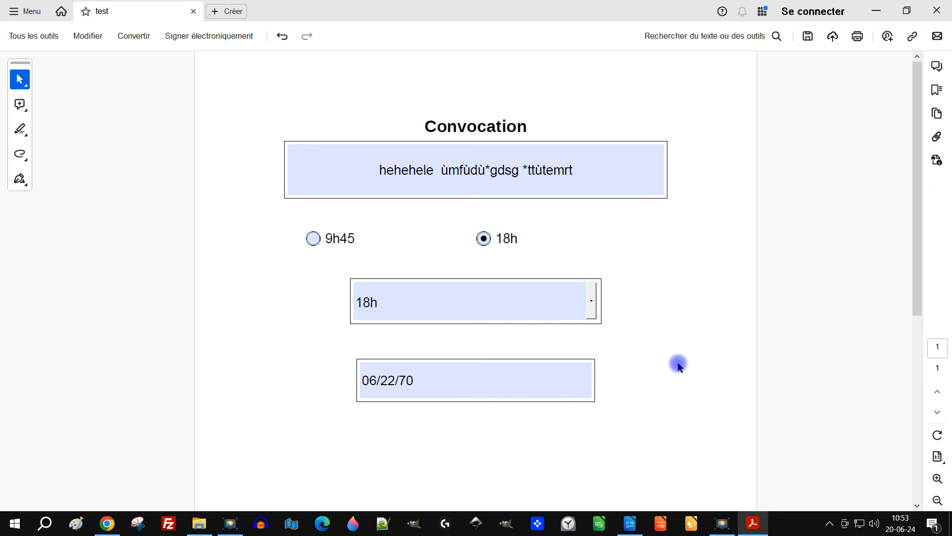
left_click(485, 384)
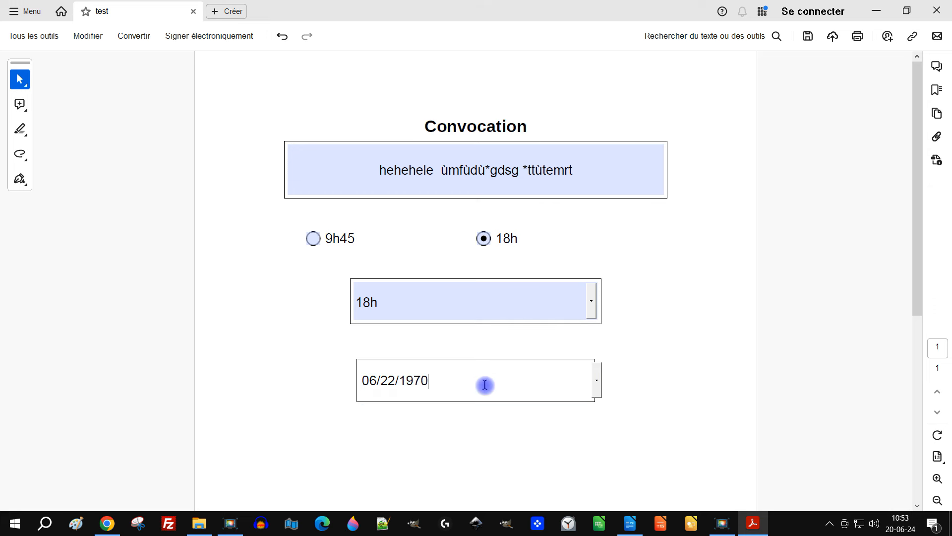
left_click(489, 346)
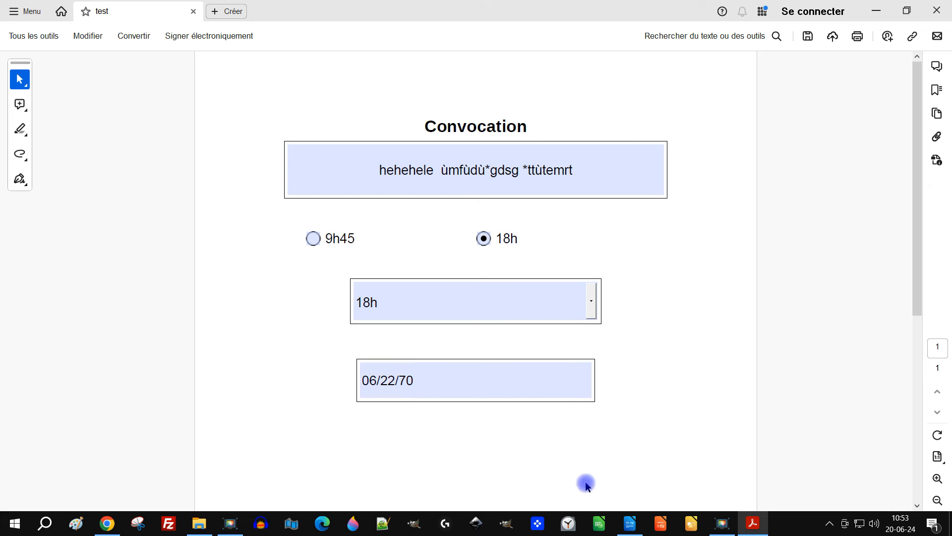
- Switch to LibreOffice Writer, set the date field's date format to AAAA/MM/JJ in its control properties, and return to Adobe Acrobat
left_click(630, 523)
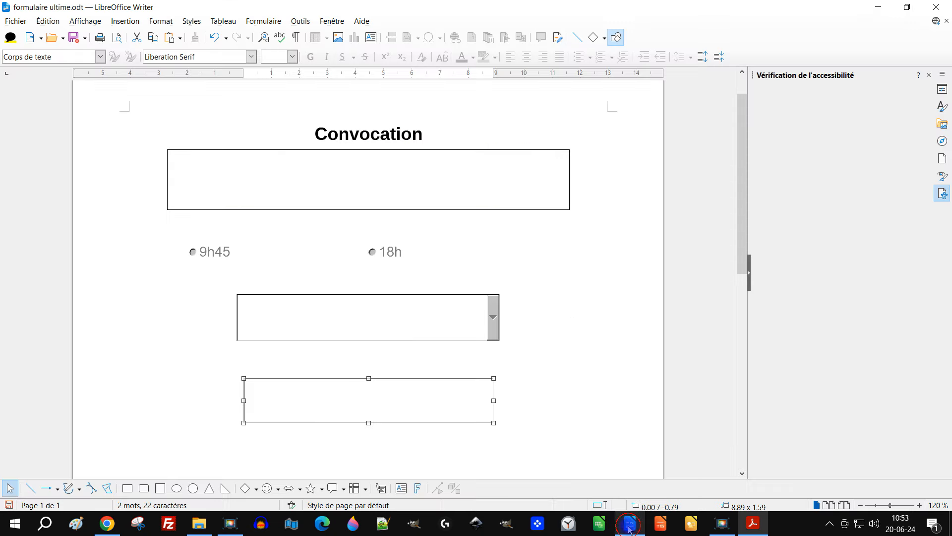
right_click(414, 393)
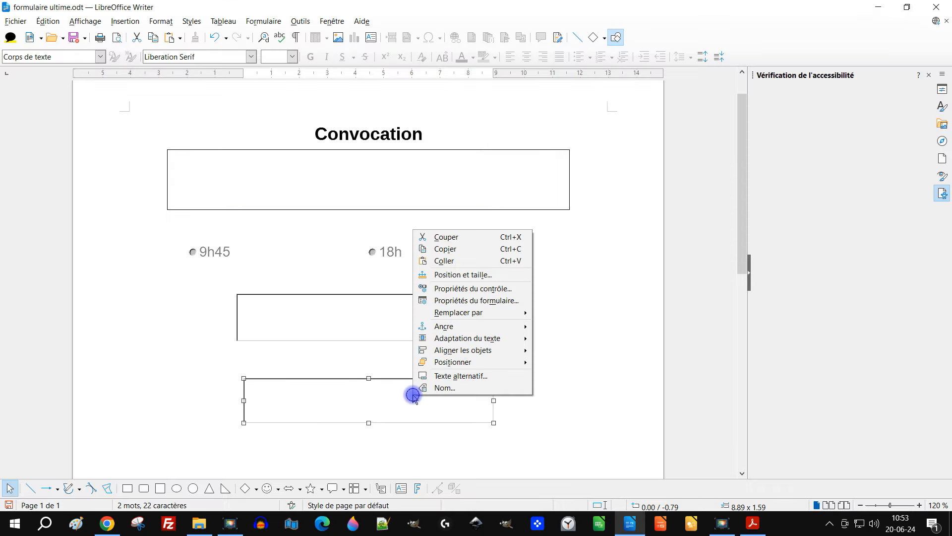
left_click(495, 292)
left_click_drag(701, 204, 697, 248)
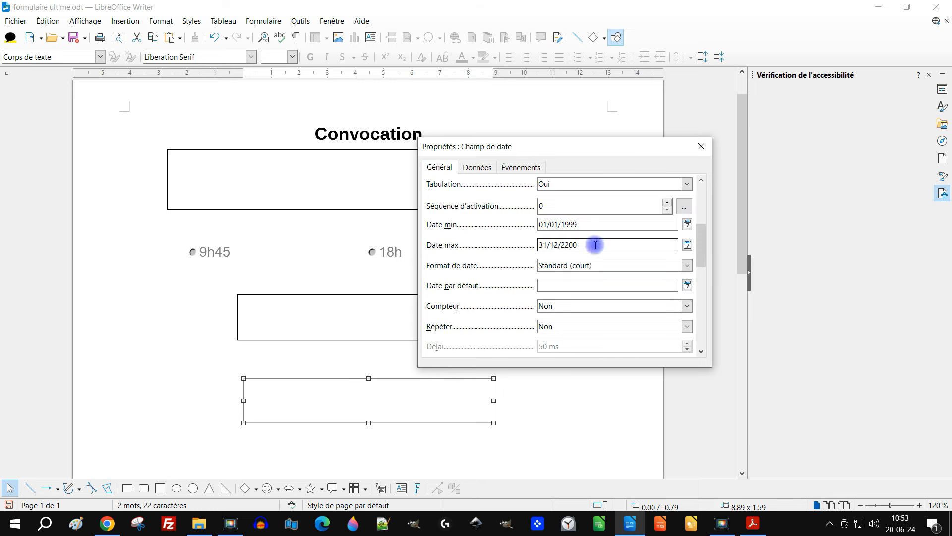
left_click_drag(700, 249, 703, 247)
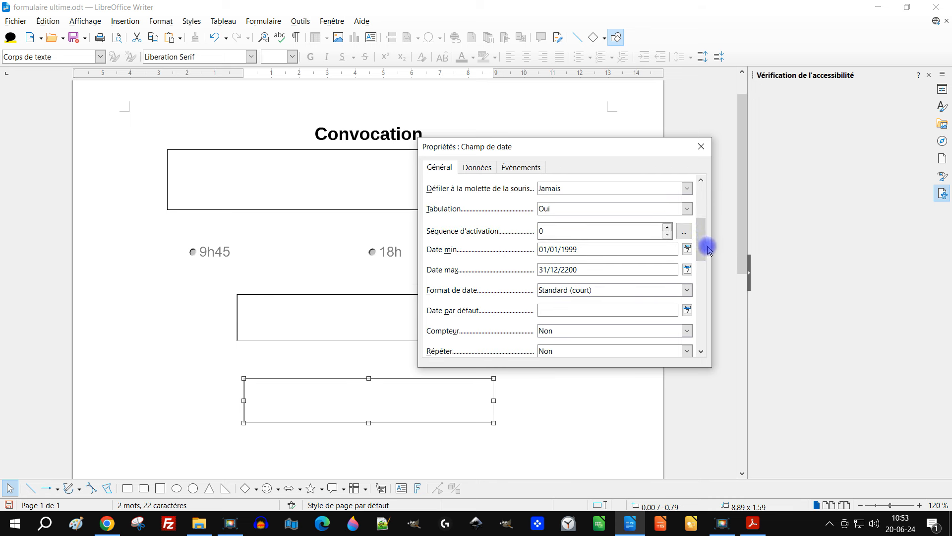
left_click(686, 291)
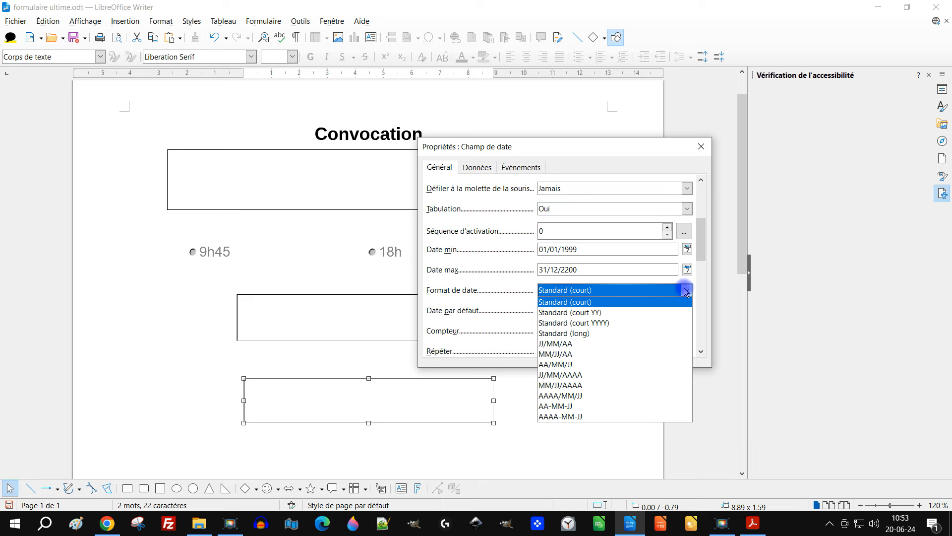
left_click(618, 399)
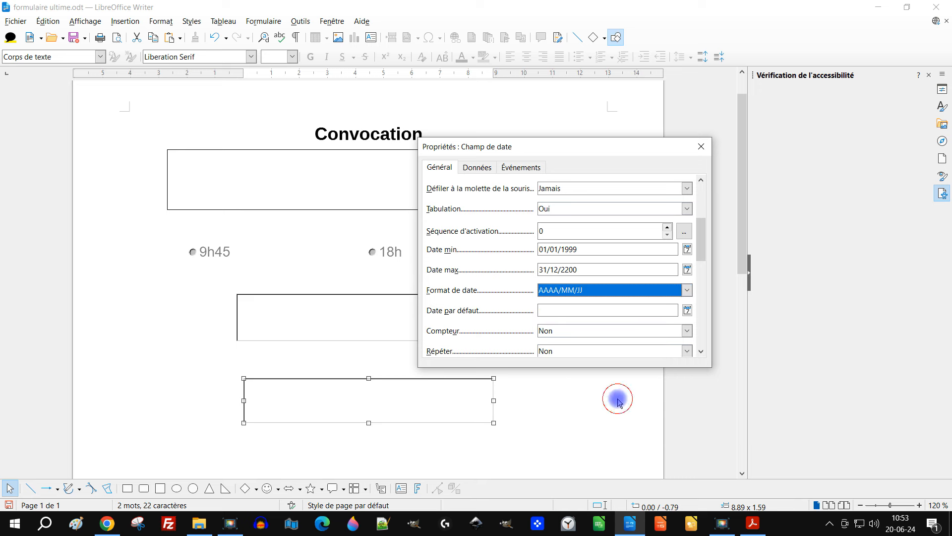
left_click(701, 147)
left_click(753, 524)
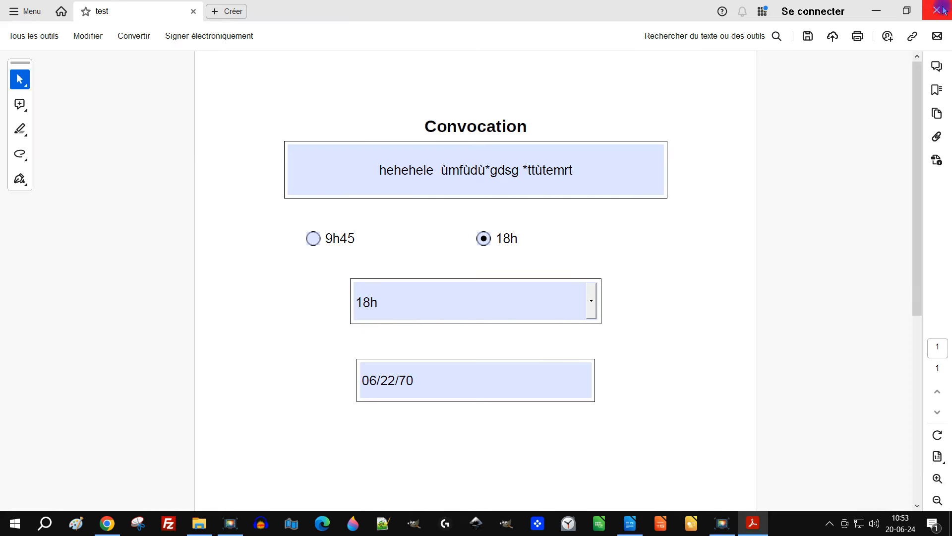
left_click(938, 10)
left_click(590, 283)
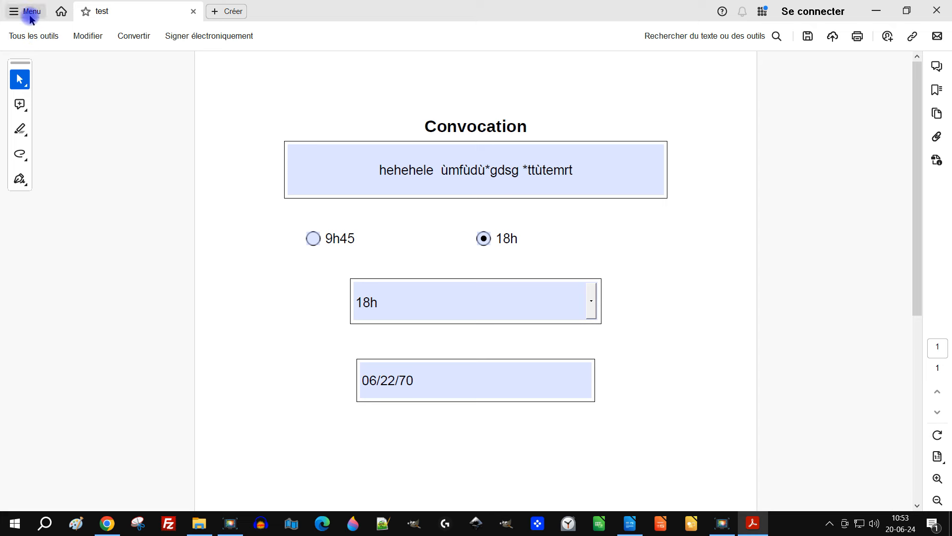
left_click(30, 18)
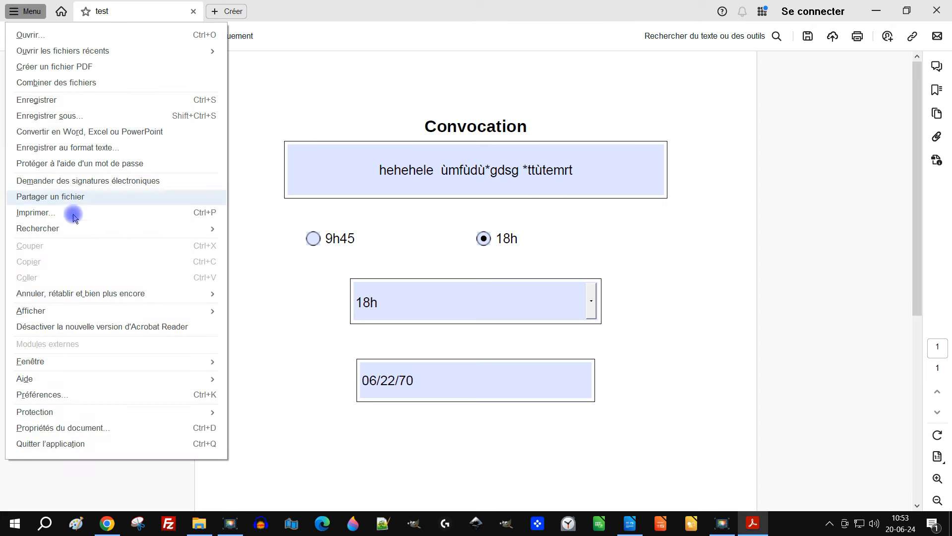
left_click(73, 115)
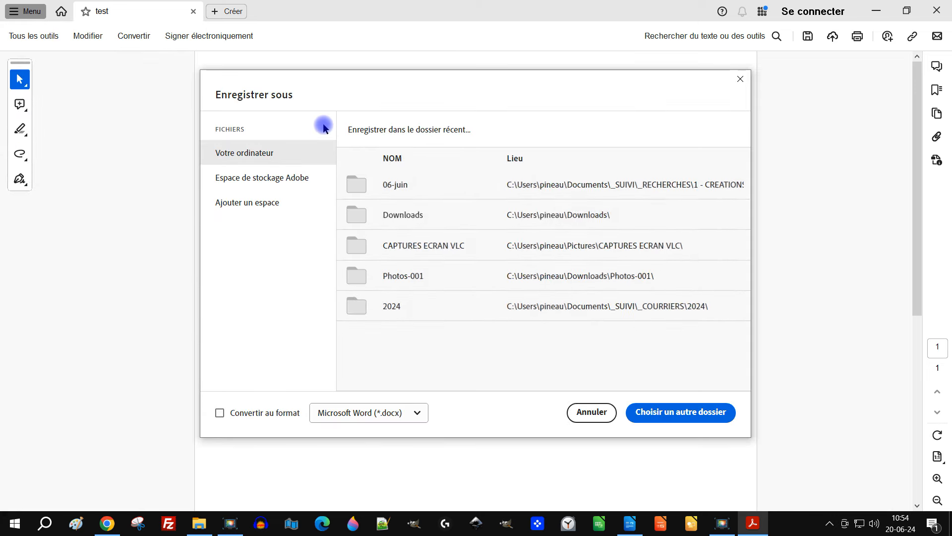
left_click(740, 79)
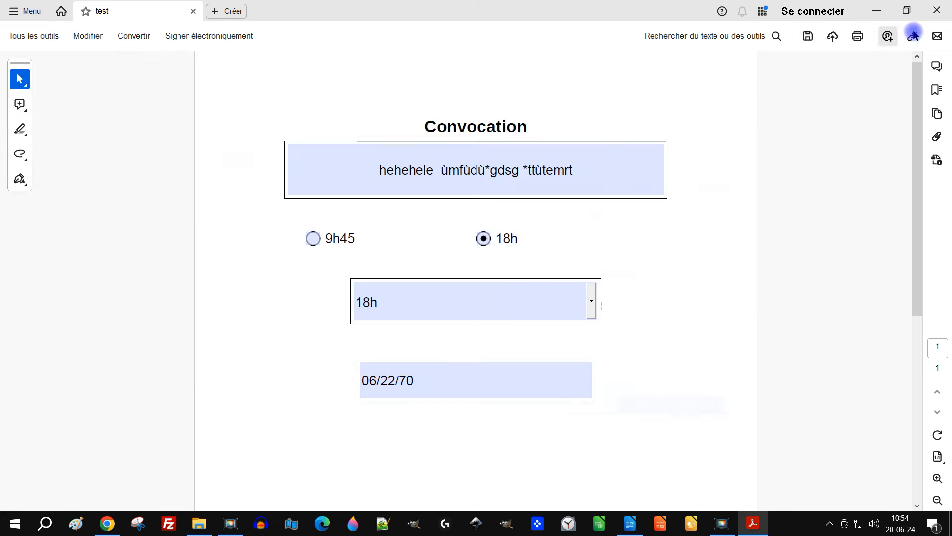
- Close the filled PDF, saving its changes in the 06-juin folder over the existing formulaire ultime.pdf
left_click(936, 10)
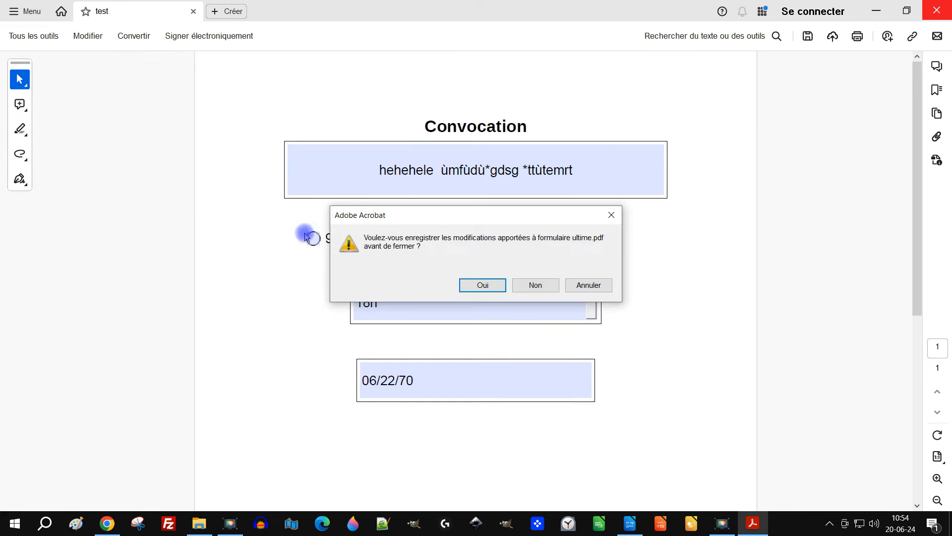
left_click(490, 285)
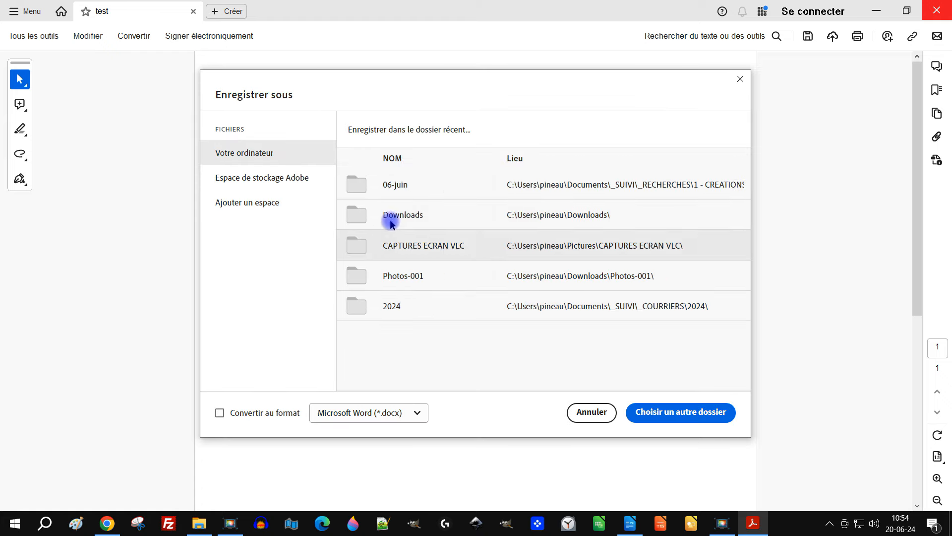
left_click(421, 189)
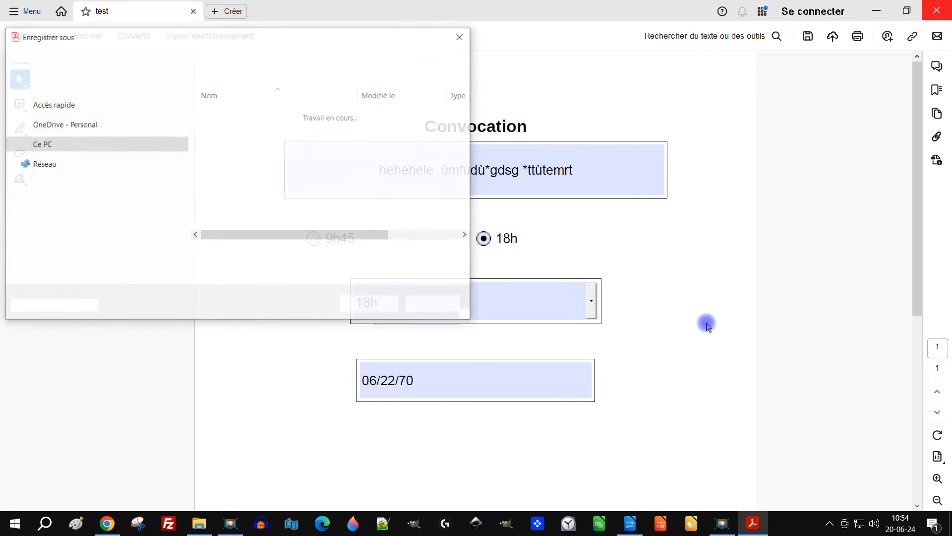
left_click(367, 305)
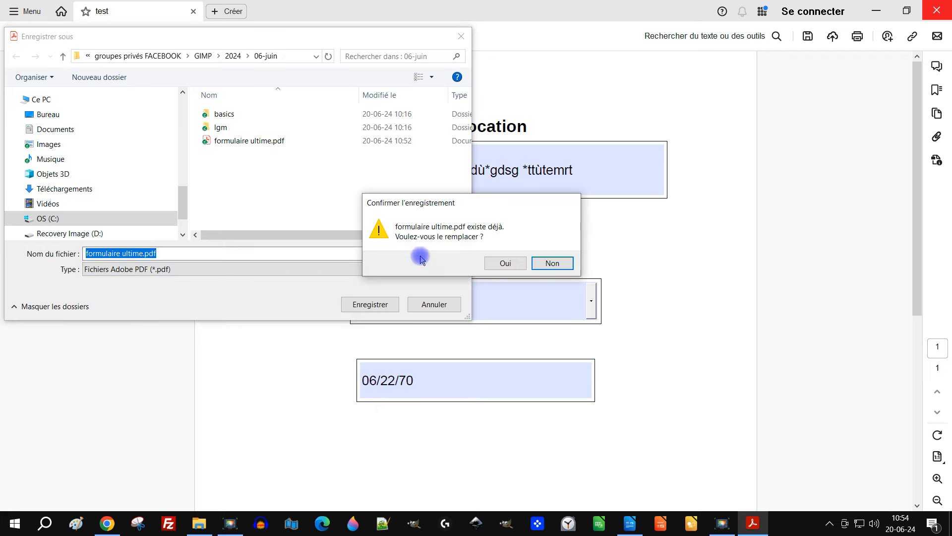
left_click(498, 263)
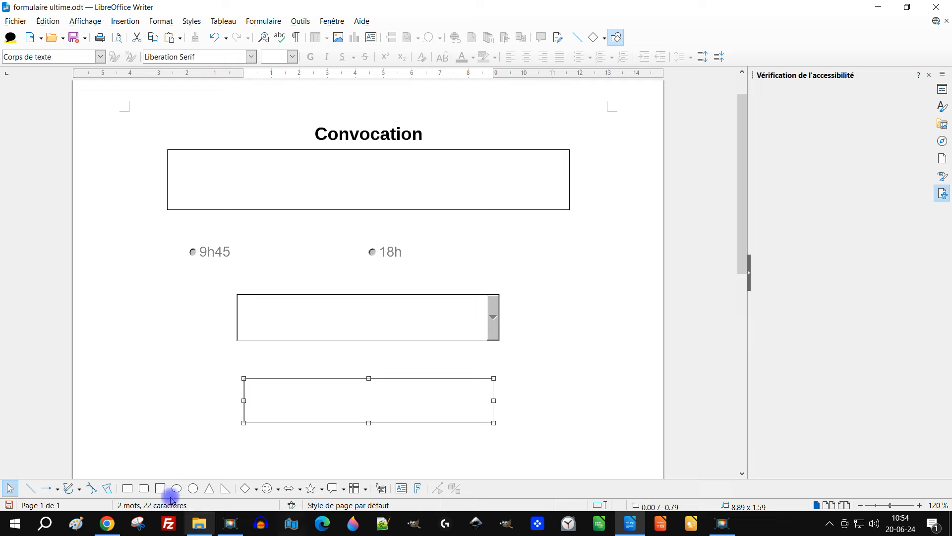
- Reopen formulaire ultime.pdf from File Explorer to check that the entered field values were saved, and close it
left_click(199, 523)
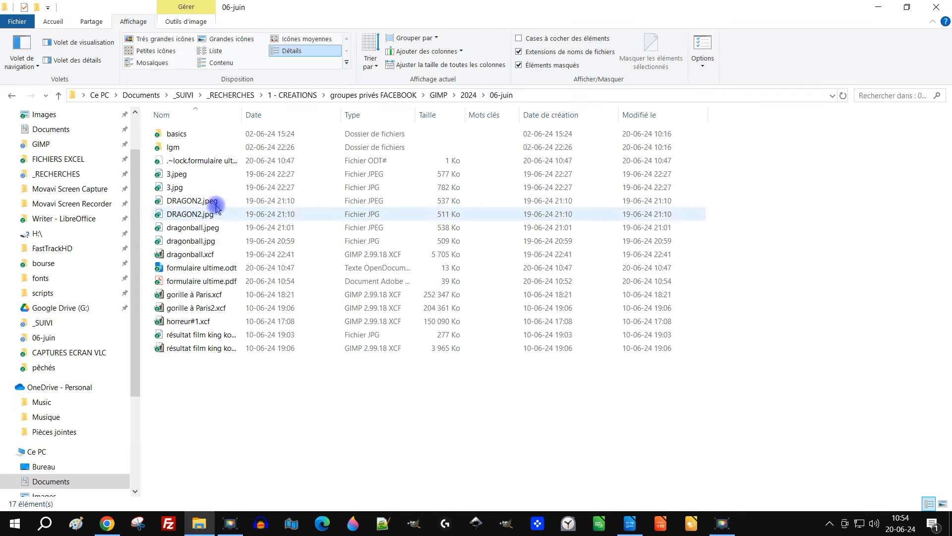
double_click(198, 281)
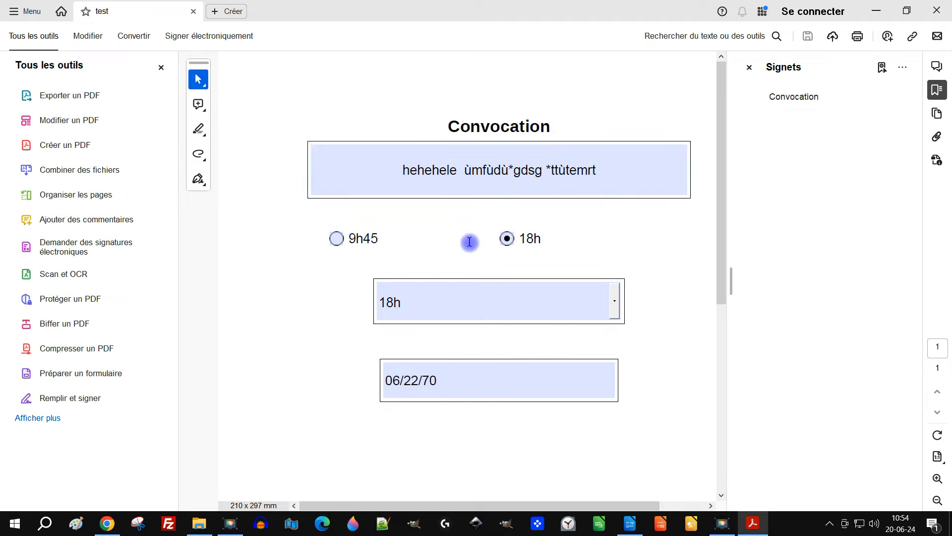
left_click(933, 8)
double_click(214, 281)
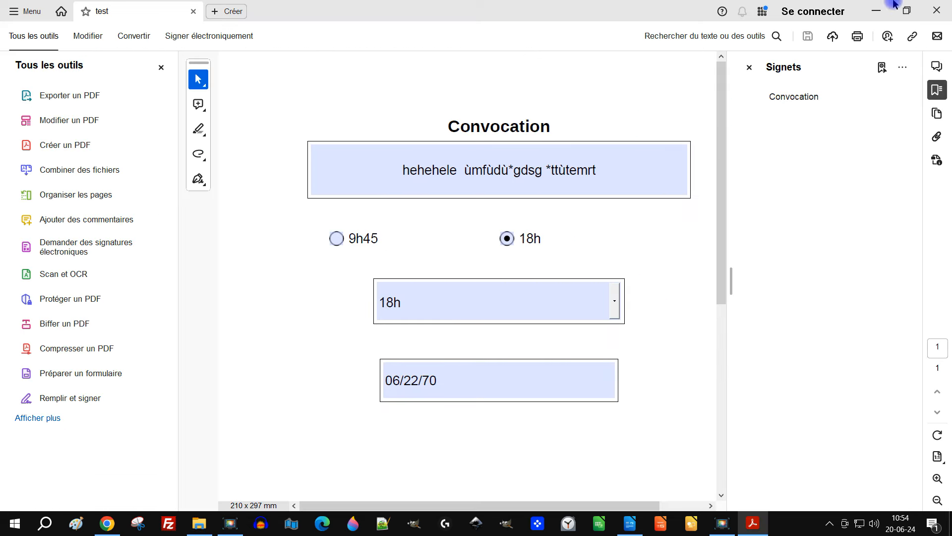
left_click(937, 9)
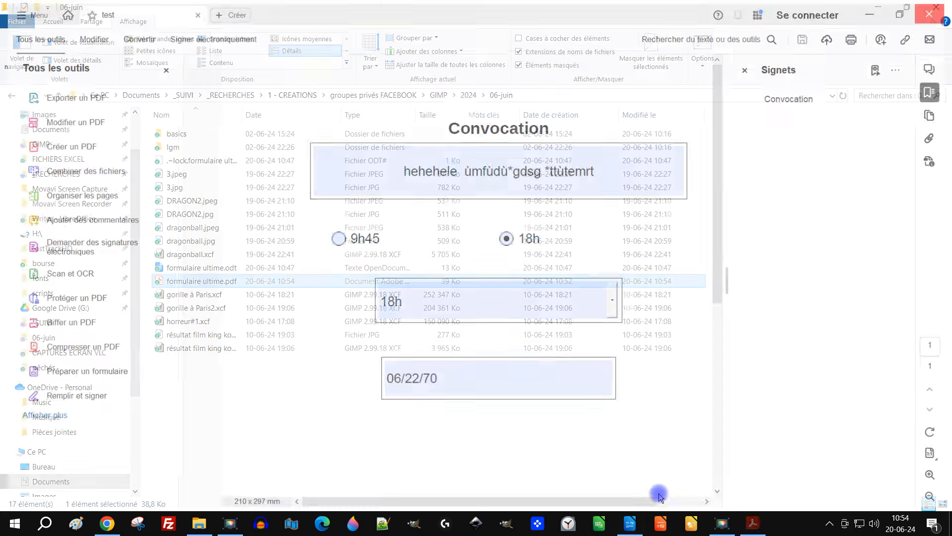
- Return to LibreOffice Writer and check the date format in the date field's control properties
left_click(630, 523)
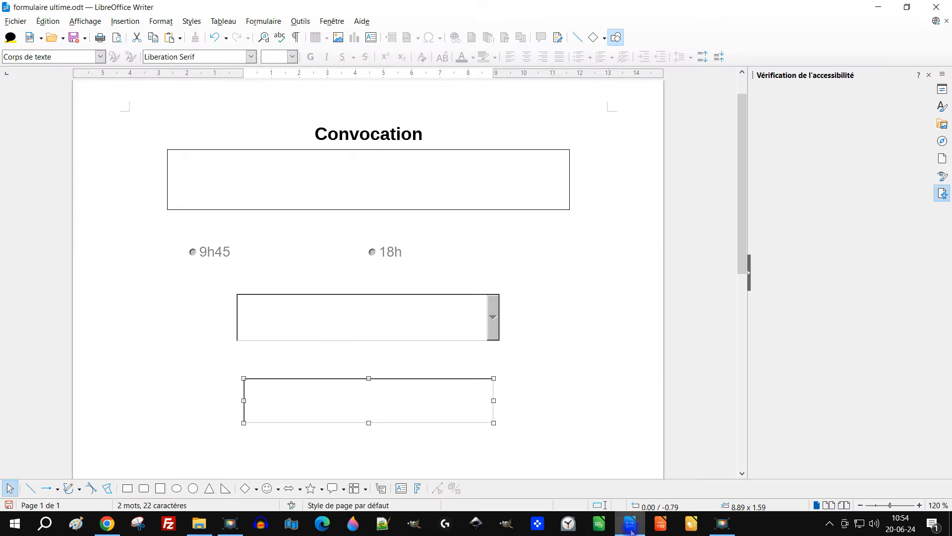
right_click(400, 404)
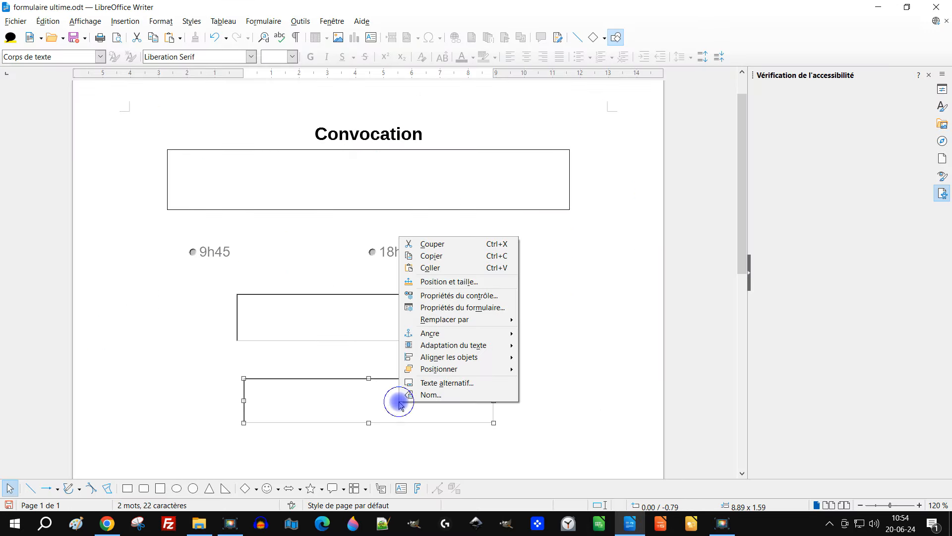
left_click(474, 296)
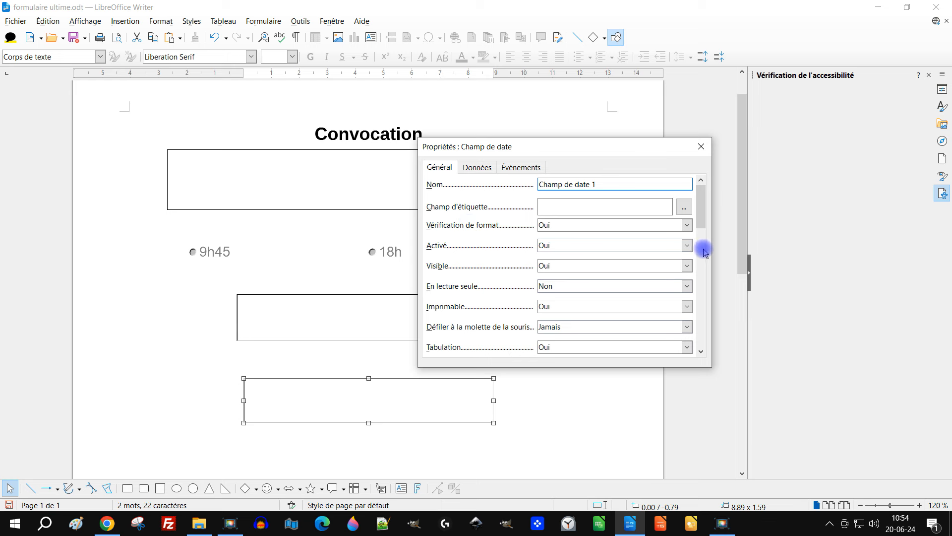
scroll(644, 228, "down", 3)
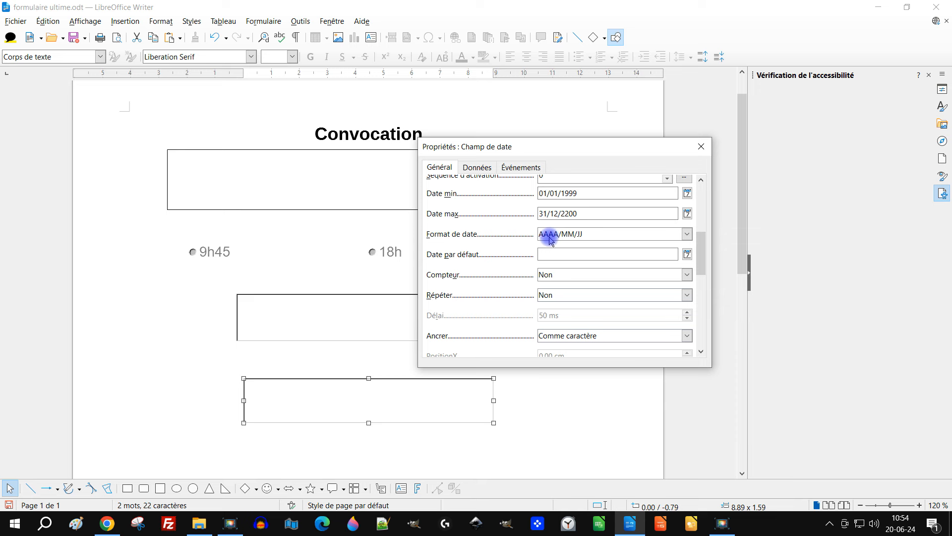
left_click(702, 145)
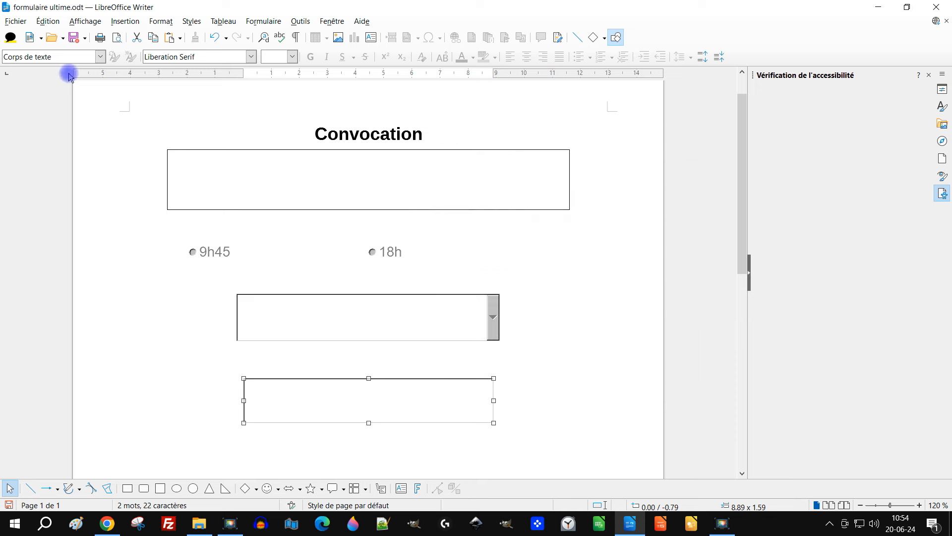
- Export the corrected Convocation form to PDF again, overwriting formulaire ultime.pdf in the 06-juin folder
left_click(16, 22)
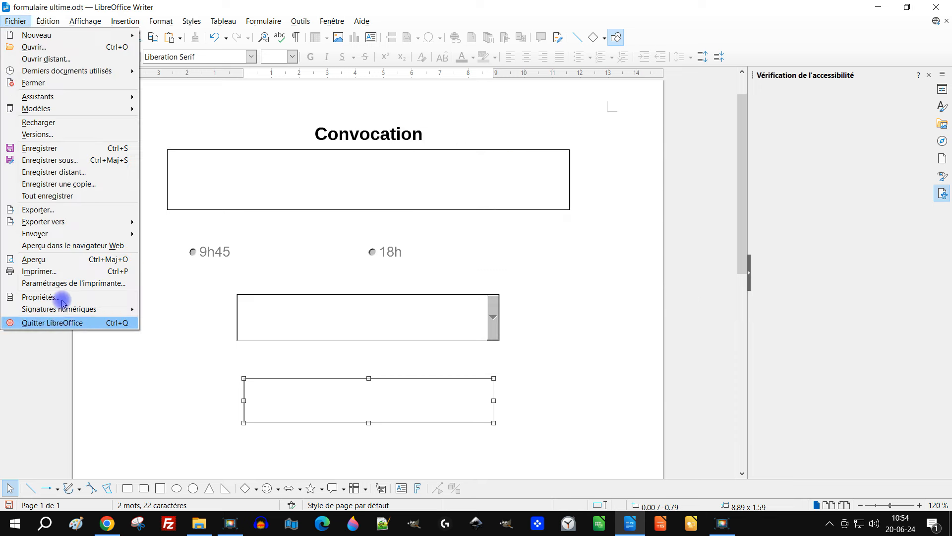
mouse_move(74, 221)
left_click(189, 221)
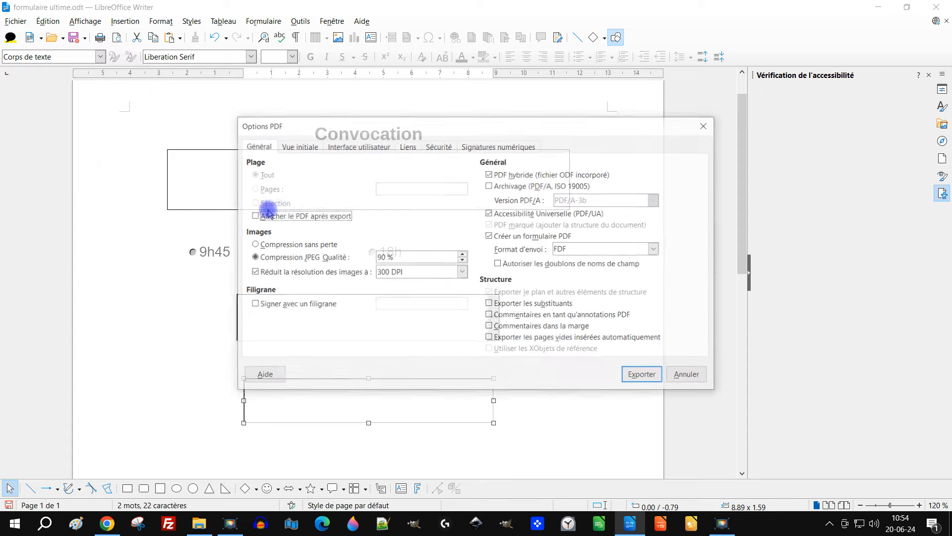
left_click(636, 378)
left_click(259, 130)
left_click(488, 332)
left_click(504, 262)
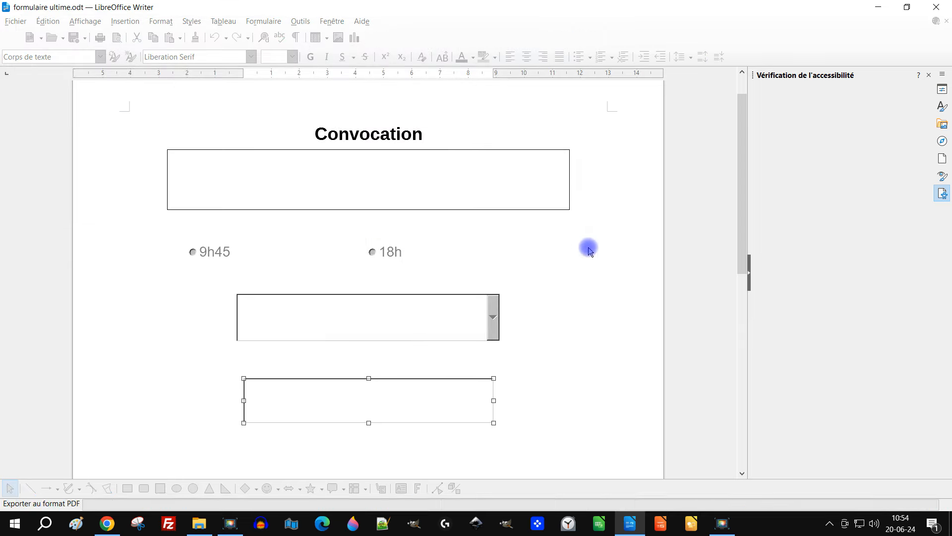
left_click(908, 6)
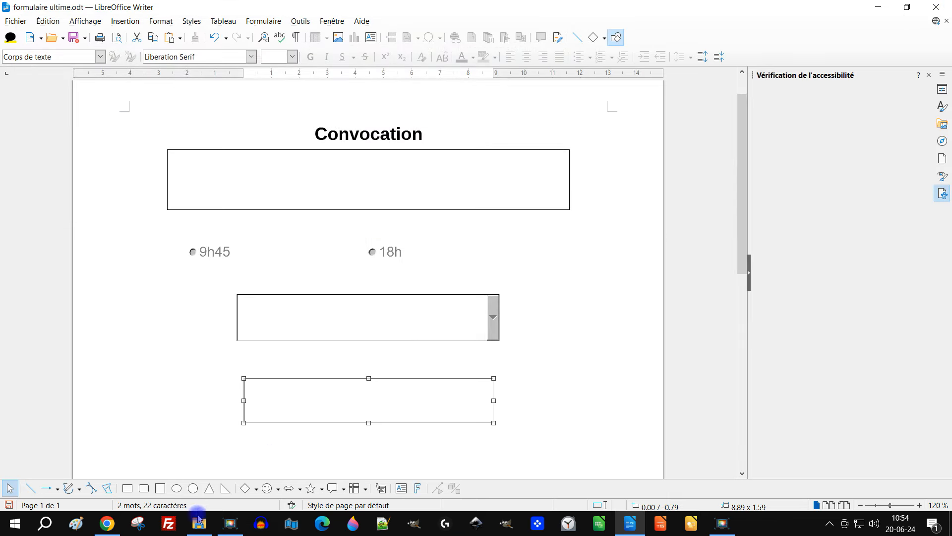
- Open the newly exported formulaire ultime.pdf from the 06-juin folder in Adobe Acrobat
left_click(199, 524)
left_click(294, 438)
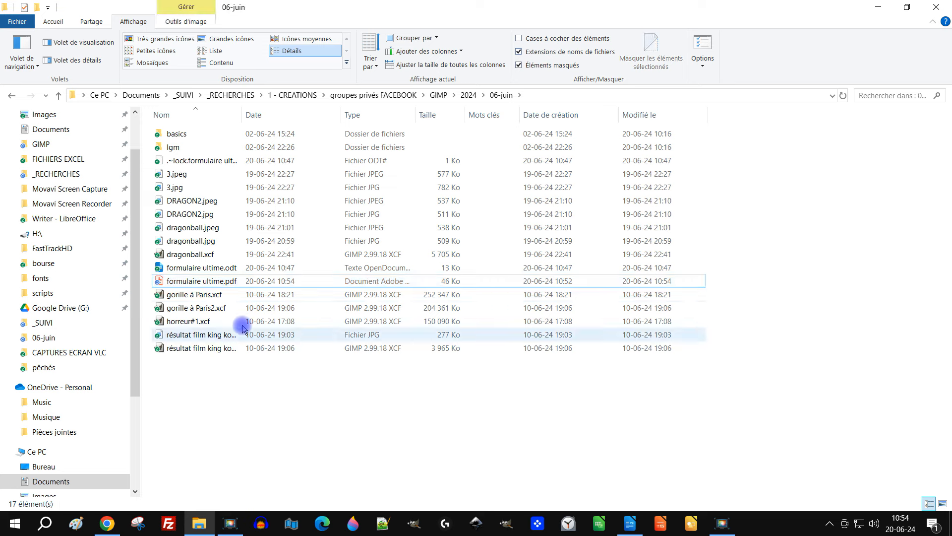
left_click(219, 280)
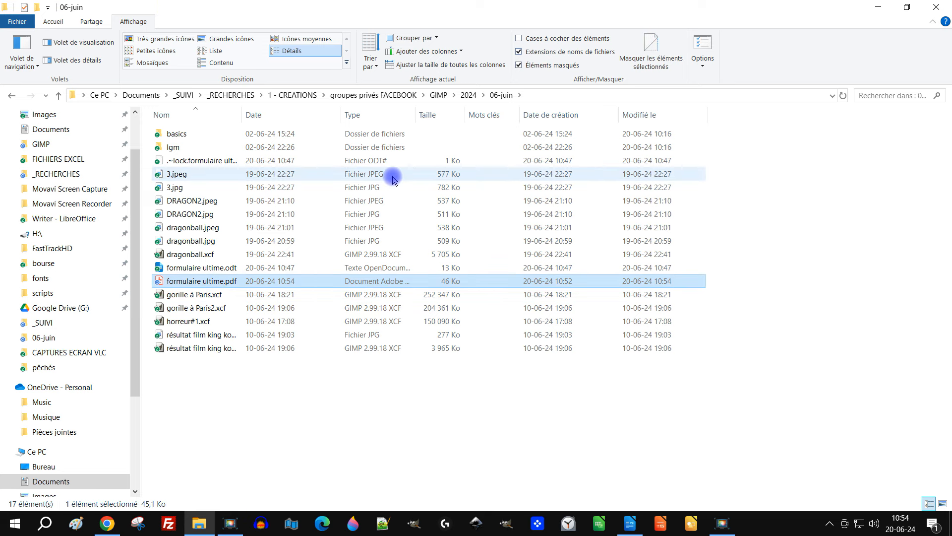
key("Return")
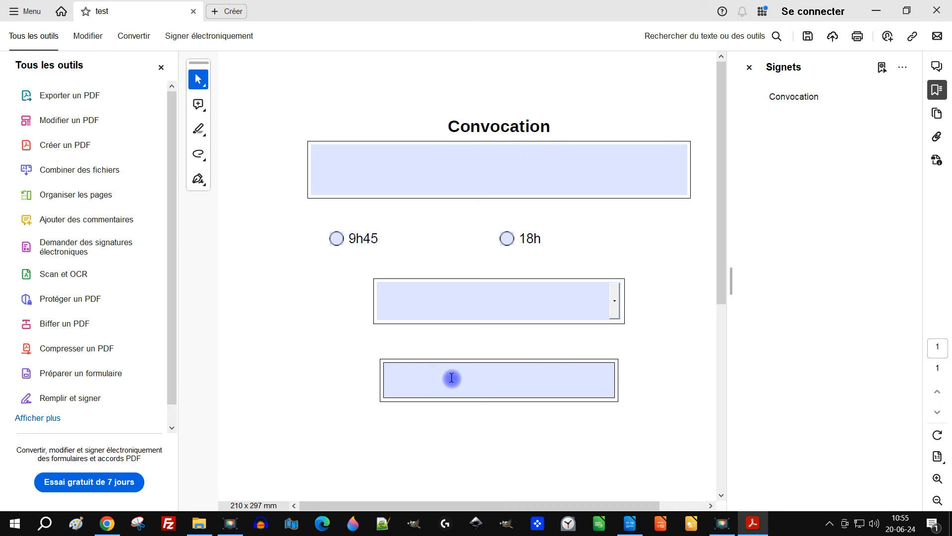
- Test the PDF's date field by choosing 25 June 2024 from its calendar and leaving the field
left_click(452, 379)
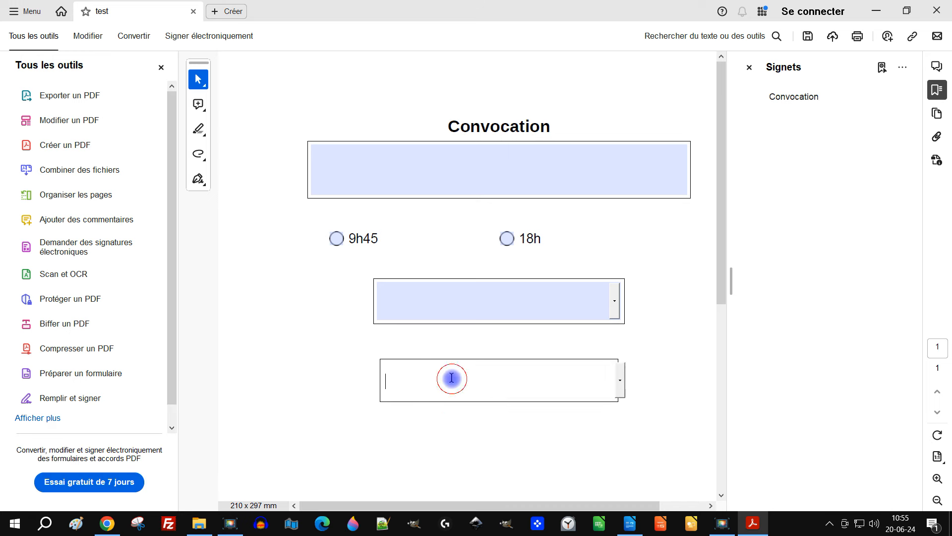
left_click(619, 385)
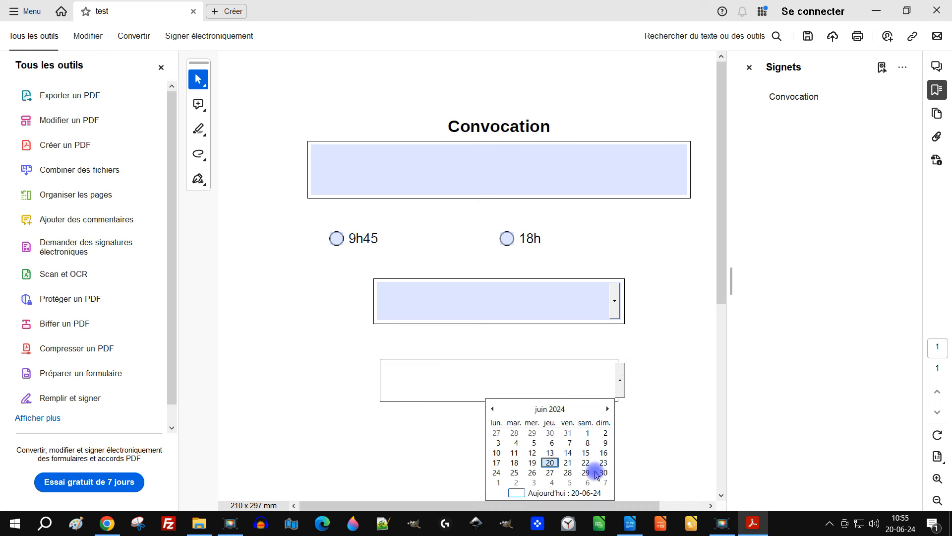
left_click(514, 472)
left_click(400, 380)
left_click(601, 192)
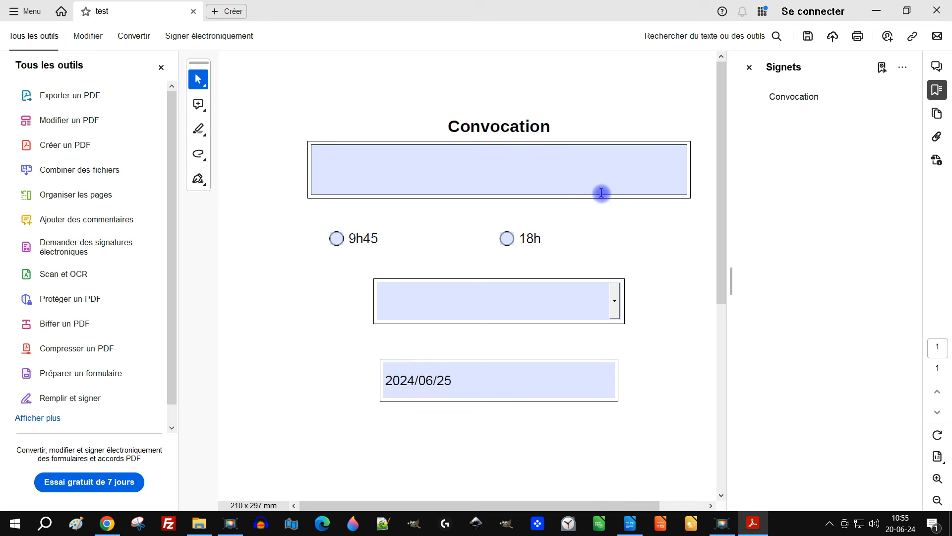
left_click(672, 330)
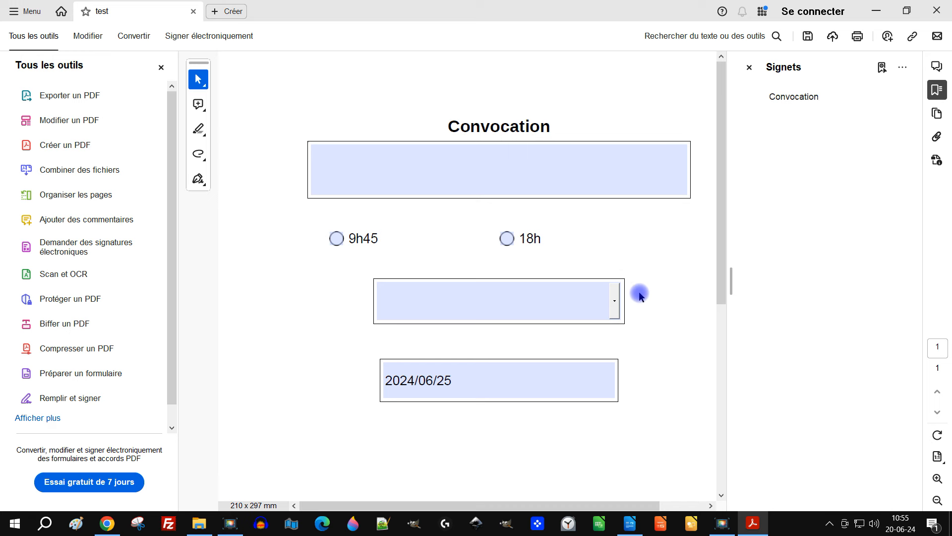
- Test the time options by choosing 18h and finally 9h45, and hide the tools and bookmarks panes beside the form
left_click(508, 240)
left_click(336, 241)
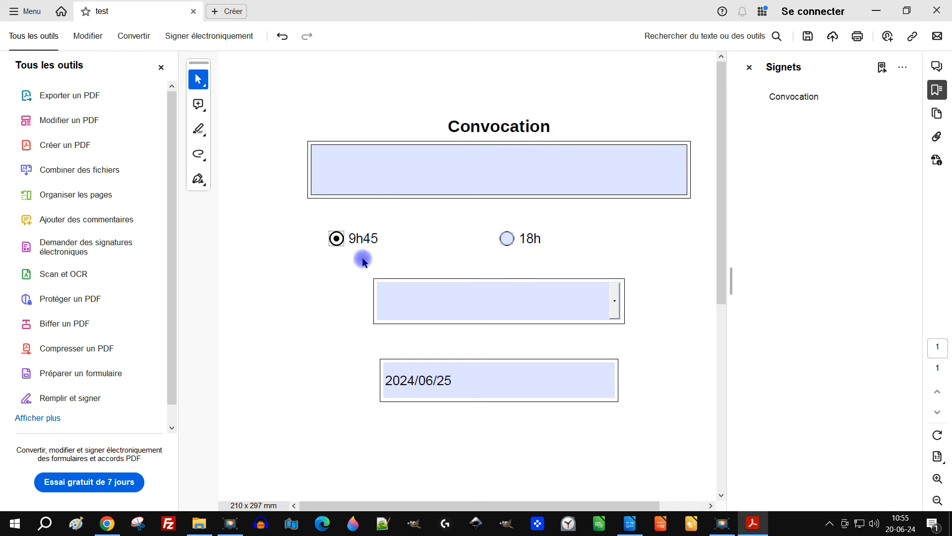
left_click(169, 69)
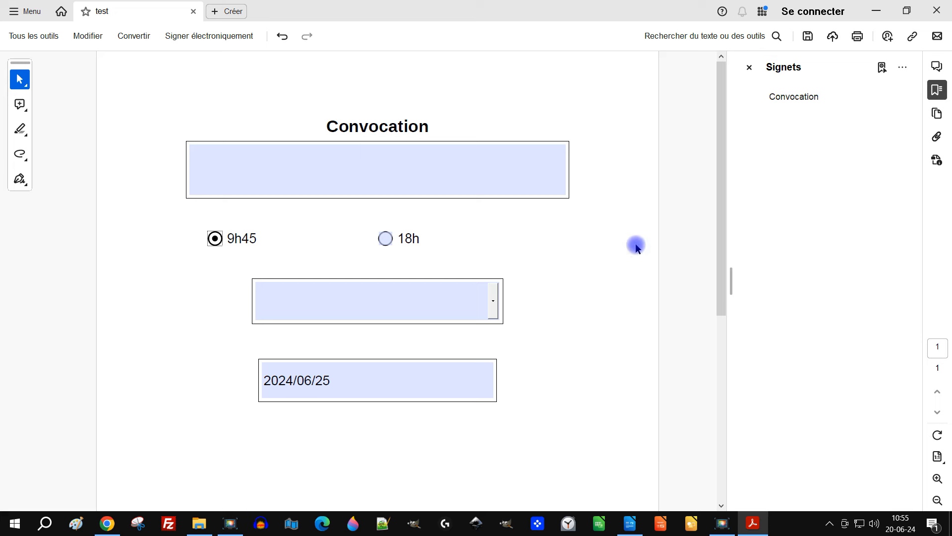
left_click(749, 67)
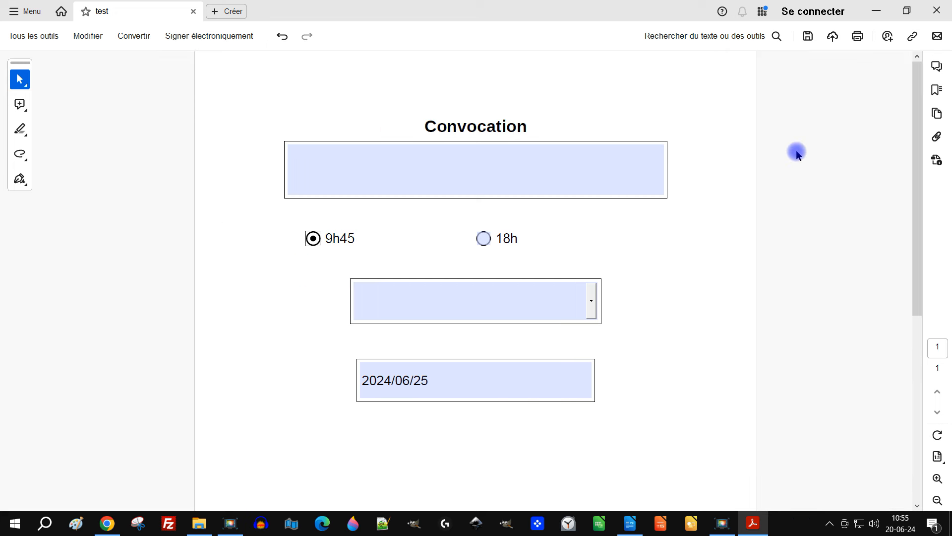